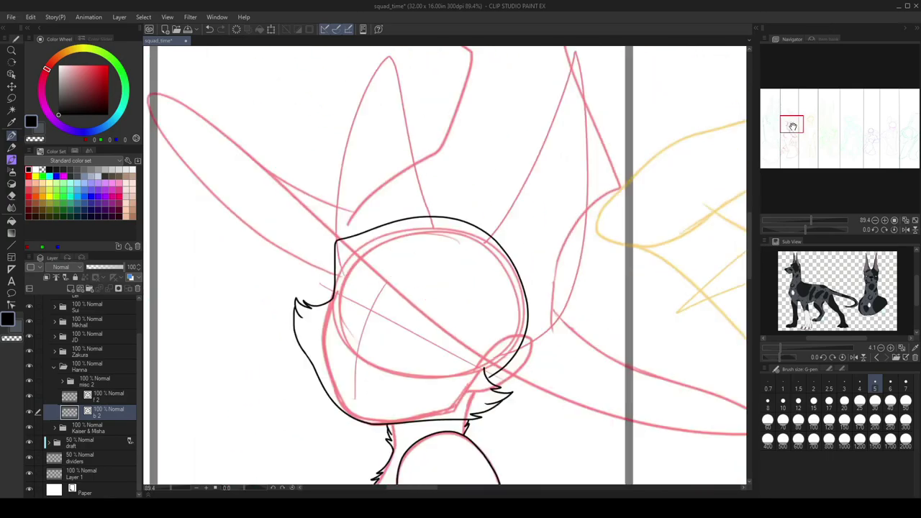
Ink both tall pointed ears and the inner ear fur tuft over the red sketch on the b 2 layer.
{"action": "left_click_drag", "start_coordinate": [418, 349], "coordinate": [505, 129]}
{"action": "left_click_drag", "start_coordinate": [324, 216], "coordinate": [460, 302]}
{"action": "left_click_drag", "start_coordinate": [373, 374], "coordinate": [468, 367]}
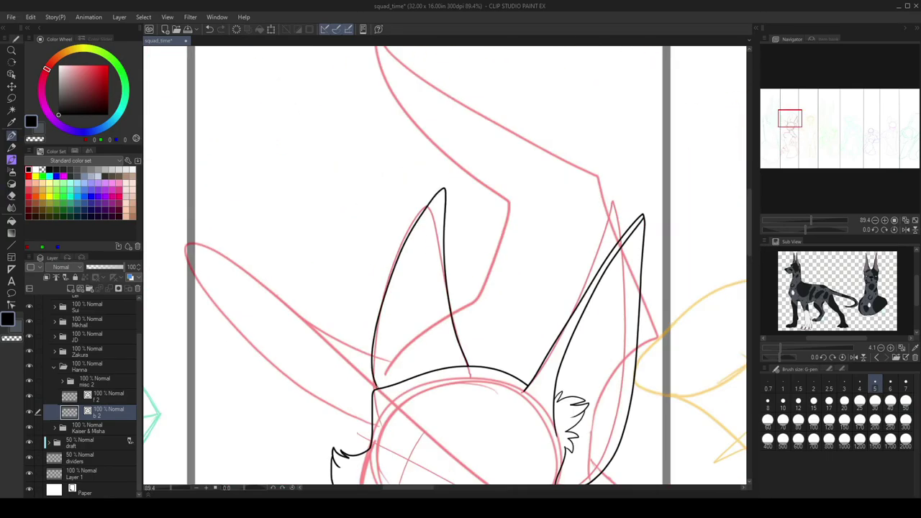
Ink the red-sketch figure's bent forearm and the fingers of the hand held in front of the waist.
{"action": "mouse_move", "coordinate": [789, 119]}
{"action": "left_mouse_down"}
{"action": "mouse_move", "coordinate": [789, 152]}
{"action": "mouse_move", "coordinate": [794, 141]}
{"action": "left_mouse_up"}
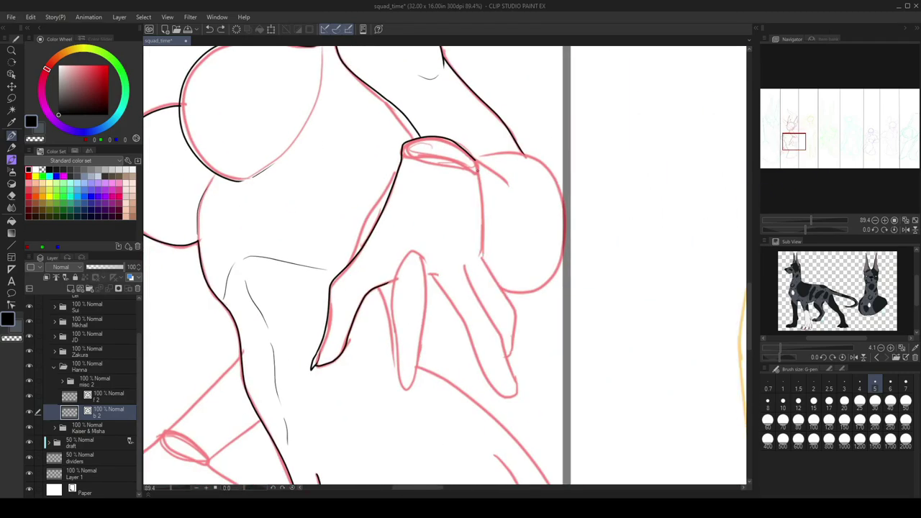
{"action": "left_click_drag", "start_coordinate": [499, 305], "coordinate": [512, 314]}
{"action": "left_click_drag", "start_coordinate": [594, 252], "coordinate": [657, 241]}
{"action": "left_click_drag", "start_coordinate": [474, 252], "coordinate": [436, 197]}
{"action": "key", "text": "h"}
{"action": "key", "text": "h"}
{"action": "left_click_drag", "start_coordinate": [420, 475], "coordinate": [420, 338]}
{"action": "key", "text": "h"}
{"action": "key", "text": "h"}
Ink the lowered forearm, its clawed hand and the hip outline over the red sketch.
{"action": "mouse_move", "coordinate": [791, 152]}
{"action": "left_mouse_down"}
{"action": "mouse_move", "coordinate": [790, 144]}
{"action": "mouse_move", "coordinate": [784, 151]}
{"action": "left_mouse_up"}
{"action": "left_click_drag", "start_coordinate": [552, 148], "coordinate": [408, 431]}
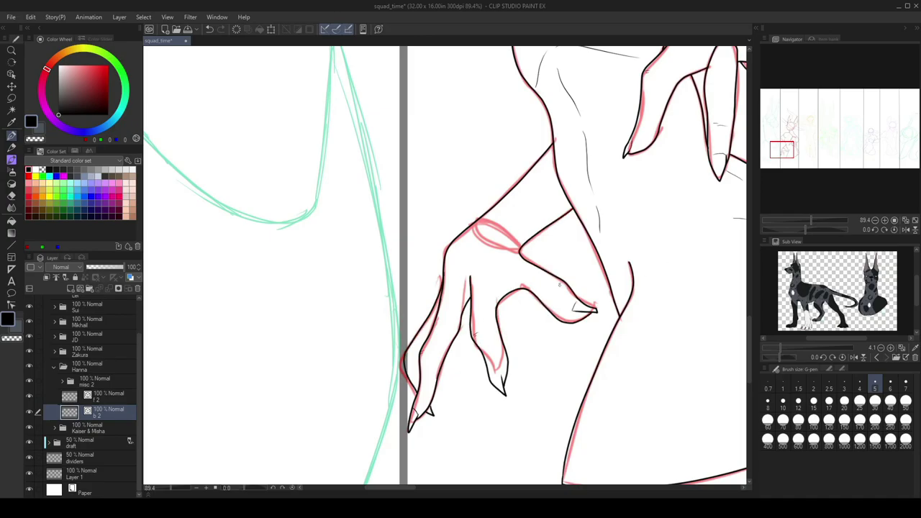
{"action": "scroll", "coordinate": [812, 170], "scroll_direction": "up", "scroll_amount": 3}
{"action": "scroll", "coordinate": [818, 214], "scroll_direction": "down", "scroll_amount": 6}
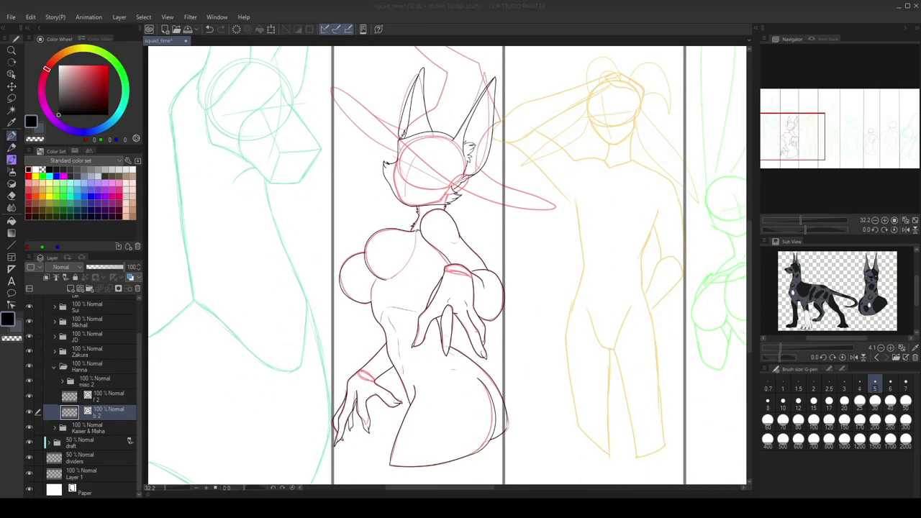
Ink the nose, smiling mouth and half-closed near eye over the red sketch on the f 2 layer.
{"action": "scroll", "coordinate": [403, 136], "scroll_direction": "up", "scroll_amount": 5}
{"action": "left_click_drag", "start_coordinate": [471, 282], "coordinate": [428, 283]}
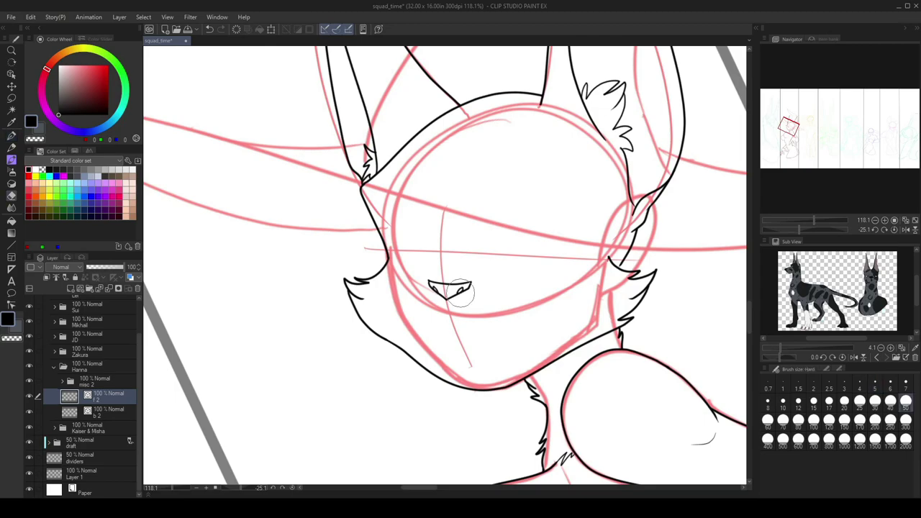
{"action": "key", "text": "ctrl+@"}
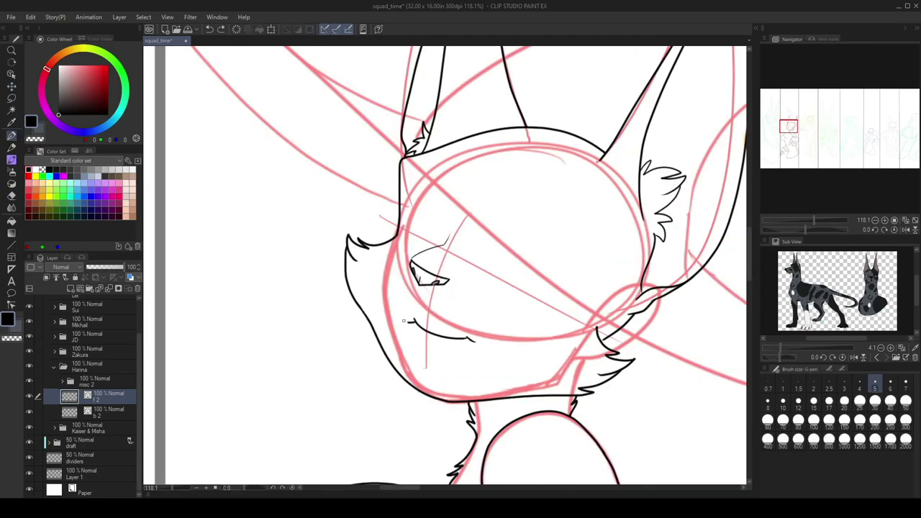
{"action": "left_click_drag", "start_coordinate": [426, 362], "coordinate": [374, 245]}
{"action": "left_click_drag", "start_coordinate": [460, 249], "coordinate": [597, 230]}
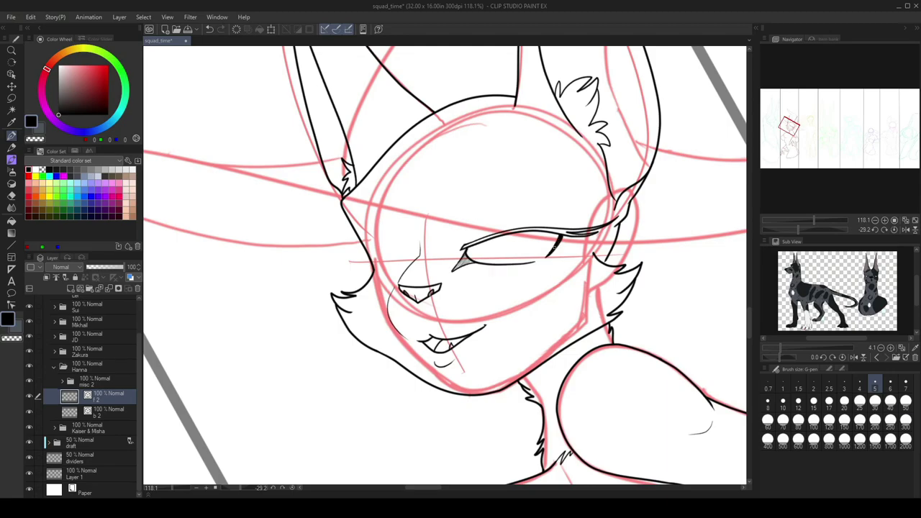
Add the thin muzzle contour and the near eyebrow to the red-sketch face, and start the far eye's lines.
{"action": "left_click_drag", "start_coordinate": [420, 272], "coordinate": [377, 327]}
{"action": "left_click_drag", "start_coordinate": [621, 220], "coordinate": [504, 216]}
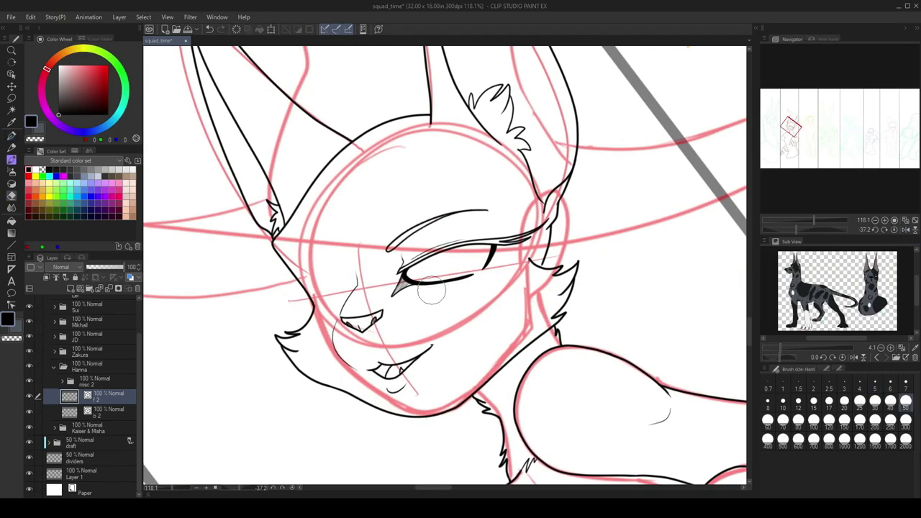
{"action": "mouse_move", "coordinate": [384, 245]}
{"action": "left_mouse_down"}
{"action": "mouse_move", "coordinate": [488, 204]}
{"action": "mouse_move", "coordinate": [503, 237]}
{"action": "left_mouse_up"}
{"action": "left_click_drag", "start_coordinate": [338, 201], "coordinate": [432, 176]}
{"action": "mouse_move", "coordinate": [432, 216]}
{"action": "left_mouse_down"}
{"action": "mouse_move", "coordinate": [384, 289]}
{"action": "mouse_move", "coordinate": [514, 214]}
{"action": "left_mouse_up"}
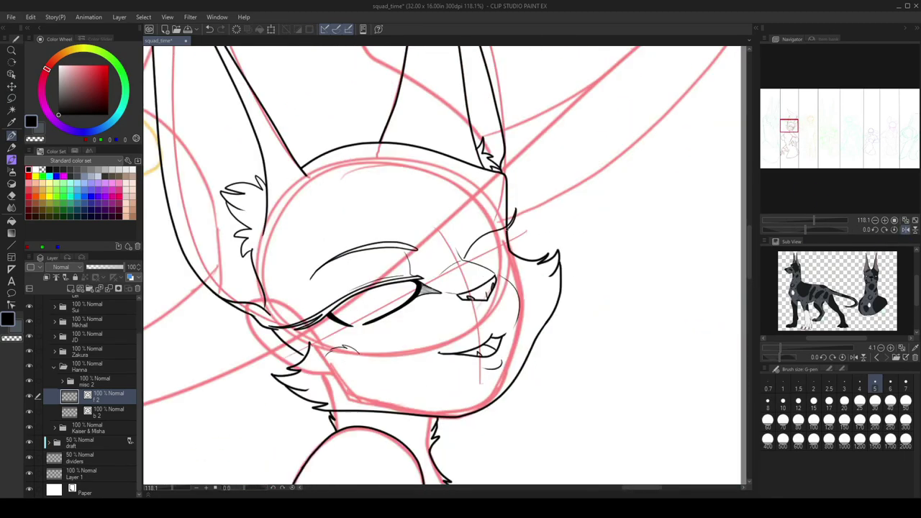
Ink the far eye's eyelid and lashes and the curved eyebrow above it.
{"action": "key", "text": "ctrl+plus"}
{"action": "key", "text": "o"}
{"action": "left_click", "coordinate": [470, 237]}
{"action": "key", "text": "p"}
{"action": "left_click_drag", "start_coordinate": [540, 246], "coordinate": [485, 254]}
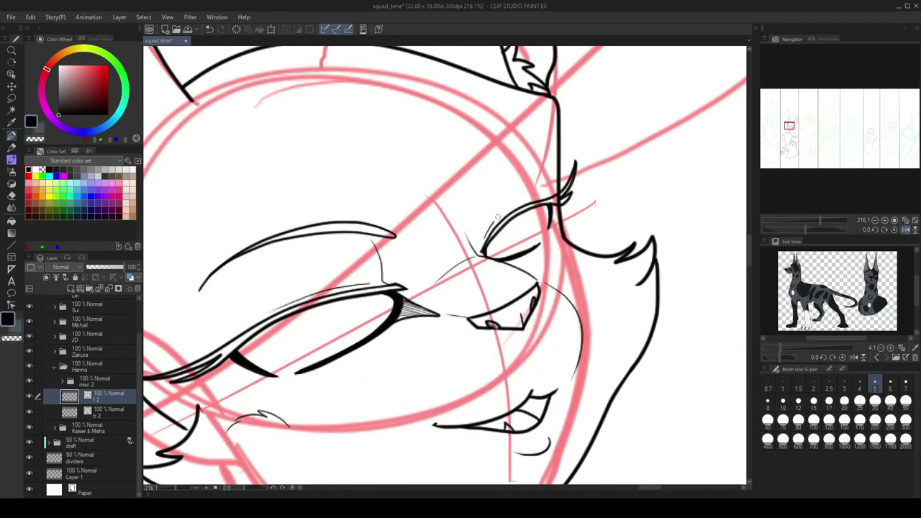
{"action": "mouse_move", "coordinate": [524, 123]}
{"action": "left_mouse_down"}
{"action": "mouse_move", "coordinate": [461, 216]}
{"action": "mouse_move", "coordinate": [455, 205]}
{"action": "left_mouse_up"}
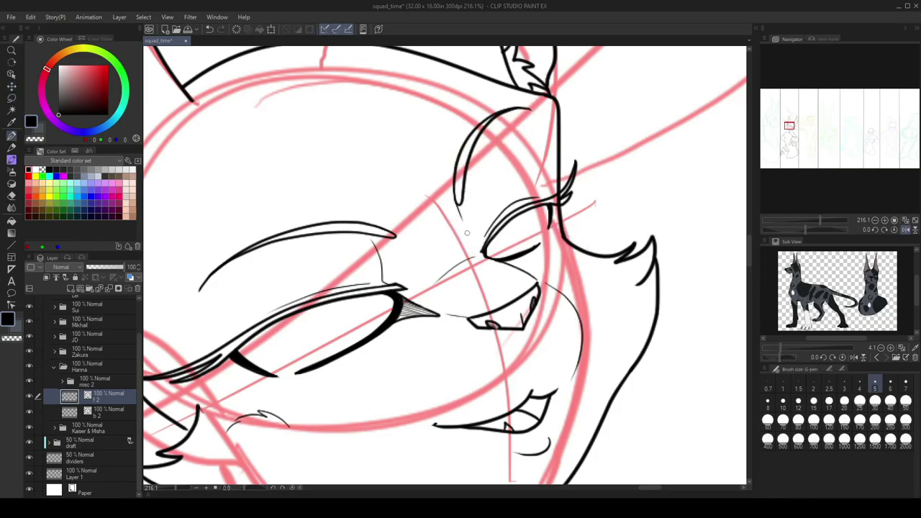
Touch up the face line art around the eyes and brows with the eraser and pen.
{"action": "left_click", "coordinate": [884, 231]}
{"action": "scroll", "coordinate": [446, 288], "scroll_direction": "down", "scroll_amount": 2}
{"action": "key", "text": "e"}
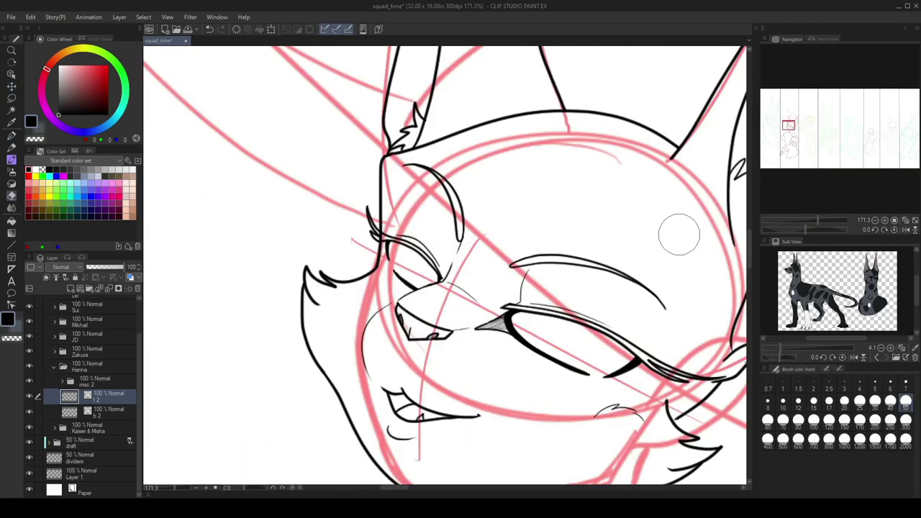
{"action": "key", "text": "p"}
{"action": "left_click_drag", "start_coordinate": [540, 309], "coordinate": [493, 241]}
{"action": "scroll", "coordinate": [702, 249], "scroll_direction": "down", "scroll_amount": 8}
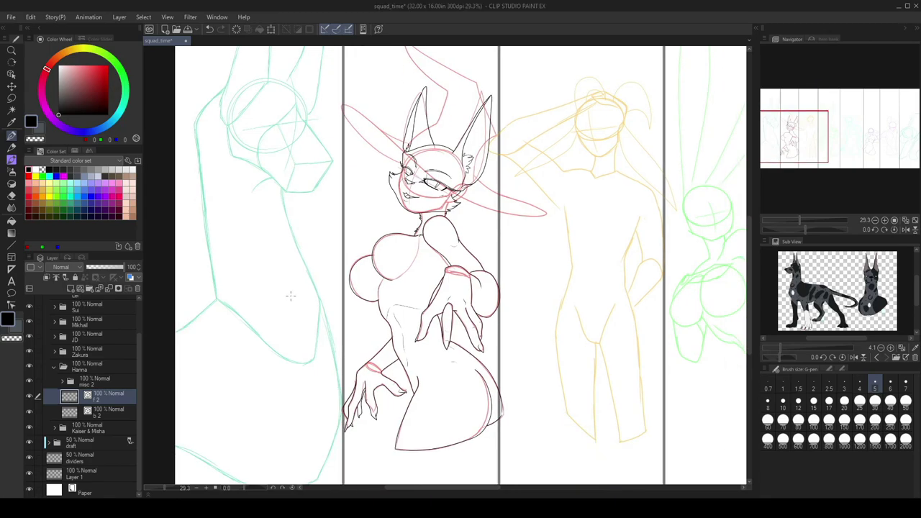
Activate the b 2 layer and examine the red-sketch figure's body line art up close and as a whole.
{"action": "left_click", "coordinate": [108, 410]}
{"action": "scroll", "coordinate": [546, 287], "scroll_direction": "up", "scroll_amount": 5}
{"action": "left_click_drag", "start_coordinate": [798, 139], "coordinate": [781, 123]}
{"action": "scroll", "coordinate": [781, 117], "scroll_direction": "down", "scroll_amount": 5}
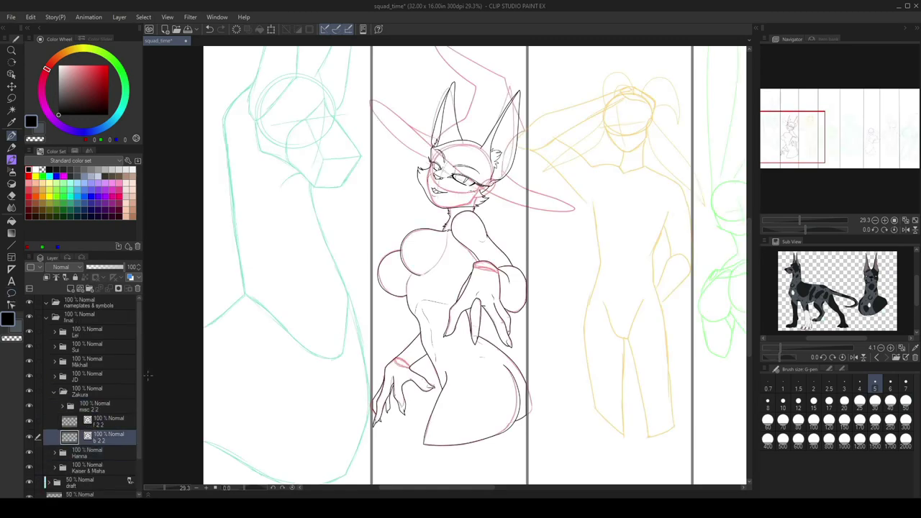
Ink the head, muzzle, neck, long drooping ears and chest fur over the yellow sketch on the b 2 2 layer.
{"action": "scroll", "coordinate": [435, 239], "scroll_direction": "up", "scroll_amount": 5}
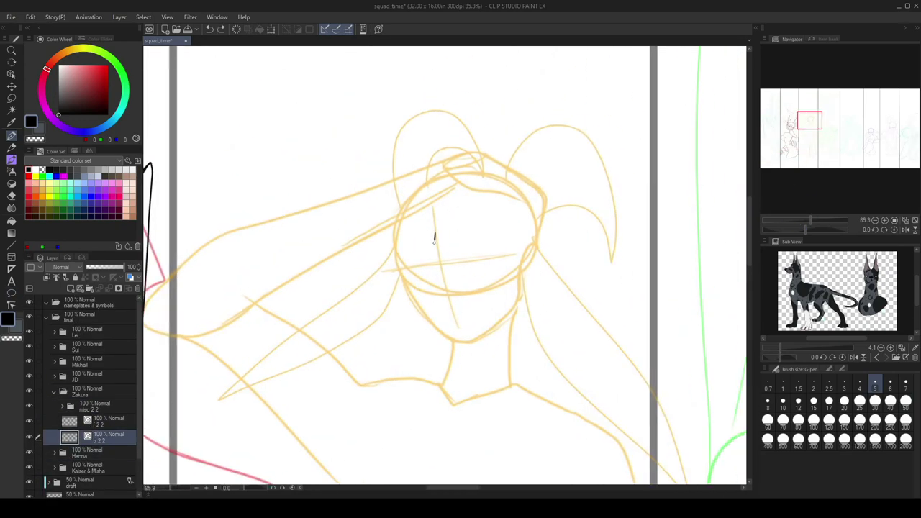
{"action": "left_click_drag", "start_coordinate": [380, 243], "coordinate": [485, 359]}
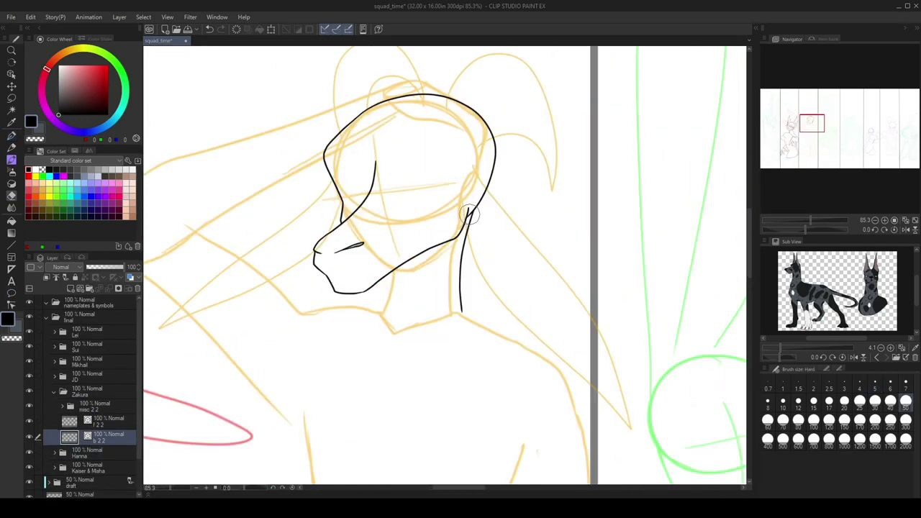
{"action": "left_click_drag", "start_coordinate": [479, 170], "coordinate": [484, 185]}
{"action": "left_click_drag", "start_coordinate": [441, 231], "coordinate": [331, 460]}
{"action": "left_click_drag", "start_coordinate": [460, 216], "coordinate": [309, 370]}
{"action": "left_click_drag", "start_coordinate": [442, 288], "coordinate": [493, 289]}
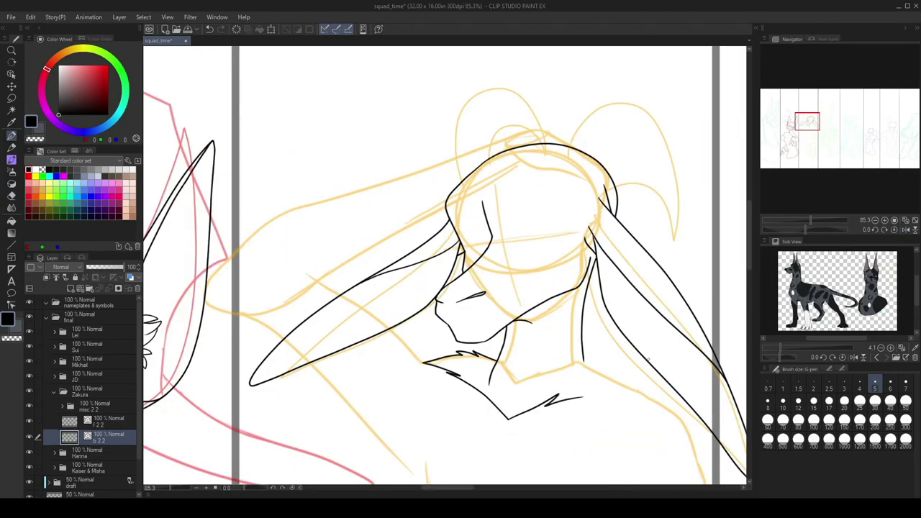
Ink the yellow-sketch figure's raised arm, its elbow and the hand resting on top of the head.
{"action": "left_click_drag", "start_coordinate": [441, 240], "coordinate": [503, 192]}
{"action": "left_click_drag", "start_coordinate": [539, 227], "coordinate": [505, 337]}
{"action": "key", "text": "h"}
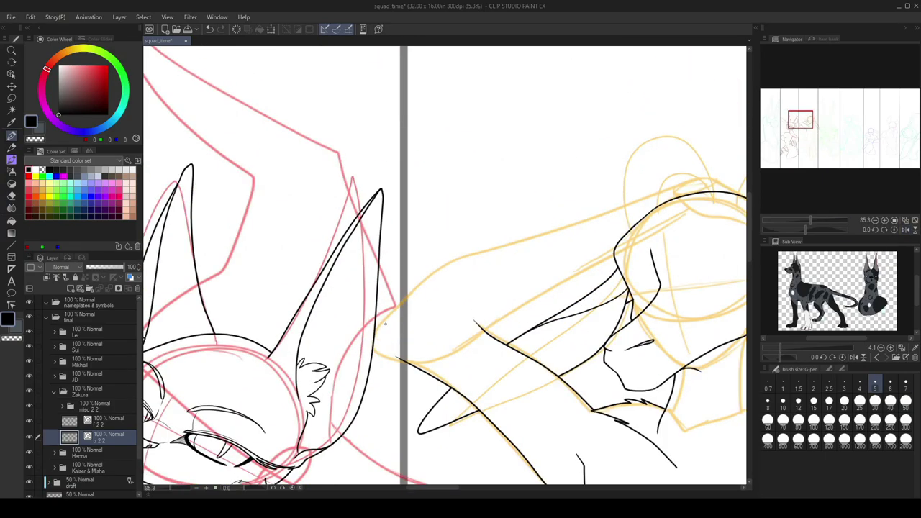
{"action": "left_click", "coordinate": [906, 229]}
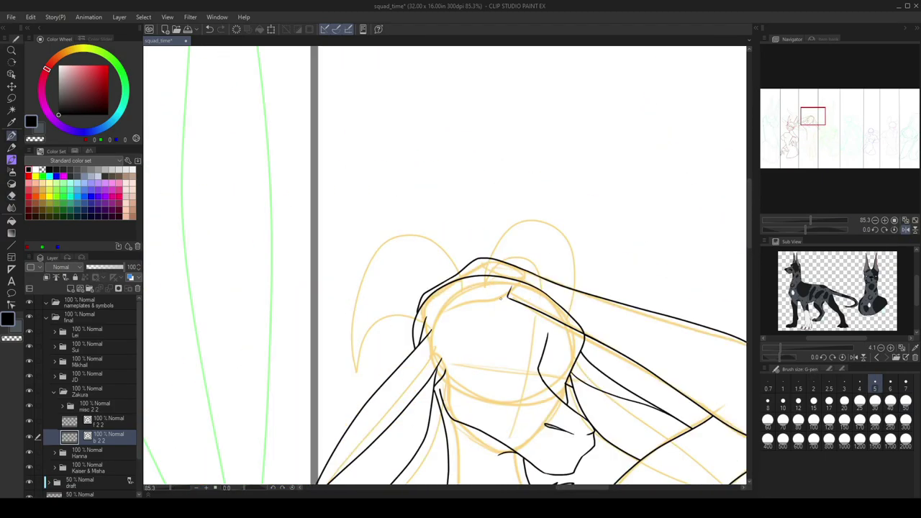
{"action": "key", "text": "h"}
{"action": "key", "text": "p"}
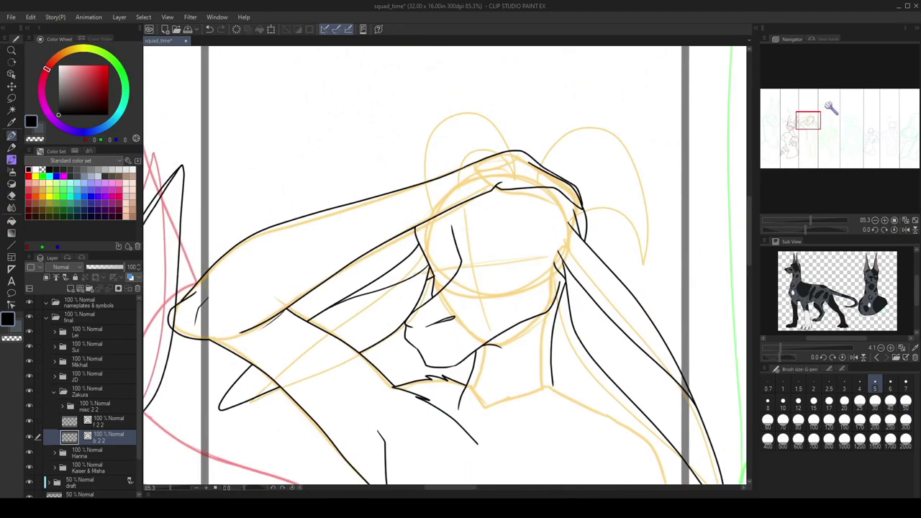
Ink the torso, the bent arm resting on the hip and both legs over the yellow sketch.
{"action": "scroll", "coordinate": [742, 217], "scroll_direction": "down", "scroll_amount": 5}
{"action": "key", "text": "h"}
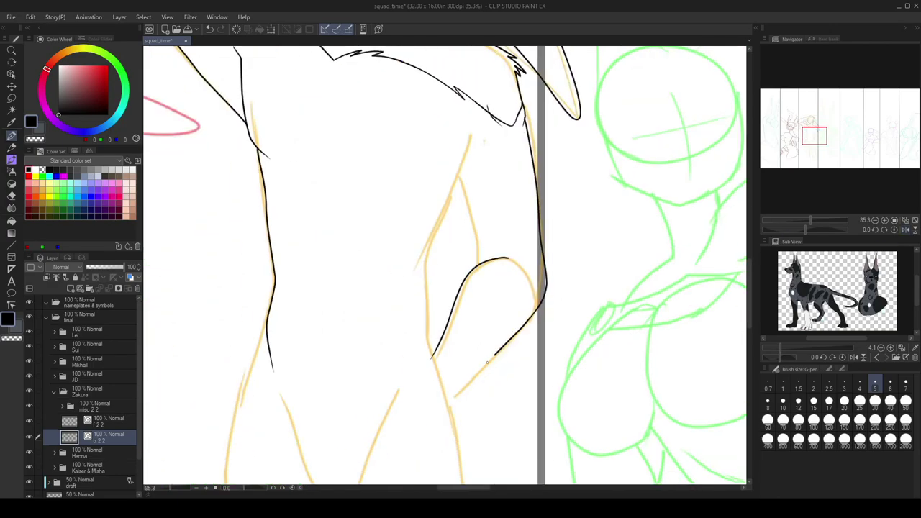
{"action": "scroll", "coordinate": [602, 266], "scroll_direction": "up", "scroll_amount": 5}
{"action": "left_click_drag", "start_coordinate": [811, 128], "coordinate": [813, 141]}
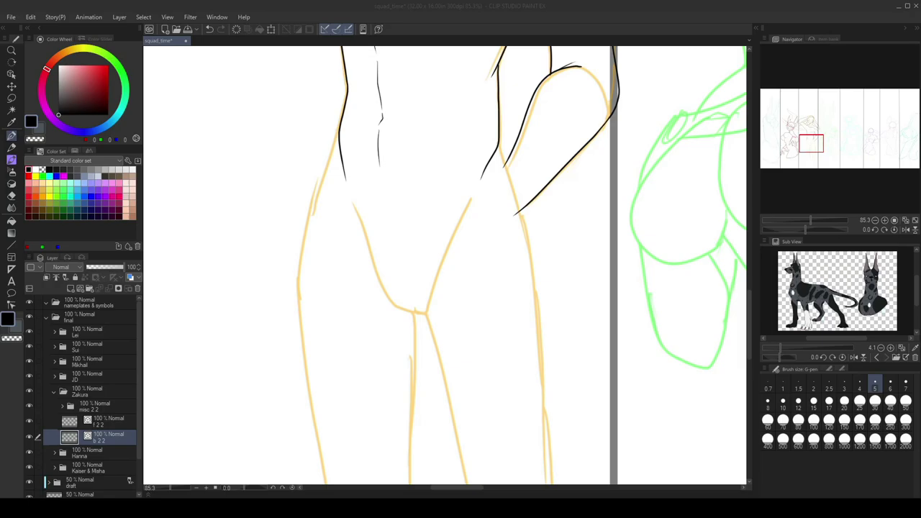
{"action": "left_click_drag", "start_coordinate": [348, 72], "coordinate": [404, 356]}
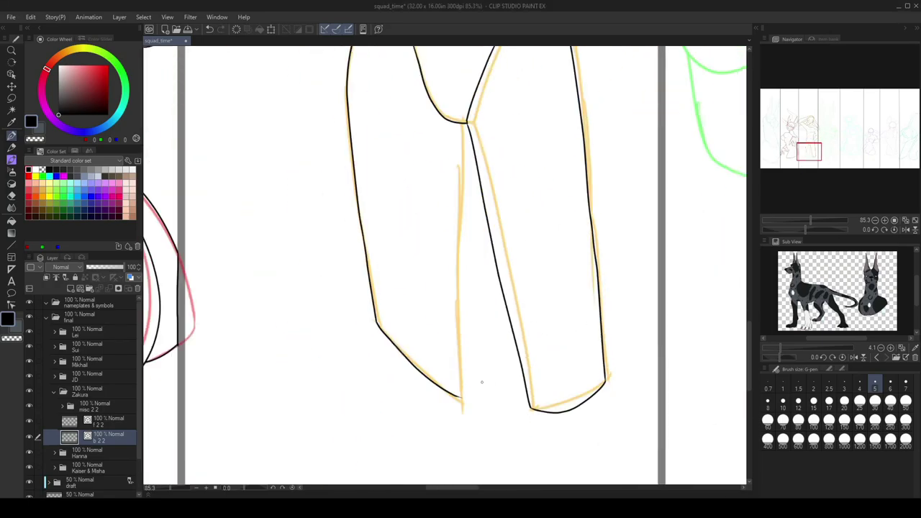
Add the chest contour lines and adjust the bent arm's outer vector line along the panel divider.
{"action": "scroll", "coordinate": [496, 140], "scroll_direction": "up", "scroll_amount": 6}
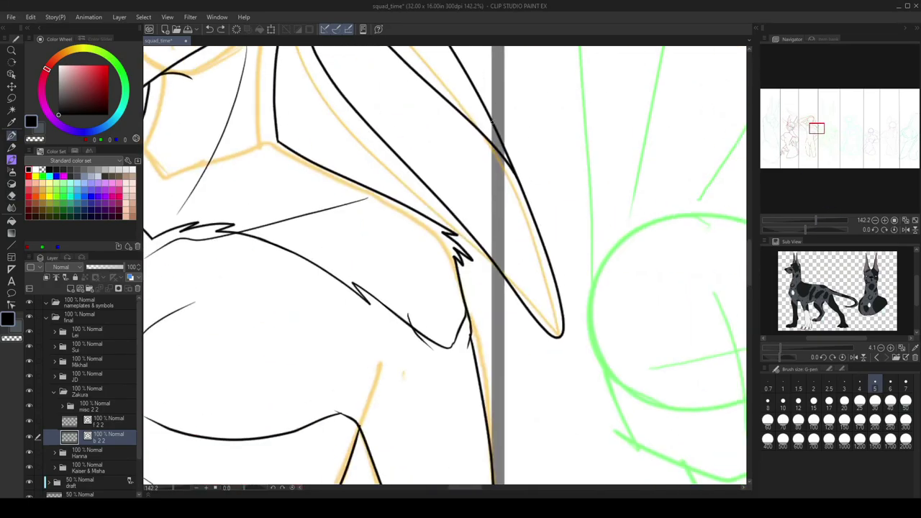
{"action": "scroll", "coordinate": [496, 140], "scroll_direction": "down", "scroll_amount": 4}
{"action": "scroll", "coordinate": [466, 225], "scroll_direction": "up", "scroll_amount": 3}
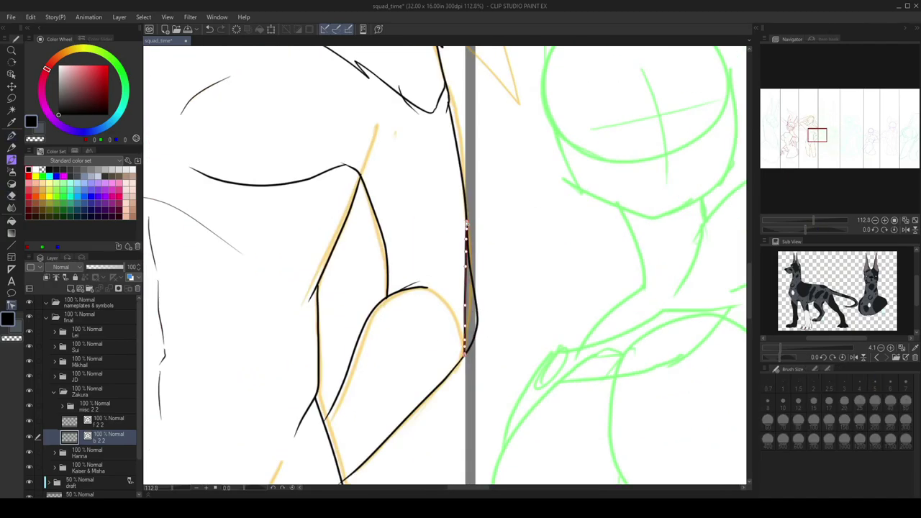
{"action": "scroll", "coordinate": [466, 225], "scroll_direction": "down", "scroll_amount": 4}
Draw fur tufts around the hand and forehead on the b 2 2 layer, and activate the horns layer.
{"action": "key", "text": "p"}
{"action": "scroll", "coordinate": [493, 215], "scroll_direction": "up", "scroll_amount": 5}
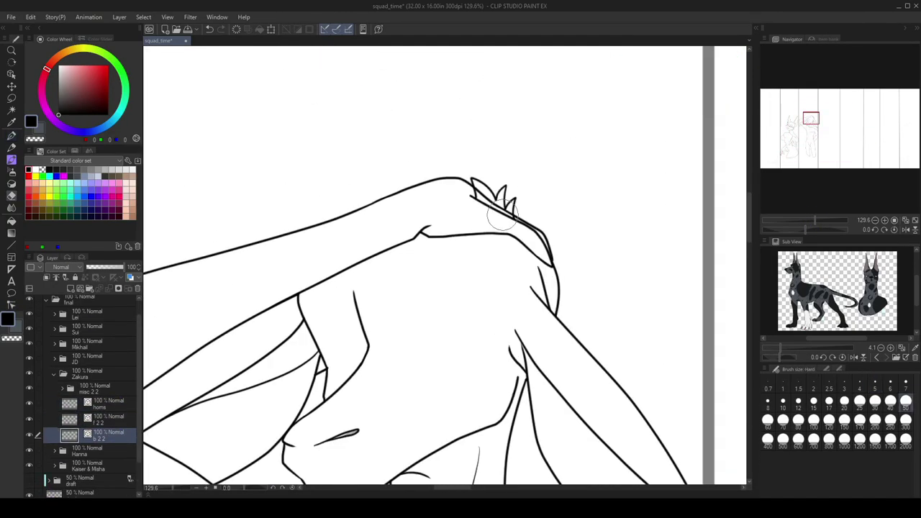
{"action": "left_click_drag", "start_coordinate": [833, 220], "coordinate": [810, 219]}
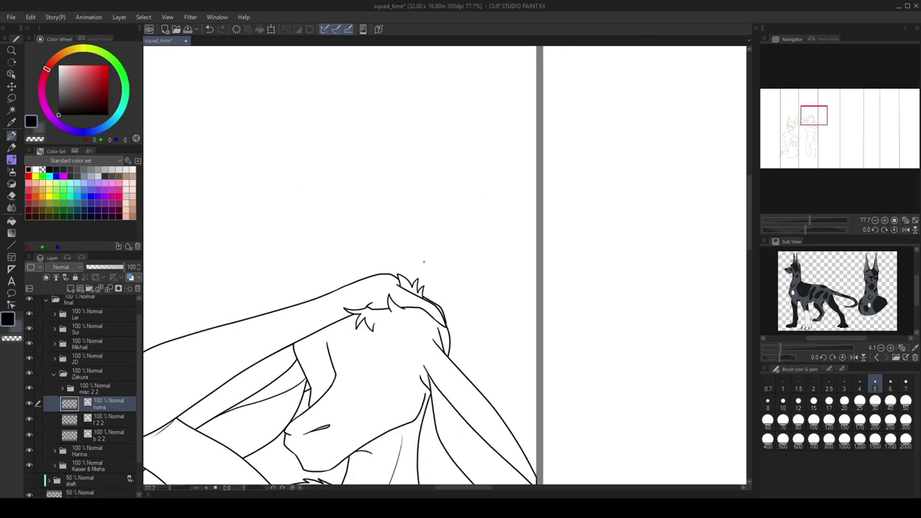
Ink the large near horn curving from the head toward the panel divider on the horns layer.
{"action": "key", "text": "ctrl+z"}
{"action": "mouse_move", "coordinate": [411, 175]}
{"action": "left_mouse_down"}
{"action": "mouse_move", "coordinate": [535, 144]}
{"action": "mouse_move", "coordinate": [504, 288]}
{"action": "left_mouse_up"}
{"action": "left_click_drag", "start_coordinate": [810, 219], "coordinate": [815, 220]}
{"action": "left_click_drag", "start_coordinate": [460, 180], "coordinate": [475, 326]}
{"action": "key", "text": "h"}
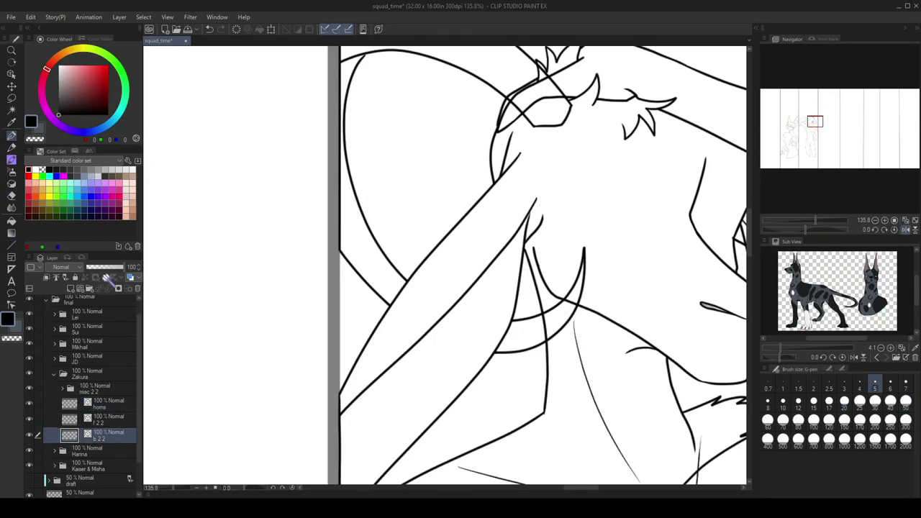
Ink the far horn curling behind the raised arm, with the b 2 2 layer dimmed to 67% opacity.
{"action": "key", "text": "h"}
{"action": "scroll", "coordinate": [475, 326], "scroll_direction": "down", "scroll_amount": 2}
{"action": "key", "text": "p"}
{"action": "left_click_drag", "start_coordinate": [507, 247], "coordinate": [702, 365]}
{"action": "mouse_move", "coordinate": [439, 94]}
{"action": "left_mouse_down"}
{"action": "mouse_move", "coordinate": [388, 179]}
{"action": "mouse_move", "coordinate": [460, 202]}
{"action": "left_mouse_up"}
{"action": "key", "text": "ctrl+z"}
{"action": "scroll", "coordinate": [446, 216], "scroll_direction": "up", "scroll_amount": 3}
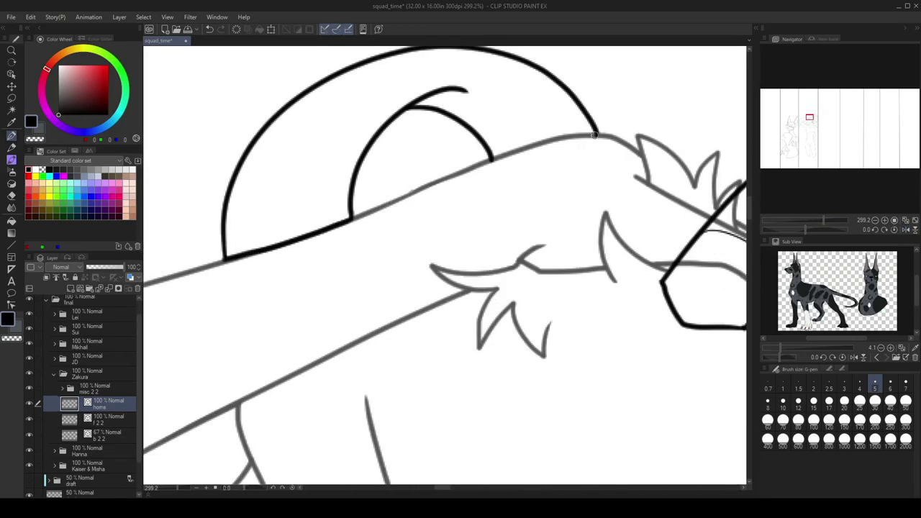
{"action": "scroll", "coordinate": [597, 168], "scroll_direction": "down", "scroll_amount": 2}
{"action": "scroll", "coordinate": [444, 193], "scroll_direction": "down", "scroll_amount": 3}
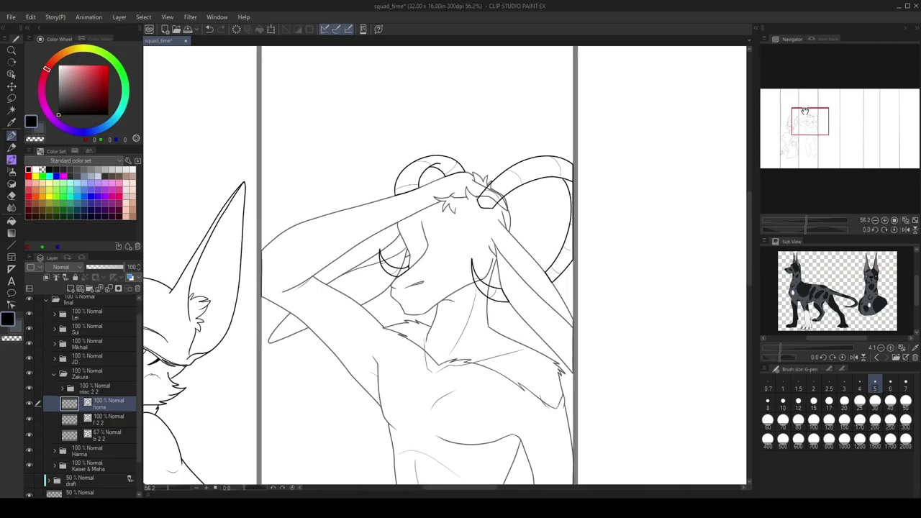
Ink the mouth line along the yellow-sketch figure's muzzle on the f 2 2 layer.
{"action": "left_click", "coordinate": [107, 417]}
{"action": "scroll", "coordinate": [403, 324], "scroll_direction": "up", "scroll_amount": 3}
{"action": "key", "text": "o"}
{"action": "left_click", "coordinate": [436, 364]}
{"action": "key", "text": "p"}
{"action": "left_click_drag", "start_coordinate": [437, 362], "coordinate": [496, 332]}
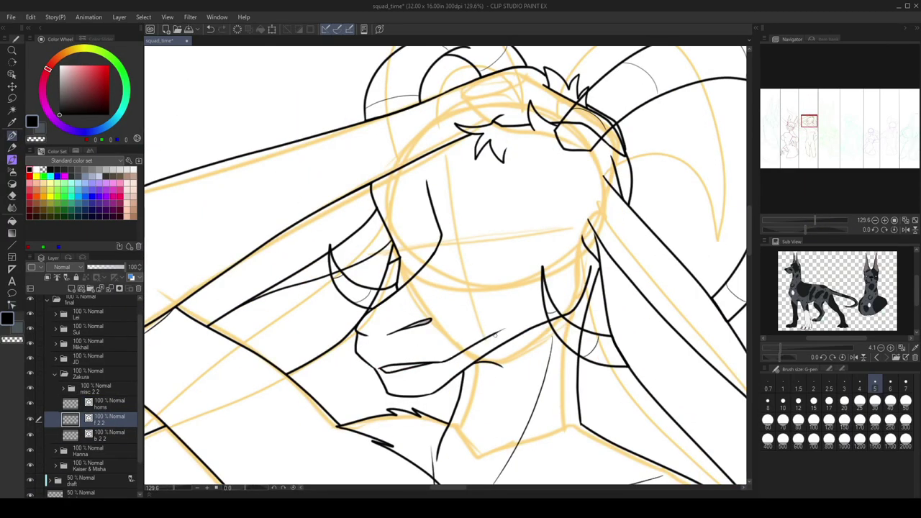
Ink the narrow near eye with its iris, the eyebrow above it and the small cheek marks.
{"action": "scroll", "coordinate": [461, 281], "scroll_direction": "up", "scroll_amount": 2}
{"action": "mouse_move", "coordinate": [466, 297]}
{"action": "left_mouse_down"}
{"action": "mouse_move", "coordinate": [551, 266]}
{"action": "mouse_move", "coordinate": [604, 267]}
{"action": "left_mouse_up"}
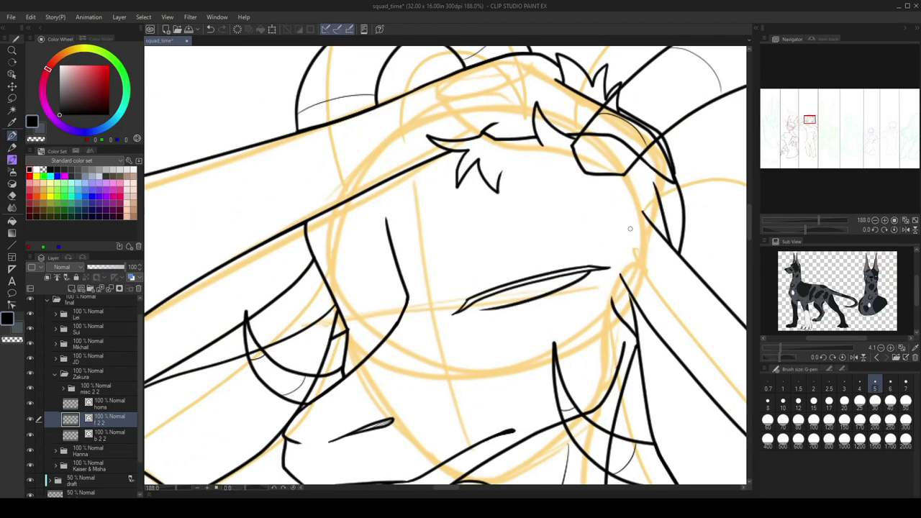
{"action": "left_click_drag", "start_coordinate": [441, 283], "coordinate": [583, 235]}
{"action": "left_click_drag", "start_coordinate": [537, 300], "coordinate": [567, 291]}
{"action": "key", "text": "h"}
{"action": "key", "text": "h"}
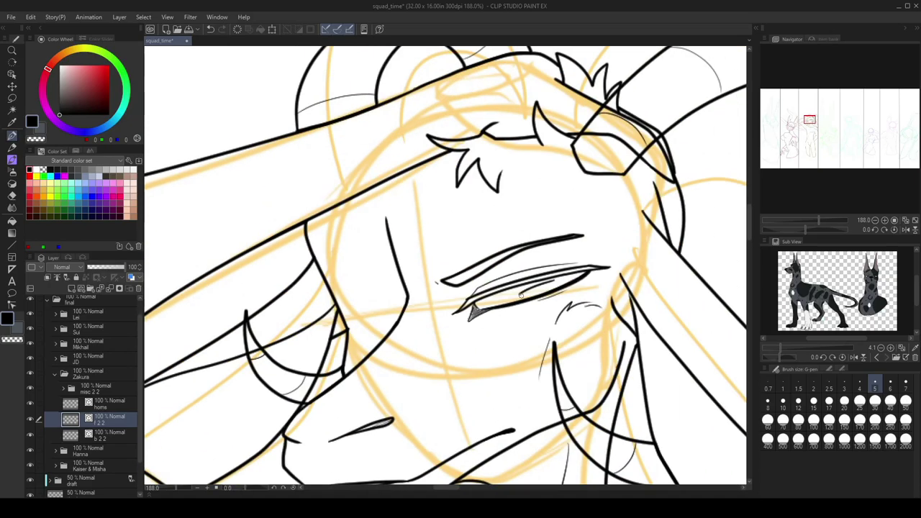
Ink the far eye and its brow at the edge of the yellow-sketch face.
{"action": "scroll", "coordinate": [513, 289], "scroll_direction": "down", "scroll_amount": 1}
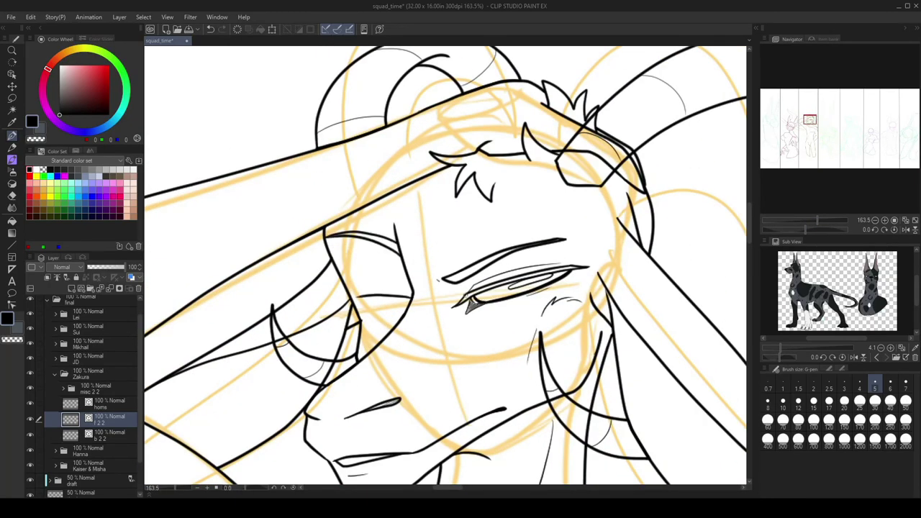
{"action": "left_click_drag", "start_coordinate": [467, 302], "coordinate": [440, 325]}
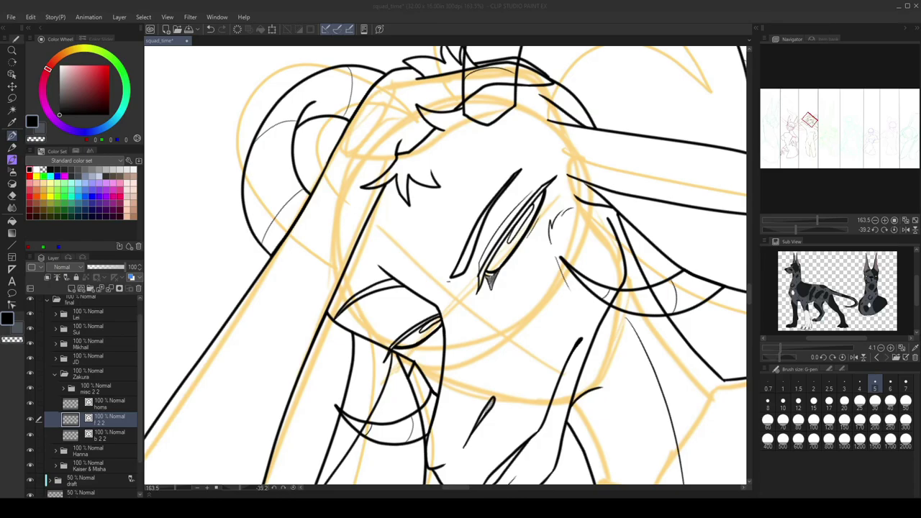
Ink the head outline, cheek fur and start of the neck of the green-sketch figure on the b 2 3 layer.
{"action": "key", "text": "ctrl+@"}
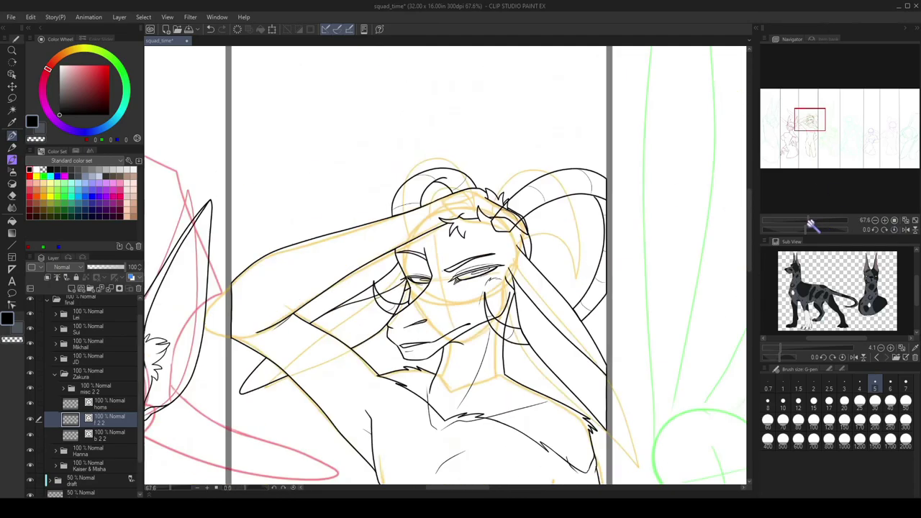
{"action": "key", "text": "ctrl+0"}
{"action": "scroll", "coordinate": [564, 268], "scroll_direction": "up", "scroll_amount": 3}
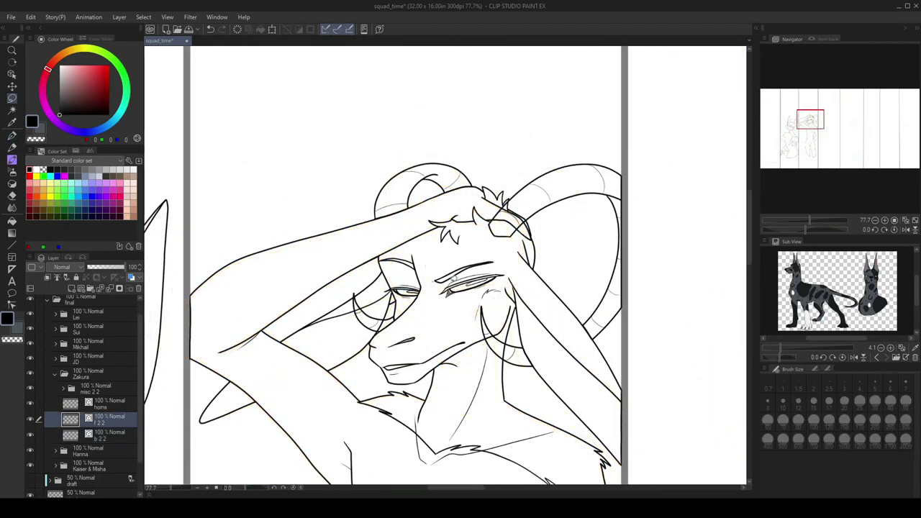
{"action": "scroll", "coordinate": [564, 268], "scroll_direction": "down", "scroll_amount": 5}
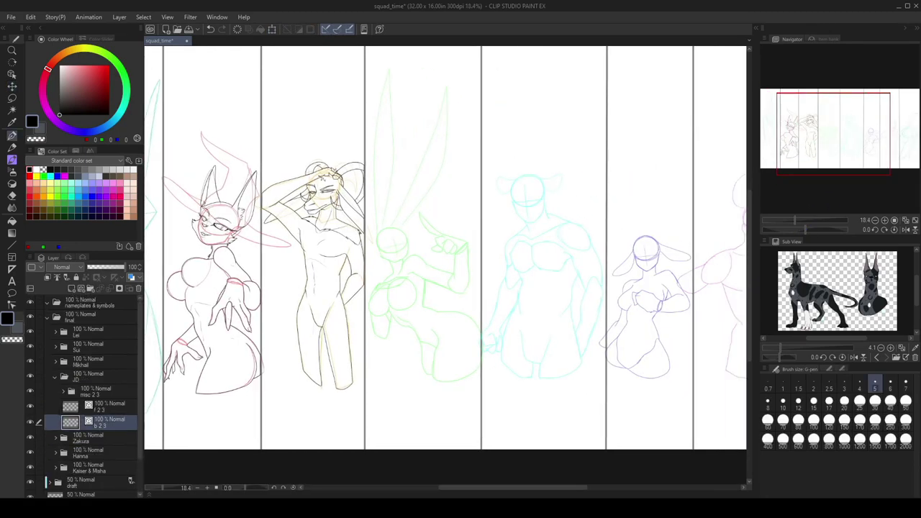
{"action": "scroll", "coordinate": [416, 257], "scroll_direction": "up", "scroll_amount": 5}
{"action": "mouse_move", "coordinate": [341, 292]}
{"action": "left_mouse_down"}
{"action": "mouse_move", "coordinate": [575, 216]}
{"action": "mouse_move", "coordinate": [550, 203]}
{"action": "mouse_move", "coordinate": [521, 265]}
{"action": "left_mouse_up"}
{"action": "key", "text": "ctrl+z"}
{"action": "scroll", "coordinate": [446, 266], "scroll_direction": "down", "scroll_amount": 6}
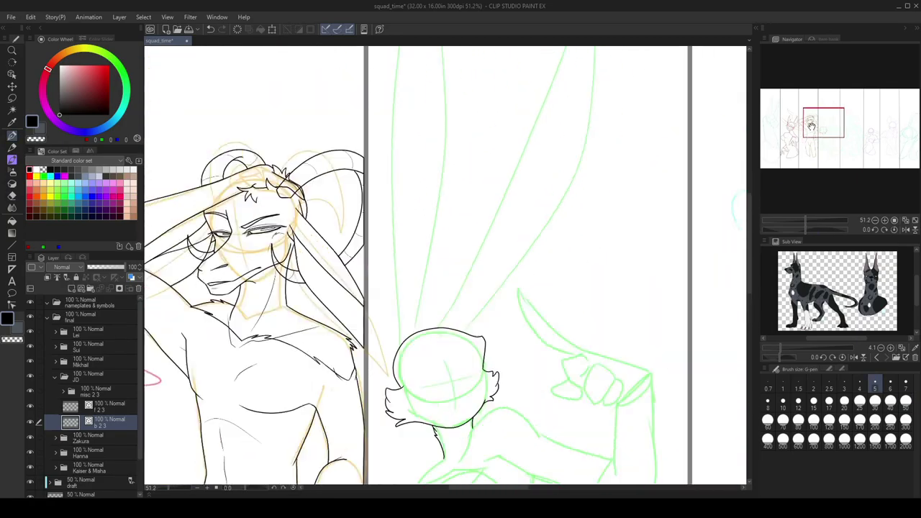
Ink the two tall ears rising from the green-sketch figure's head, including their inner fold lines.
{"action": "left_click_drag", "start_coordinate": [518, 396], "coordinate": [504, 136]}
{"action": "scroll", "coordinate": [446, 266], "scroll_direction": "up", "scroll_amount": 6}
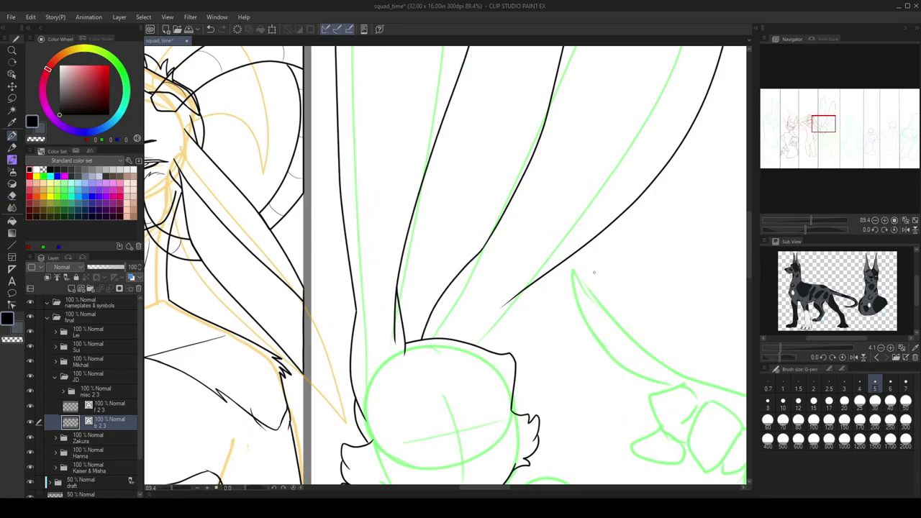
{"action": "left_click_drag", "start_coordinate": [508, 293], "coordinate": [517, 172]}
{"action": "scroll", "coordinate": [555, 301], "scroll_direction": "down", "scroll_amount": 3}
{"action": "scroll", "coordinate": [820, 122], "scroll_direction": "up", "scroll_amount": 4}
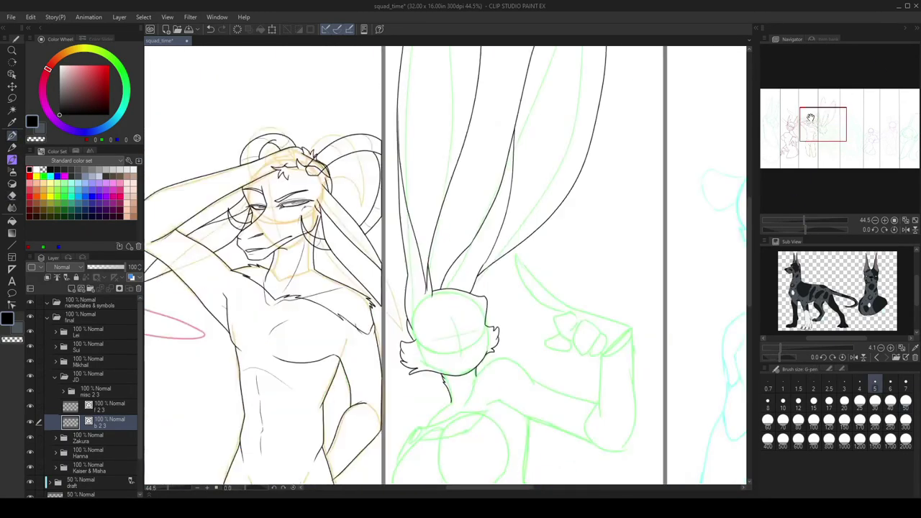
Ink the shoulder and the outline of the raised, bent arm of the green-sketch figure.
{"action": "mouse_move", "coordinate": [431, 368]}
{"action": "left_mouse_down"}
{"action": "mouse_move", "coordinate": [590, 333]}
{"action": "mouse_move", "coordinate": [474, 354]}
{"action": "mouse_move", "coordinate": [352, 220]}
{"action": "left_mouse_up"}
{"action": "left_click_drag", "start_coordinate": [554, 230], "coordinate": [529, 410]}
{"action": "left_click_drag", "start_coordinate": [331, 238], "coordinate": [478, 299]}
{"action": "left_click_drag", "start_coordinate": [460, 216], "coordinate": [450, 348]}
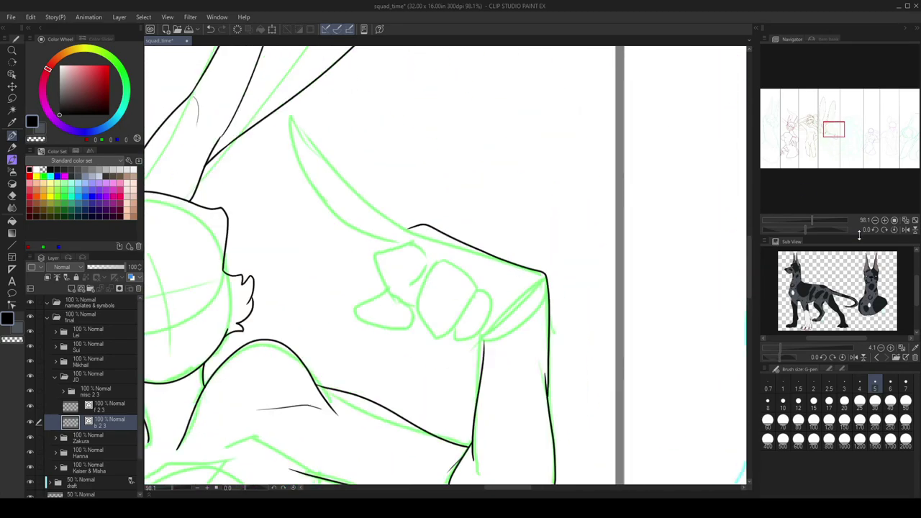
Ink the long pointed finger and the curled fingers of the raised hand, working in a mirrored view.
{"action": "left_click", "coordinate": [904, 229]}
{"action": "left_click_drag", "start_coordinate": [463, 247], "coordinate": [443, 257]}
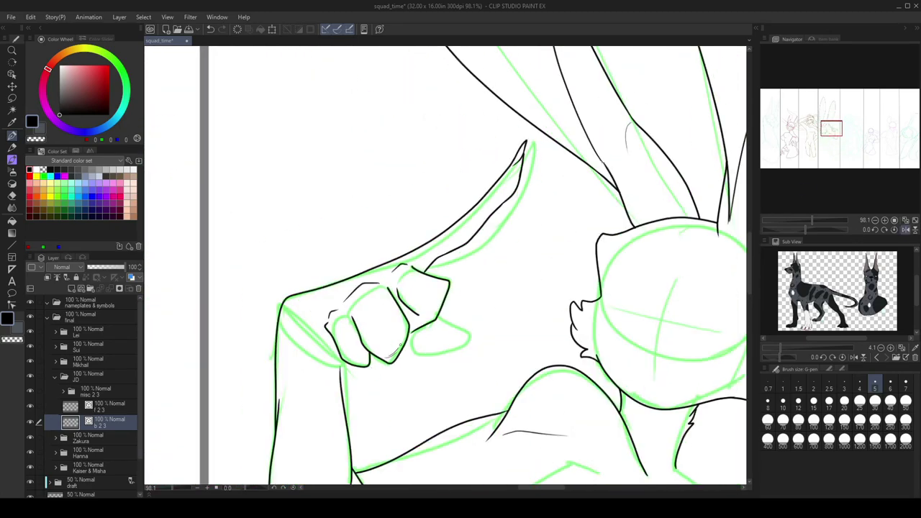
{"action": "left_click", "coordinate": [904, 229]}
Ink the green-sketch figure's torso, the hand resting on the chest, and the hips and legs.
{"action": "left_click_drag", "start_coordinate": [812, 220], "coordinate": [806, 222]}
{"action": "mouse_move", "coordinate": [828, 144]}
{"action": "left_mouse_down"}
{"action": "mouse_move", "coordinate": [838, 150]}
{"action": "mouse_move", "coordinate": [818, 145]}
{"action": "mouse_move", "coordinate": [829, 148]}
{"action": "mouse_move", "coordinate": [821, 133]}
{"action": "left_mouse_up"}
{"action": "scroll", "coordinate": [524, 199], "scroll_direction": "up", "scroll_amount": 3}
{"action": "left_click_drag", "start_coordinate": [815, 220], "coordinate": [799, 224]}
{"action": "left_click_drag", "start_coordinate": [820, 137], "coordinate": [816, 139]}
{"action": "scroll", "coordinate": [816, 139], "scroll_direction": "up", "scroll_amount": 5}
{"action": "scroll", "coordinate": [815, 132], "scroll_direction": "down", "scroll_amount": 5}
Ink the nose, mouth, eyebrows and near eye of the green-sketch figure on the f 2 3 layer.
{"action": "left_click", "coordinate": [394, 216], "text": "ctrl+shift"}
{"action": "scroll", "coordinate": [403, 219], "scroll_direction": "up", "scroll_amount": 5}
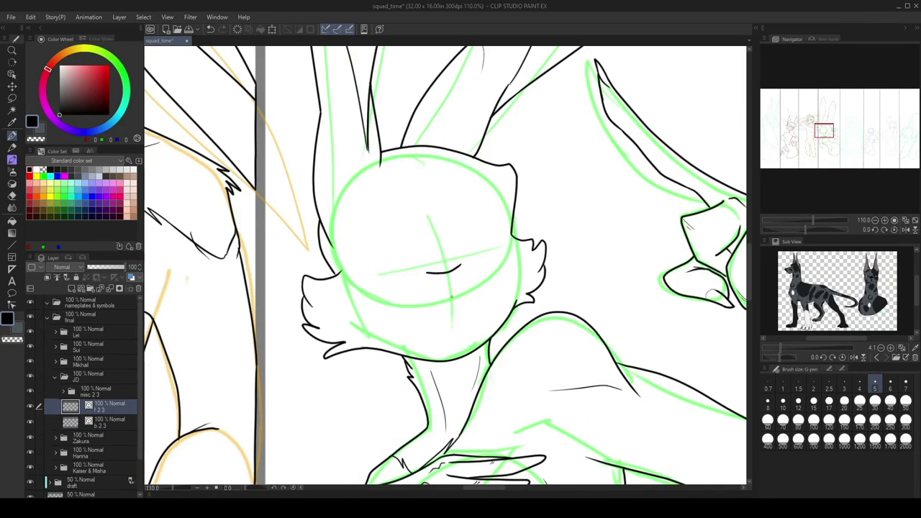
{"action": "left_click_drag", "start_coordinate": [446, 267], "coordinate": [476, 296]}
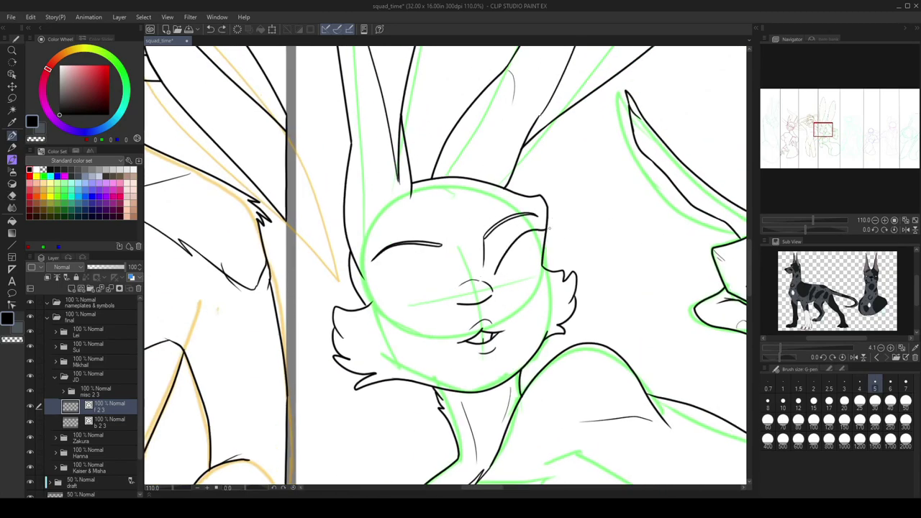
{"action": "key", "text": "h"}
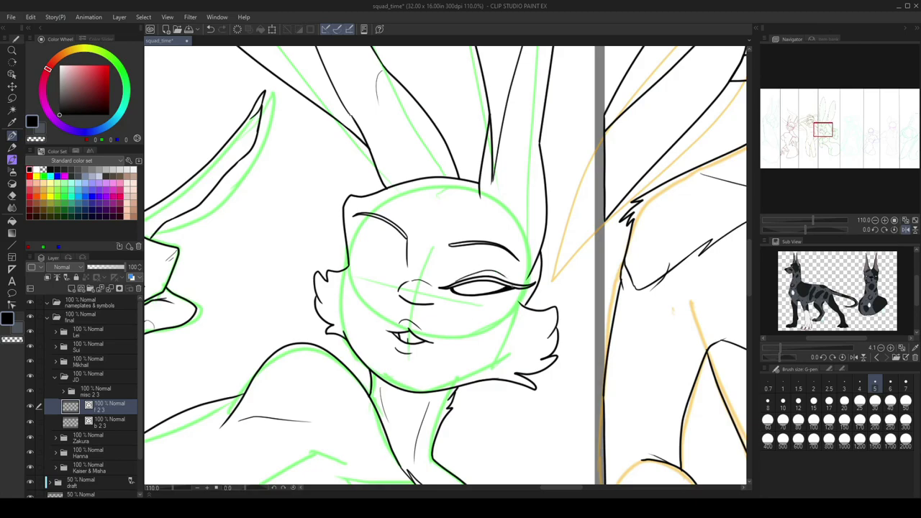
{"action": "key", "text": "h"}
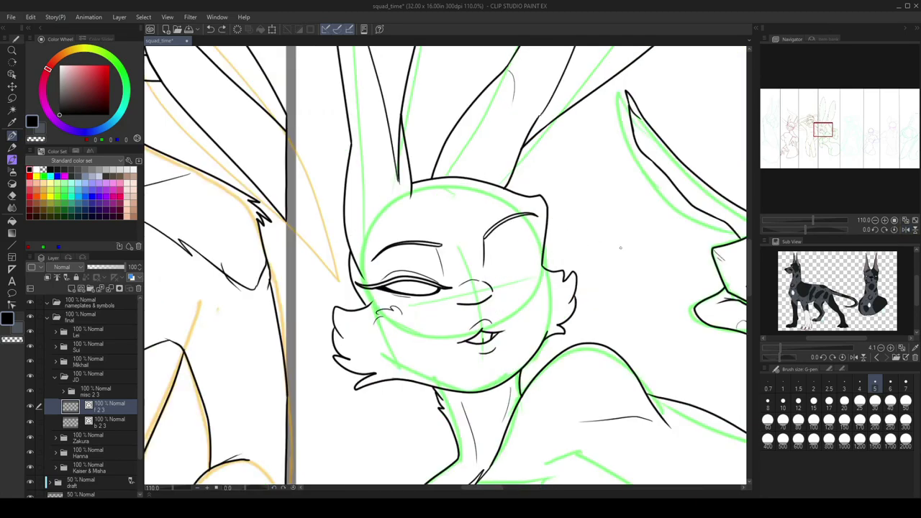
Ink the far eye of the green-sketch face and adjust its placement with a transform.
{"action": "key", "text": "h"}
{"action": "left_click_drag", "start_coordinate": [475, 259], "coordinate": [504, 295]}
{"action": "key", "text": "h"}
{"action": "key", "text": "ctrl+t"}
{"action": "left_click_drag", "start_coordinate": [550, 234], "coordinate": [557, 256]}
{"action": "key", "text": "Return"}
{"action": "key", "text": "ctrl+d"}
Add the irises, lashes, cheek marks and forehead creases to the green-sketch face.
{"action": "key", "text": "p"}
{"action": "scroll", "coordinate": [541, 276], "scroll_direction": "up", "scroll_amount": 5}
{"action": "key", "text": "h"}
{"action": "mouse_move", "coordinate": [525, 219]}
{"action": "left_mouse_down"}
{"action": "mouse_move", "coordinate": [534, 257]}
{"action": "mouse_move", "coordinate": [585, 275]}
{"action": "left_mouse_up"}
{"action": "key", "text": "h"}
{"action": "left_click_drag", "start_coordinate": [361, 295], "coordinate": [416, 314]}
{"action": "left_click_drag", "start_coordinate": [566, 255], "coordinate": [581, 277]}
{"action": "scroll", "coordinate": [615, 297], "scroll_direction": "up", "scroll_amount": 1}
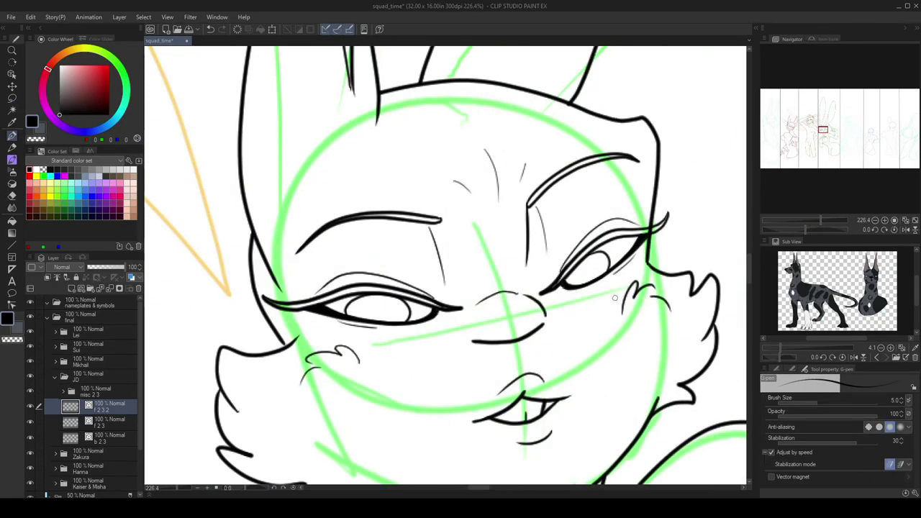
Redraw the lower line and upper curve of the green-sketch figure's nose.
{"action": "key", "text": "ctrl+z"}
{"action": "left_click_drag", "start_coordinate": [475, 344], "coordinate": [544, 325]}
{"action": "left_click_drag", "start_coordinate": [478, 311], "coordinate": [497, 300]}
{"action": "key", "text": "h"}
{"action": "key", "text": "h"}
{"action": "scroll", "coordinate": [741, 207], "scroll_direction": "down", "scroll_amount": 1}
{"action": "left_click_drag", "start_coordinate": [818, 220], "coordinate": [815, 223]}
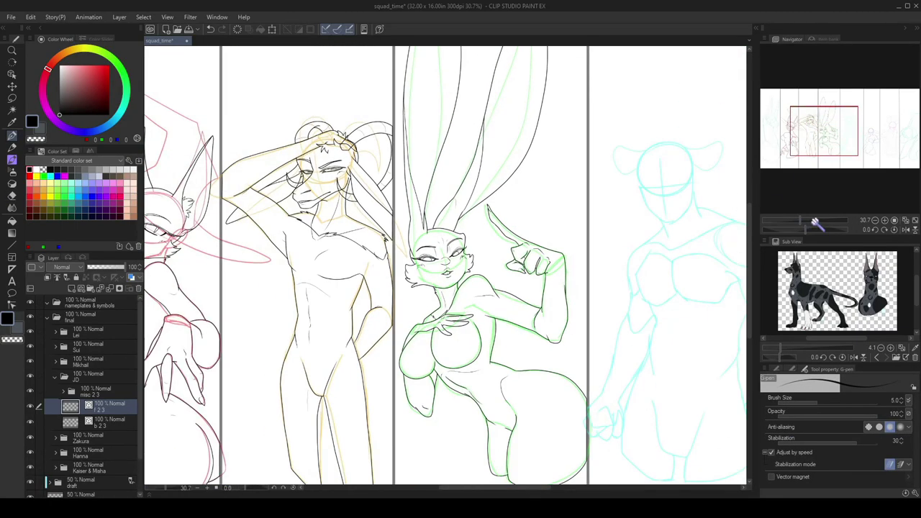
Ink the head outline and spiky cheek fur of the cyan-sketch figure on the b 2 4 layer.
{"action": "left_click_drag", "start_coordinate": [489, 216], "coordinate": [309, 155]}
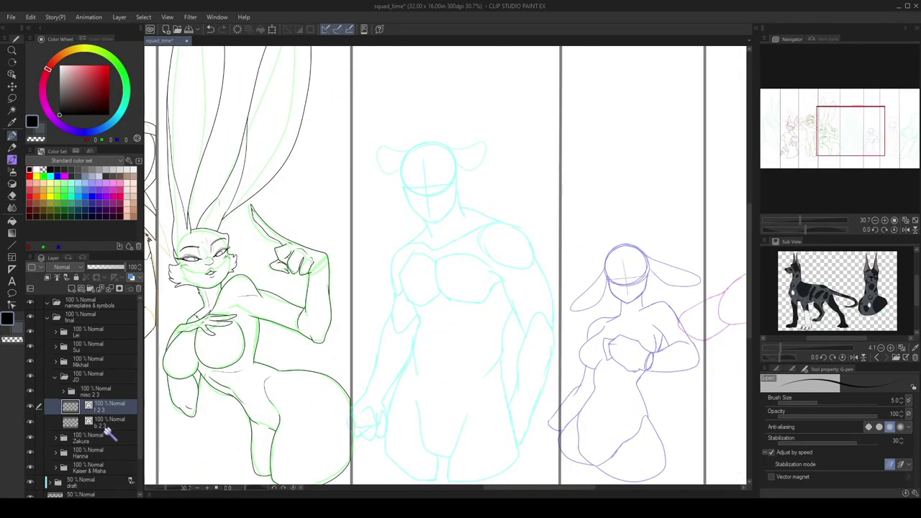
{"action": "scroll", "coordinate": [408, 156], "scroll_direction": "up", "scroll_amount": 5}
{"action": "left_click_drag", "start_coordinate": [500, 269], "coordinate": [438, 346]}
{"action": "scroll", "coordinate": [536, 321], "scroll_direction": "right", "scroll_amount": 5}
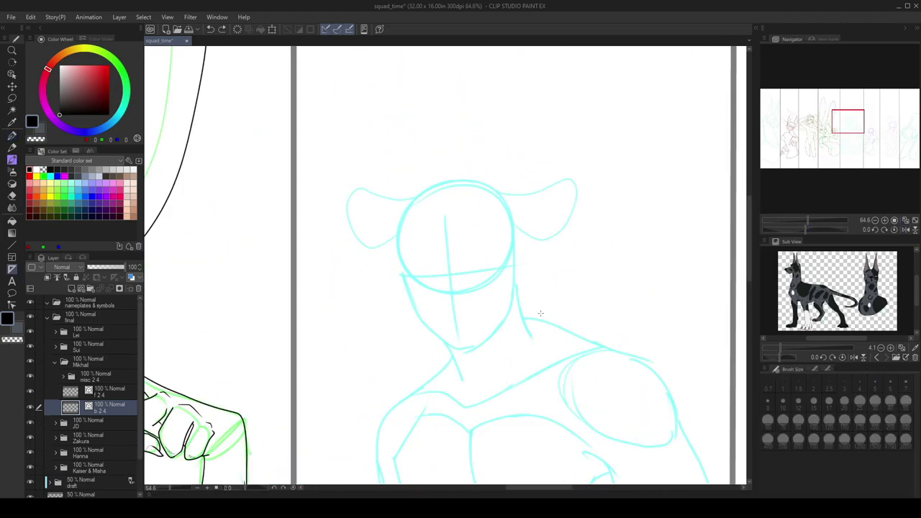
{"action": "scroll", "coordinate": [632, 255], "scroll_direction": "down", "scroll_amount": 5}
{"action": "scroll", "coordinate": [633, 256], "scroll_direction": "up", "scroll_amount": 5}
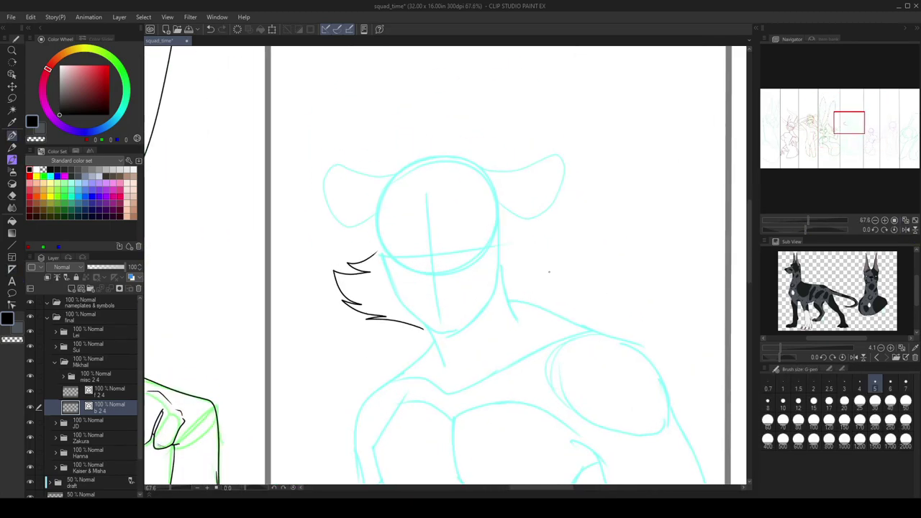
{"action": "left_click_drag", "start_coordinate": [479, 234], "coordinate": [536, 317]}
{"action": "left_click_drag", "start_coordinate": [366, 317], "coordinate": [526, 295]}
{"action": "scroll", "coordinate": [403, 268], "scroll_direction": "up", "scroll_amount": 2}
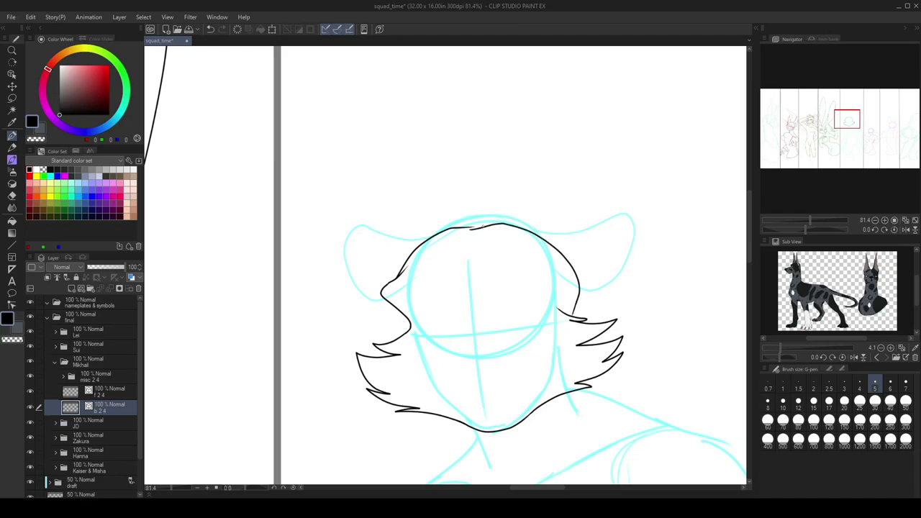
Shift the far-side cheek fur outward and redraw the side of the head to meet it.
{"action": "mouse_move", "coordinate": [403, 259]}
{"action": "left_mouse_down"}
{"action": "mouse_move", "coordinate": [397, 324]}
{"action": "mouse_move", "coordinate": [507, 431]}
{"action": "left_mouse_up"}
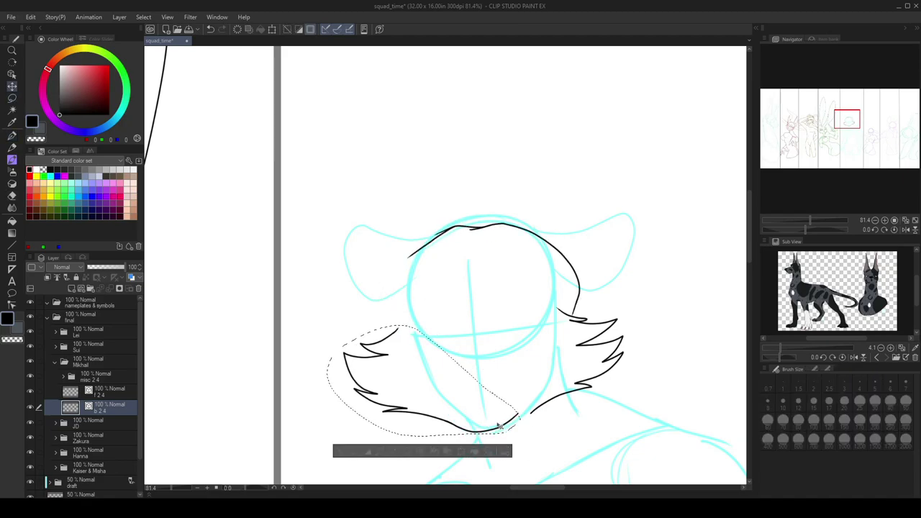
{"action": "left_click_drag", "start_coordinate": [417, 388], "coordinate": [393, 374]}
{"action": "key", "text": "ctrl+d"}
{"action": "left_click_drag", "start_coordinate": [424, 232], "coordinate": [372, 330]}
{"action": "left_click_drag", "start_coordinate": [432, 288], "coordinate": [409, 288]}
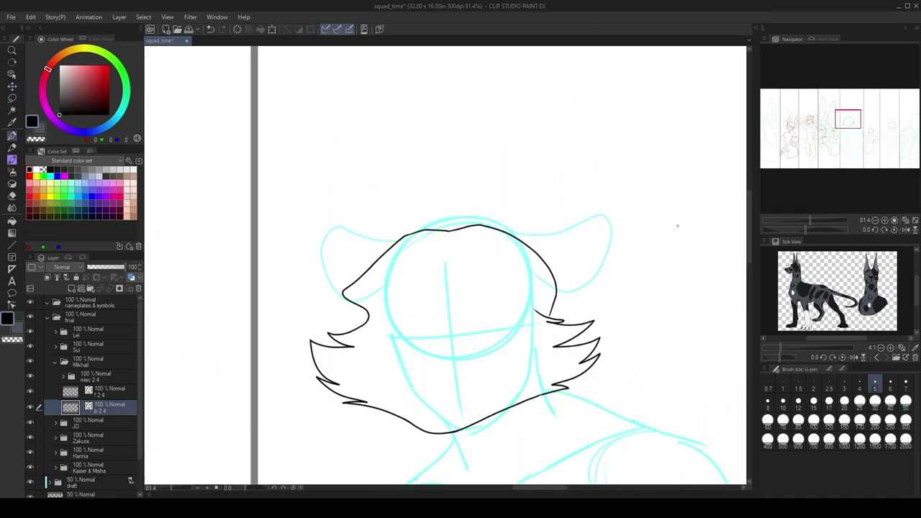
Ink both furry ears of the cyan-sketch figure with their inner tufts.
{"action": "mouse_move", "coordinate": [337, 234]}
{"action": "left_mouse_down"}
{"action": "mouse_move", "coordinate": [452, 246]}
{"action": "mouse_move", "coordinate": [457, 317]}
{"action": "left_mouse_up"}
{"action": "left_click_drag", "start_coordinate": [627, 253], "coordinate": [478, 241]}
{"action": "mouse_move", "coordinate": [555, 269]}
{"action": "left_mouse_down"}
{"action": "mouse_move", "coordinate": [599, 154]}
{"action": "mouse_move", "coordinate": [633, 255]}
{"action": "left_mouse_up"}
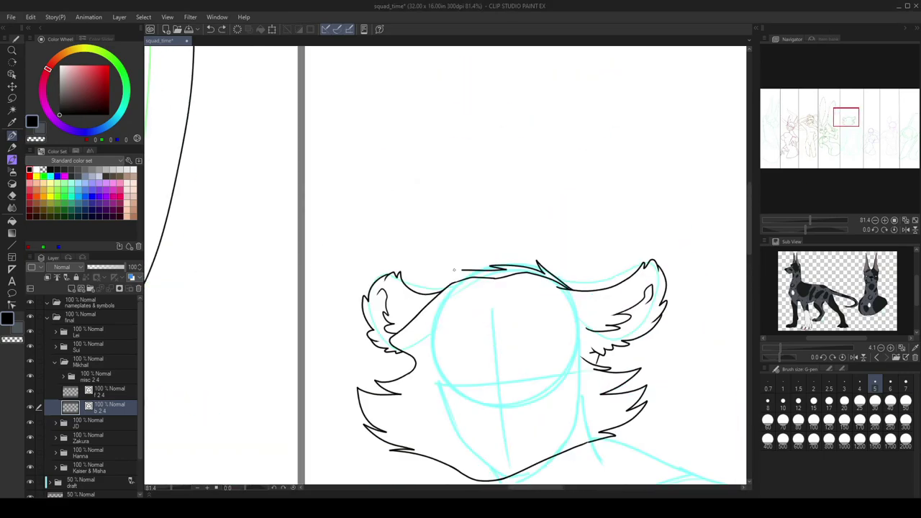
Ink the hair tufts along the crown and the neck fur with the collar line below it.
{"action": "left_click_drag", "start_coordinate": [489, 304], "coordinate": [479, 137]}
{"action": "left_click_drag", "start_coordinate": [426, 233], "coordinate": [428, 261]}
{"action": "scroll", "coordinate": [488, 315], "scroll_direction": "down", "scroll_amount": 5}
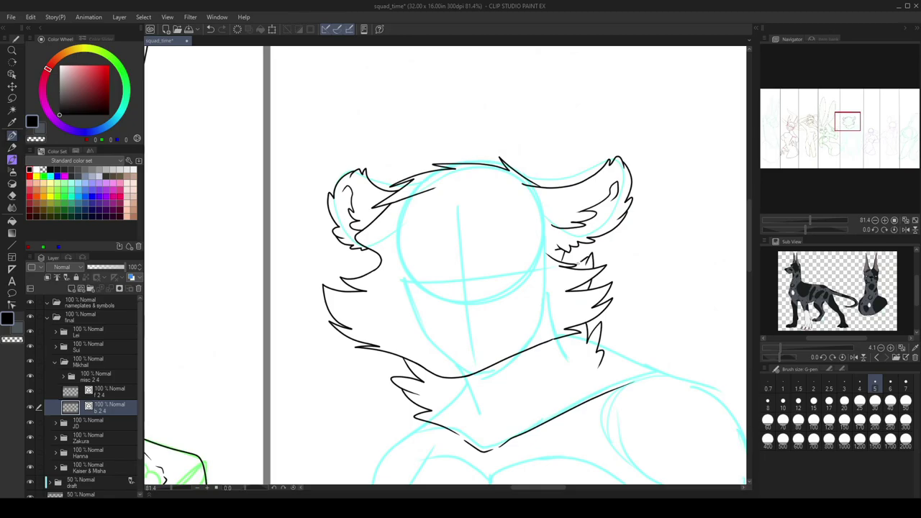
{"action": "scroll", "coordinate": [461, 310], "scroll_direction": "up", "scroll_amount": 5}
{"action": "scroll", "coordinate": [460, 287], "scroll_direction": "down", "scroll_amount": 1}
Ink the furry shoulders, chest muscles and upper arms of the cyan-sketch figure.
{"action": "left_click_drag", "start_coordinate": [455, 217], "coordinate": [527, 303]}
{"action": "mouse_move", "coordinate": [347, 360]}
{"action": "left_mouse_down"}
{"action": "mouse_move", "coordinate": [367, 158]}
{"action": "mouse_move", "coordinate": [310, 72]}
{"action": "mouse_move", "coordinate": [359, 403]}
{"action": "mouse_move", "coordinate": [341, 295]}
{"action": "mouse_move", "coordinate": [456, 222]}
{"action": "mouse_move", "coordinate": [505, 325]}
{"action": "left_mouse_up"}
{"action": "left_click_drag", "start_coordinate": [541, 252], "coordinate": [661, 297]}
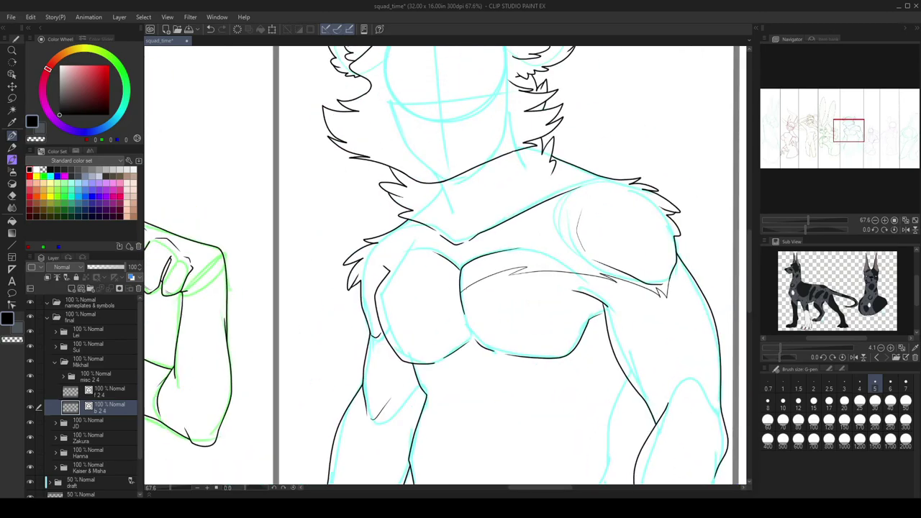
{"action": "scroll", "coordinate": [446, 266], "scroll_direction": "down", "scroll_amount": 3}
{"action": "scroll", "coordinate": [446, 266], "scroll_direction": "up", "scroll_amount": 3}
{"action": "scroll", "coordinate": [504, 266], "scroll_direction": "down", "scroll_amount": 3}
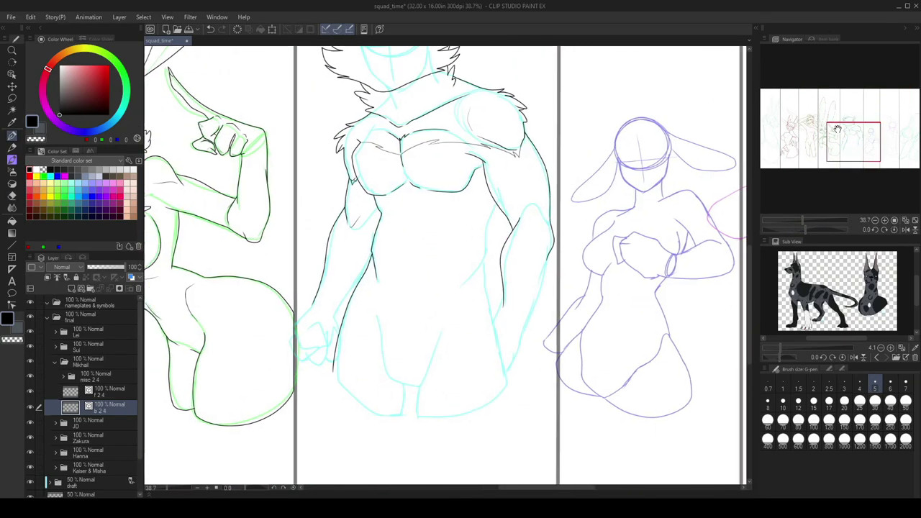
Ink the waist, hip and forearm outlines of the cyan-sketch figure.
{"action": "scroll", "coordinate": [558, 242], "scroll_direction": "up", "scroll_amount": 3}
{"action": "left_click_drag", "start_coordinate": [558, 243], "coordinate": [558, 152]}
{"action": "left_click_drag", "start_coordinate": [446, 252], "coordinate": [460, 389]}
{"action": "left_click_drag", "start_coordinate": [504, 324], "coordinate": [530, 324]}
{"action": "left_click_drag", "start_coordinate": [349, 370], "coordinate": [468, 432]}
{"action": "mouse_move", "coordinate": [461, 215]}
{"action": "left_mouse_down"}
{"action": "mouse_move", "coordinate": [405, 338]}
{"action": "mouse_move", "coordinate": [433, 302]}
{"action": "left_mouse_up"}
Ink the abdominal muscle lines and the thin contour lines on the cyan-sketch figure's arm.
{"action": "left_click_drag", "start_coordinate": [462, 229], "coordinate": [538, 262]}
{"action": "left_click_drag", "start_coordinate": [446, 333], "coordinate": [445, 375]}
{"action": "left_click_drag", "start_coordinate": [461, 280], "coordinate": [492, 290]}
{"action": "left_click_drag", "start_coordinate": [807, 220], "coordinate": [809, 221]}
{"action": "mouse_move", "coordinate": [497, 279]}
{"action": "left_mouse_down"}
{"action": "mouse_move", "coordinate": [486, 279]}
{"action": "mouse_move", "coordinate": [692, 247]}
{"action": "left_mouse_up"}
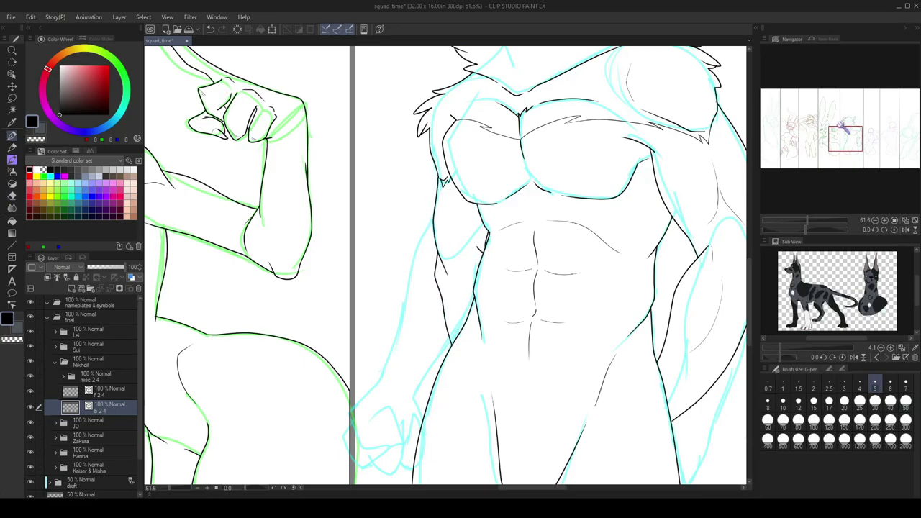
Ink the large nose with hatched nostrils, the muzzle bridge and the mouth line on the f 2 4 layer.
{"action": "scroll", "coordinate": [549, 207], "scroll_direction": "down", "scroll_amount": 3}
{"action": "scroll", "coordinate": [480, 330], "scroll_direction": "up", "scroll_amount": 5}
{"action": "key", "text": "alt+bracketright"}
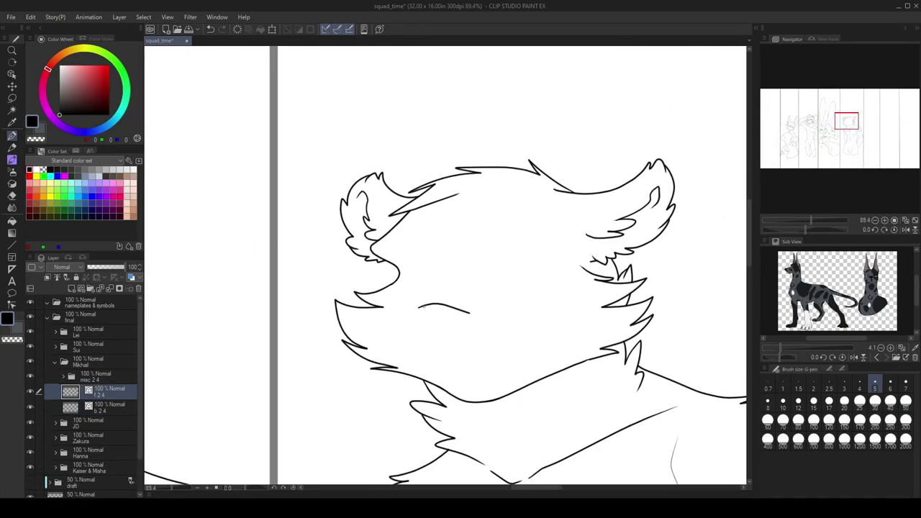
{"action": "left_click_drag", "start_coordinate": [452, 338], "coordinate": [459, 336]}
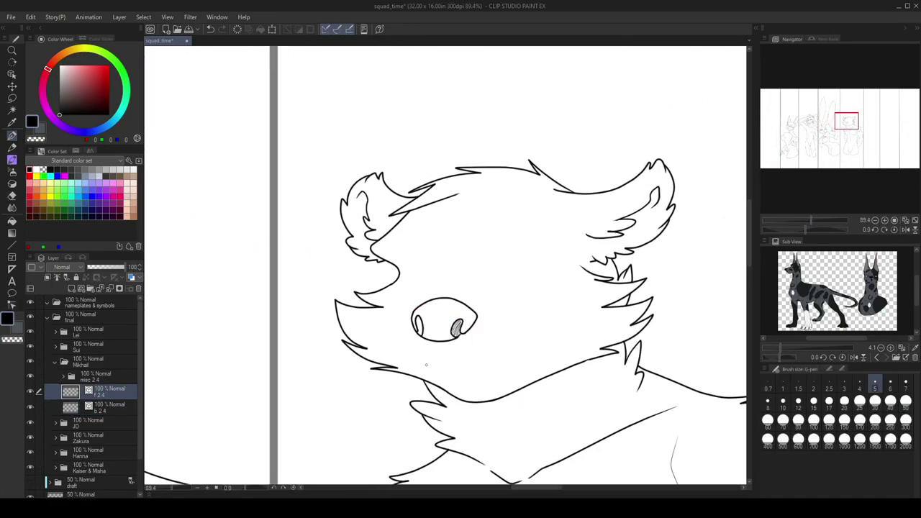
{"action": "left_click_drag", "start_coordinate": [412, 309], "coordinate": [408, 313]}
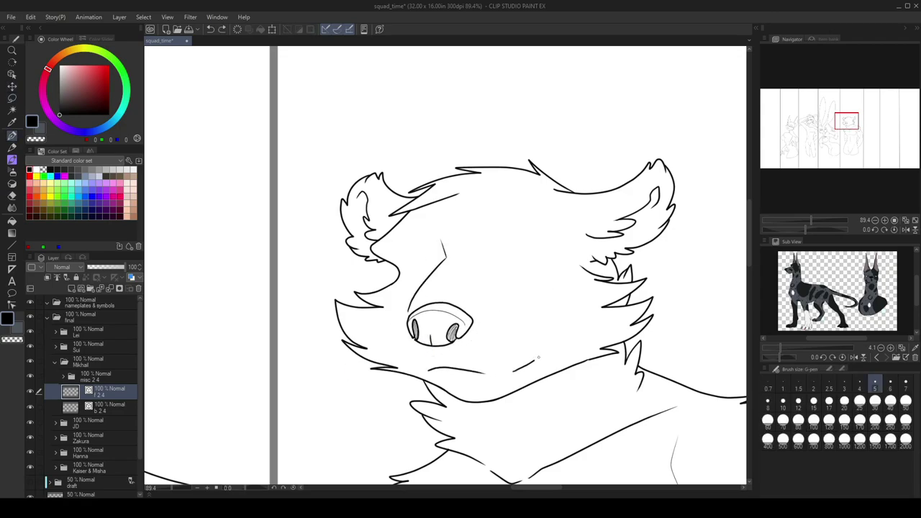
Rework the muzzle and jaw outline on the b 2 4 layer and ink the dark mouth corner on f 2 4.
{"action": "key", "text": "alt+bracketleft"}
{"action": "scroll", "coordinate": [510, 334], "scroll_direction": "up", "scroll_amount": 2}
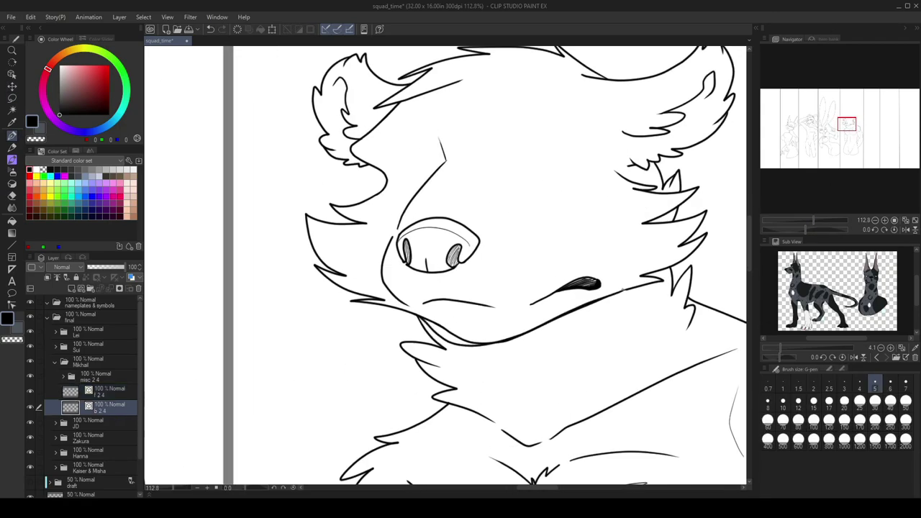
{"action": "key", "text": "alt+bracketright"}
{"action": "left_click_drag", "start_coordinate": [556, 294], "coordinate": [519, 357]}
Ink the narrow near eye with its hatched inner corner, the heavy brow and the creases around them.
{"action": "mouse_move", "coordinate": [499, 272]}
{"action": "left_mouse_down"}
{"action": "mouse_move", "coordinate": [593, 250]}
{"action": "mouse_move", "coordinate": [483, 279]}
{"action": "left_mouse_up"}
{"action": "scroll", "coordinate": [483, 279], "scroll_direction": "up", "scroll_amount": 3}
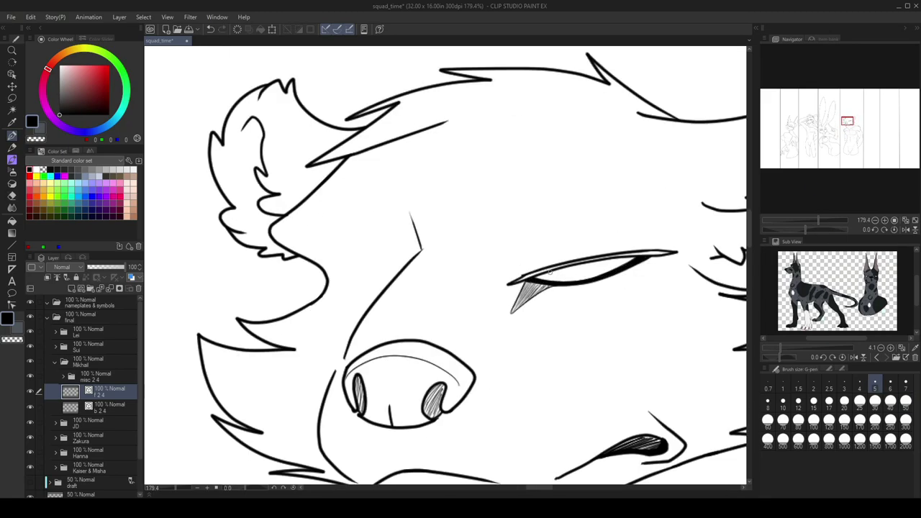
{"action": "scroll", "coordinate": [567, 269], "scroll_direction": "down", "scroll_amount": 5}
{"action": "scroll", "coordinate": [567, 269], "scroll_direction": "up", "scroll_amount": 4}
{"action": "left_click_drag", "start_coordinate": [473, 256], "coordinate": [573, 232]}
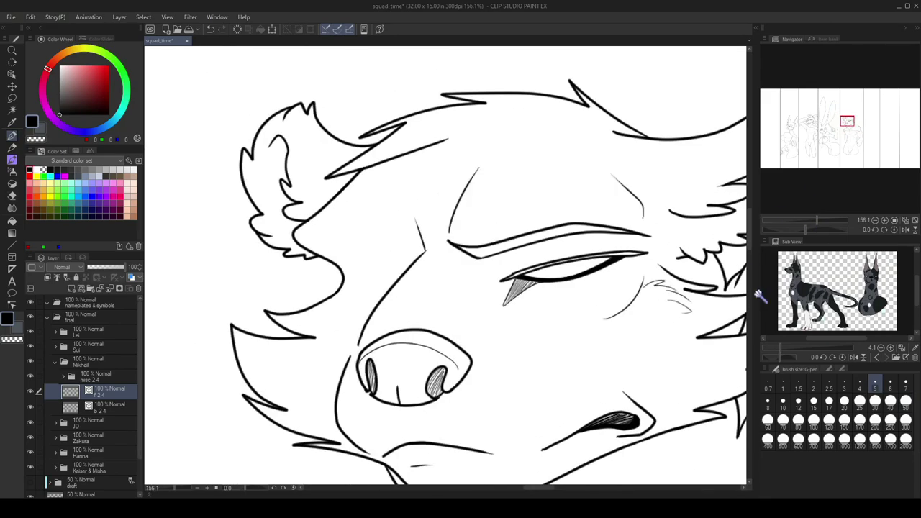
Transform the near eye and brow to adjust how they sit on the face.
{"action": "key", "text": "ctrl+t"}
{"action": "mouse_move", "coordinate": [443, 241]}
{"action": "left_mouse_down"}
{"action": "mouse_move", "coordinate": [666, 216]}
{"action": "mouse_move", "coordinate": [648, 253]}
{"action": "left_mouse_up"}
{"action": "key", "text": "Return"}
{"action": "key", "text": "p"}
Ink the near eye's iris, the far brow and the extra crease lines beside the muzzle and cheek.
{"action": "scroll", "coordinate": [648, 253], "scroll_direction": "down", "scroll_amount": 2}
{"action": "key", "text": "h"}
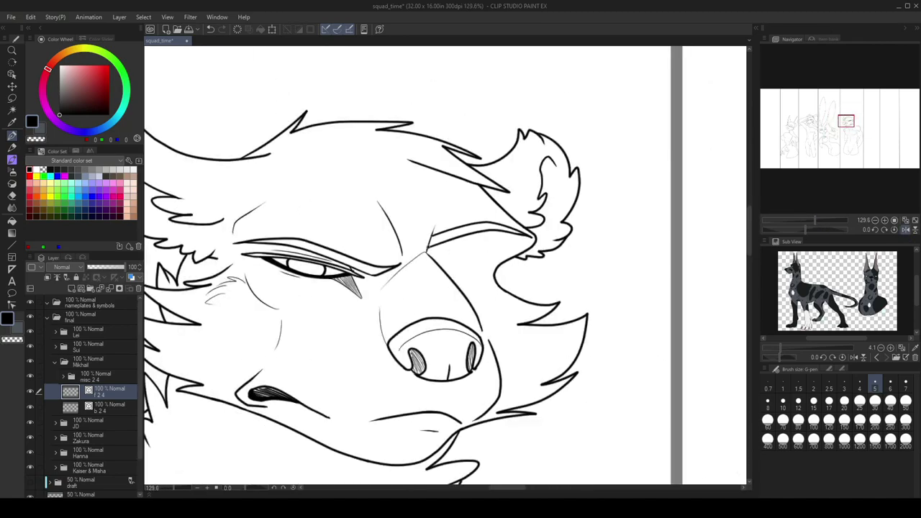
{"action": "key", "text": "h"}
{"action": "left_click_drag", "start_coordinate": [655, 251], "coordinate": [604, 320]}
{"action": "key", "text": "ctrl+d"}
{"action": "scroll", "coordinate": [621, 235], "scroll_direction": "right", "scroll_amount": 1}
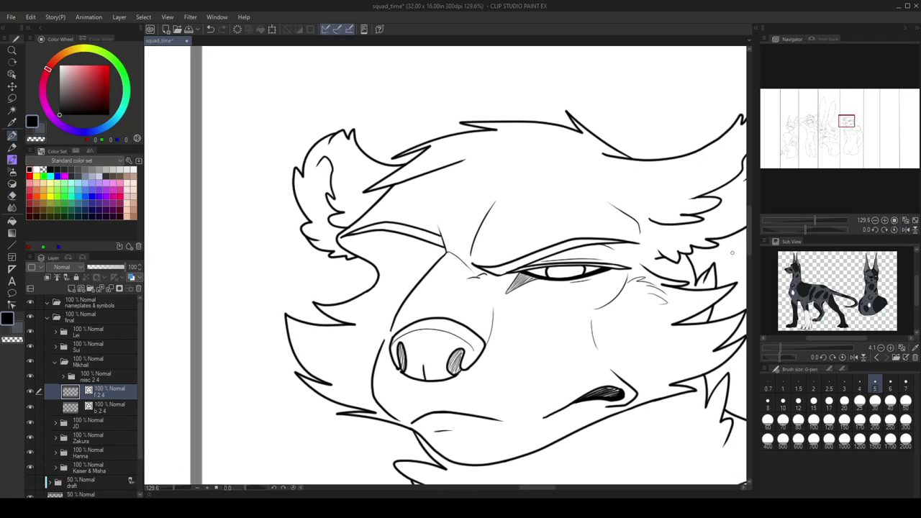
Check the bear-like figure's face in mirrored and normal view, lassoing the muzzle area for a touch-up.
{"action": "key", "text": "h"}
{"action": "key", "text": "h"}
{"action": "left_click_drag", "start_coordinate": [815, 221], "coordinate": [815, 221]}
{"action": "key", "text": "h"}
{"action": "key", "text": "h"}
{"action": "key", "text": "h"}
{"action": "key", "text": "l"}
{"action": "left_click_drag", "start_coordinate": [486, 251], "coordinate": [475, 316]}
{"action": "key", "text": "ctrl+d"}
{"action": "key", "text": "h"}
{"action": "key", "text": "p"}
{"action": "scroll", "coordinate": [579, 260], "scroll_direction": "down", "scroll_amount": 5}
{"action": "scroll", "coordinate": [580, 260], "scroll_direction": "up", "scroll_amount": 6}
{"action": "key", "text": "e"}
{"action": "key", "text": "alt+bracketright"}
{"action": "scroll", "coordinate": [579, 260], "scroll_direction": "down", "scroll_amount": 6}
{"action": "scroll", "coordinate": [596, 260], "scroll_direction": "up", "scroll_amount": 7}
Fill the selected head and neck of the first figure with near-black on Layer 2, beneath the b 2 line art.
{"action": "scroll", "coordinate": [596, 261], "scroll_direction": "down", "scroll_amount": 10}
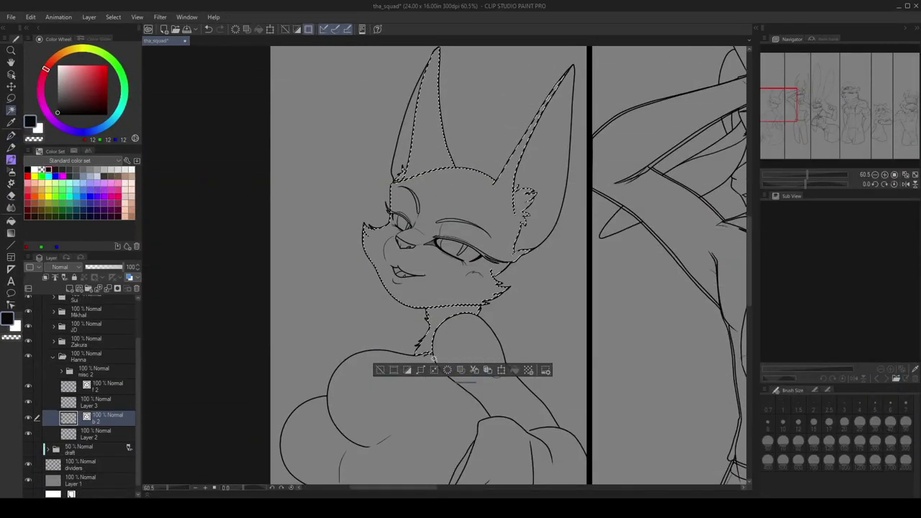
{"action": "scroll", "coordinate": [421, 289], "scroll_direction": "up", "scroll_amount": 5}
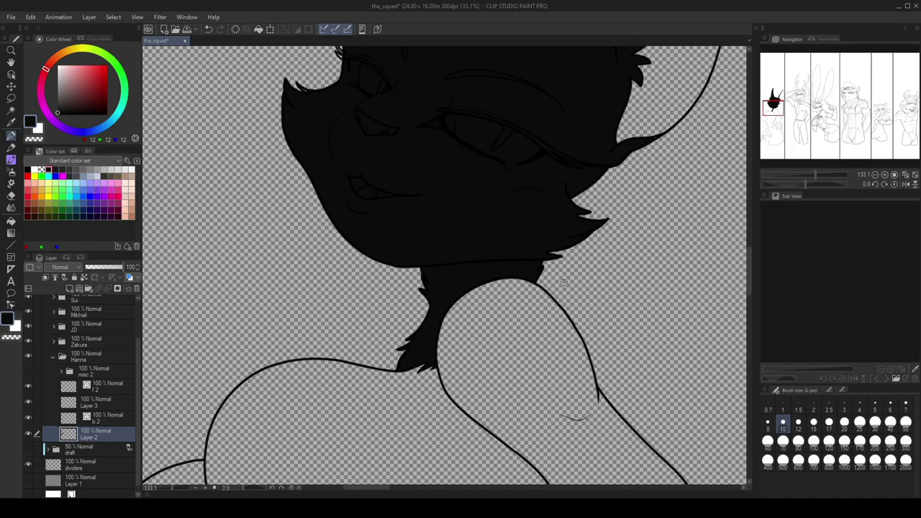
Fill the first figure's body with a pale skin tone on skin base and the inner ears pink on inner ear.
{"action": "scroll", "coordinate": [477, 303], "scroll_direction": "up", "scroll_amount": 2}
{"action": "scroll", "coordinate": [477, 303], "scroll_direction": "down", "scroll_amount": 6}
{"action": "key", "text": "alt+bracketright"}
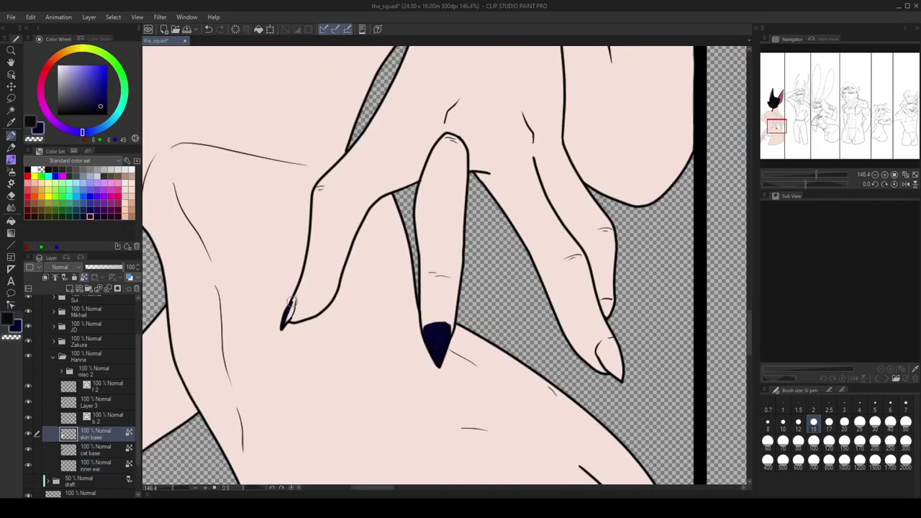
Paint the first figure's pointed fingernails dark navy on the skin base layer.
{"action": "left_click_drag", "start_coordinate": [289, 301], "coordinate": [285, 322]}
{"action": "left_click_drag", "start_coordinate": [461, 288], "coordinate": [293, 273]}
{"action": "left_click_drag", "start_coordinate": [430, 339], "coordinate": [440, 326]}
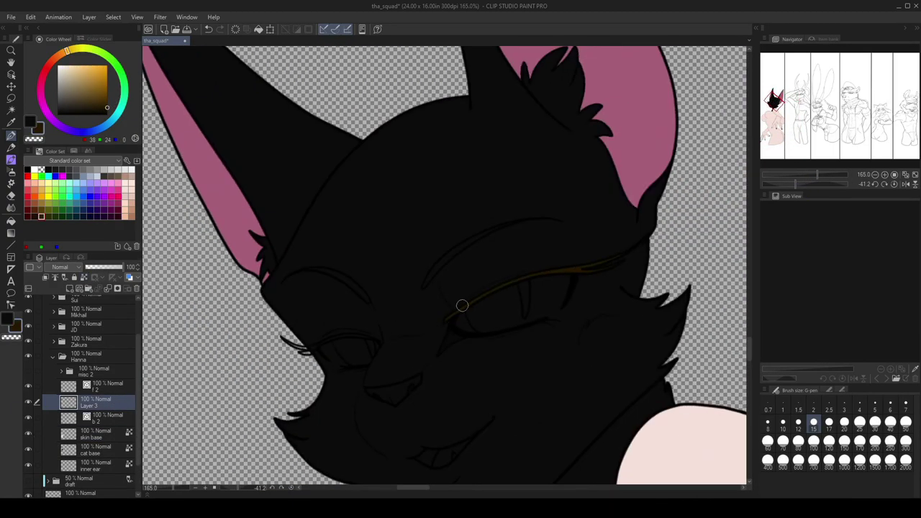
Paint the black cat's upper eyelid rims and brows dark brown on Layer 3.
{"action": "scroll", "coordinate": [462, 306], "scroll_direction": "up", "scroll_amount": 3}
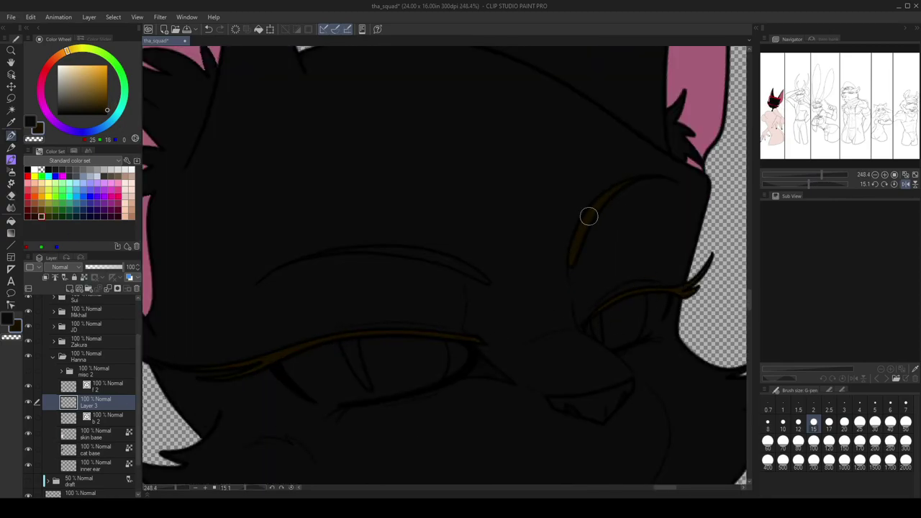
{"action": "left_click_drag", "start_coordinate": [582, 229], "coordinate": [453, 245]}
{"action": "left_click", "coordinate": [894, 184]}
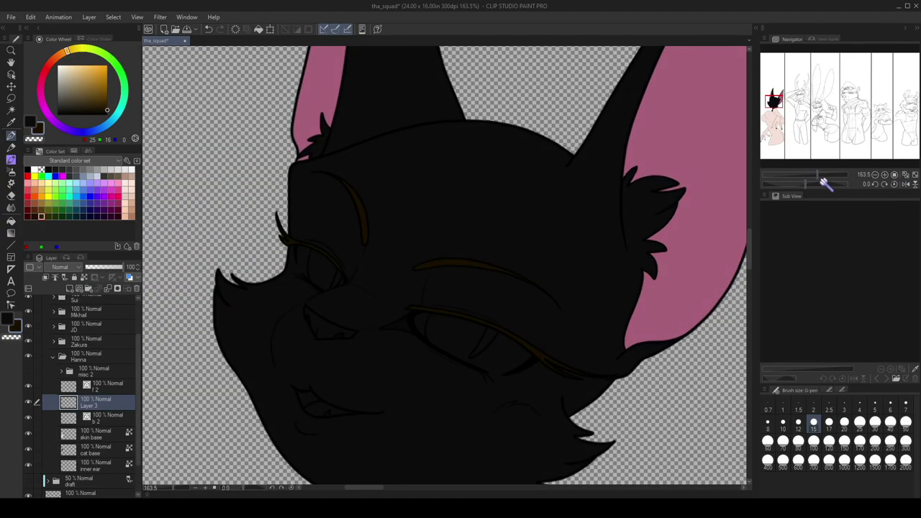
Complete the cat's brown brows, then colour the slit pupils dark green and the nose and inner eye corner pink.
{"action": "left_click", "coordinate": [298, 253], "text": "alt"}
{"action": "scroll", "coordinate": [298, 252], "scroll_direction": "up", "scroll_amount": 1}
{"action": "left_click_drag", "start_coordinate": [381, 268], "coordinate": [414, 282]}
{"action": "mouse_move", "coordinate": [487, 274]}
{"action": "left_mouse_down"}
{"action": "mouse_move", "coordinate": [590, 282]}
{"action": "mouse_move", "coordinate": [319, 324]}
{"action": "mouse_move", "coordinate": [300, 256]}
{"action": "left_mouse_up"}
{"action": "left_click", "coordinate": [319, 324], "text": "alt"}
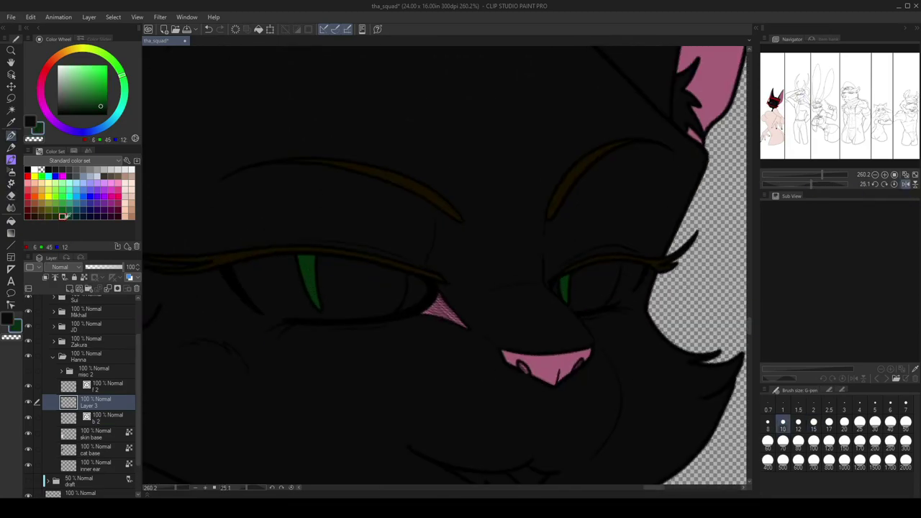
Colour the cat's irises medium green and the outer areas of both eyes pale green.
{"action": "key", "text": "h"}
{"action": "mouse_move", "coordinate": [583, 276]}
{"action": "left_mouse_down"}
{"action": "mouse_move", "coordinate": [563, 319]}
{"action": "mouse_move", "coordinate": [619, 259]}
{"action": "mouse_move", "coordinate": [630, 270]}
{"action": "mouse_move", "coordinate": [547, 310]}
{"action": "left_mouse_up"}
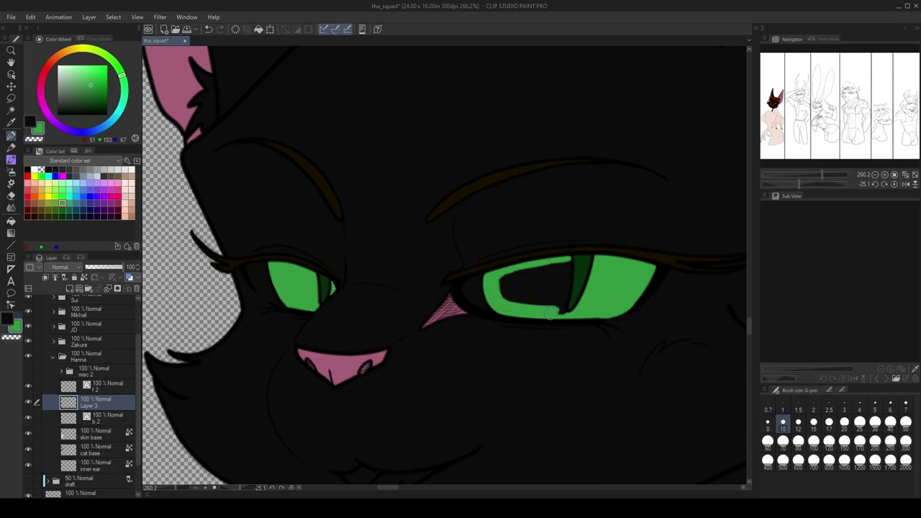
{"action": "key", "text": "ctrl+at"}
{"action": "left_click_drag", "start_coordinate": [607, 189], "coordinate": [619, 213]}
{"action": "key", "text": "h"}
{"action": "scroll", "coordinate": [549, 229], "scroll_direction": "down", "scroll_amount": 3}
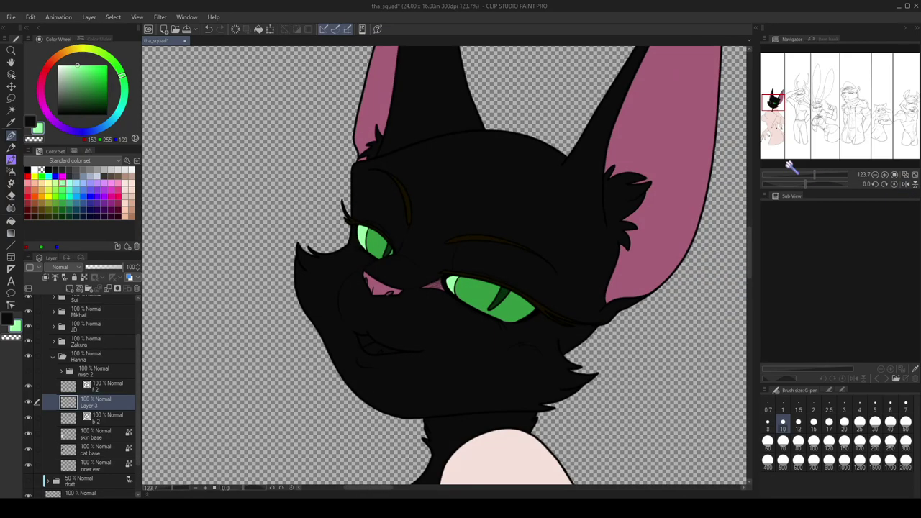
Deepen the slit pupils with very dark green, and colour the mouth interior dark red, the tongue pink and the fang white.
{"action": "scroll", "coordinate": [532, 235], "scroll_direction": "up", "scroll_amount": 3}
{"action": "left_click", "coordinate": [533, 234], "text": "alt"}
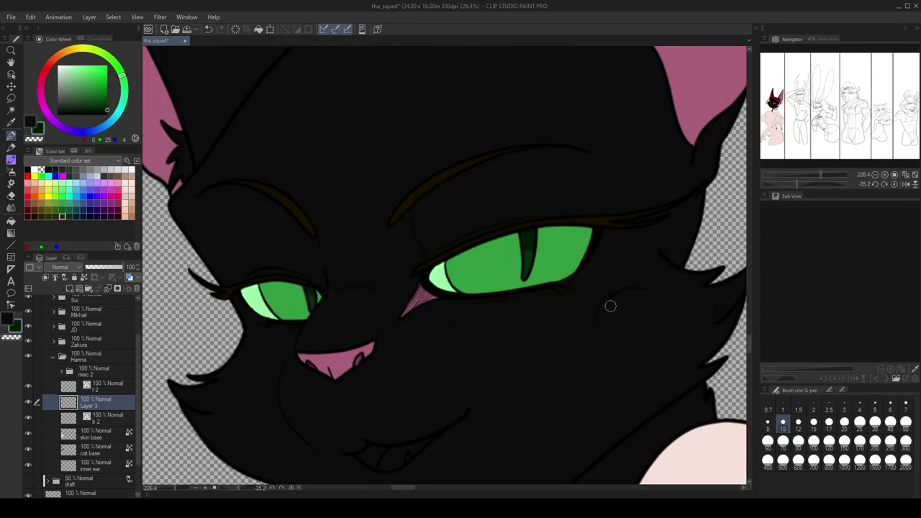
{"action": "key", "text": "ctrl+at"}
{"action": "scroll", "coordinate": [385, 326], "scroll_direction": "up", "scroll_amount": 1}
{"action": "key", "text": "x"}
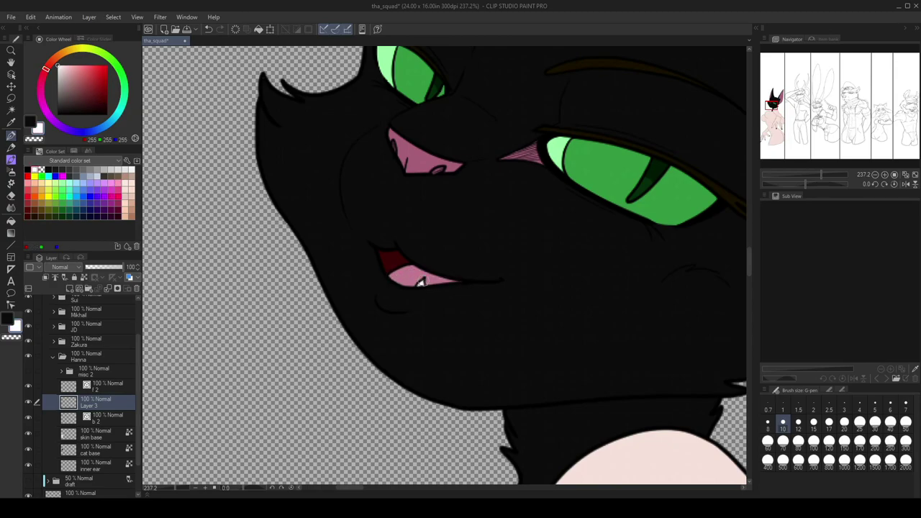
{"action": "left_click", "coordinate": [90, 196]}
{"action": "scroll", "coordinate": [422, 280], "scroll_direction": "down", "scroll_amount": 2}
{"action": "left_click_drag", "start_coordinate": [392, 306], "coordinate": [553, 216]}
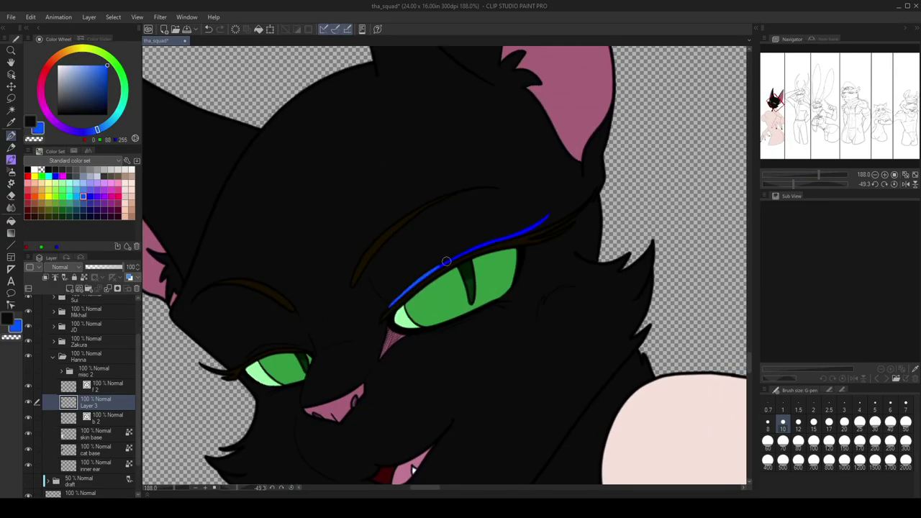
{"action": "key", "text": "ctrl+z"}
Draw curling orange eyeliner flourishes along the cat's eyelids and down the near cheek on Layer 3.
{"action": "left_click", "coordinate": [76, 195]}
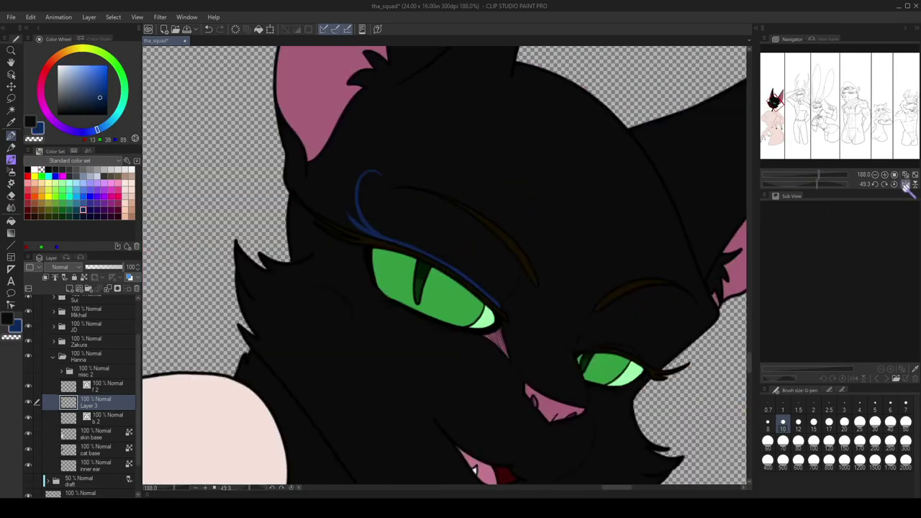
{"action": "left_click_drag", "start_coordinate": [795, 184], "coordinate": [818, 179]}
{"action": "scroll", "coordinate": [444, 267], "scroll_direction": "down", "scroll_amount": 5}
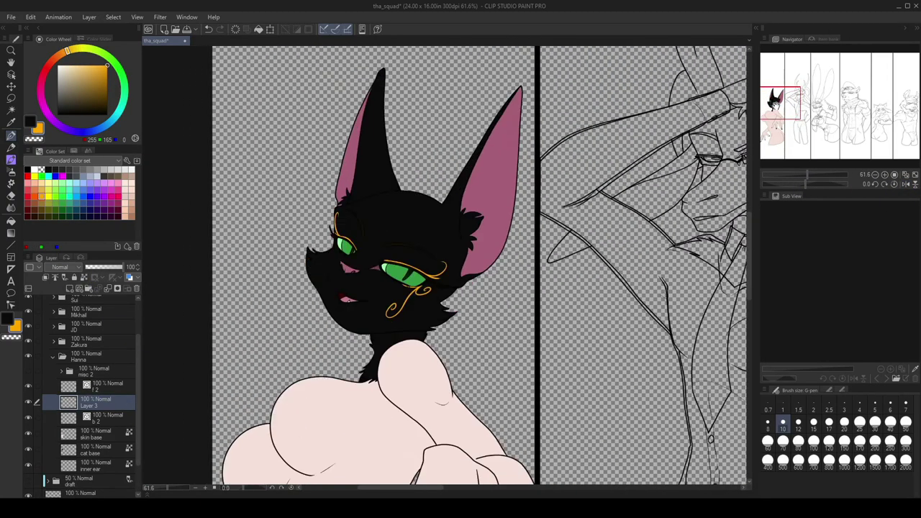
Select the first figure's fingernails on the skin base layer, recolour them orange and clear the selection.
{"action": "key", "text": "w"}
{"action": "key", "text": "alt+Delete"}
{"action": "key", "text": "ctrl+d"}
{"action": "scroll", "coordinate": [270, 325], "scroll_direction": "down", "scroll_amount": 3}
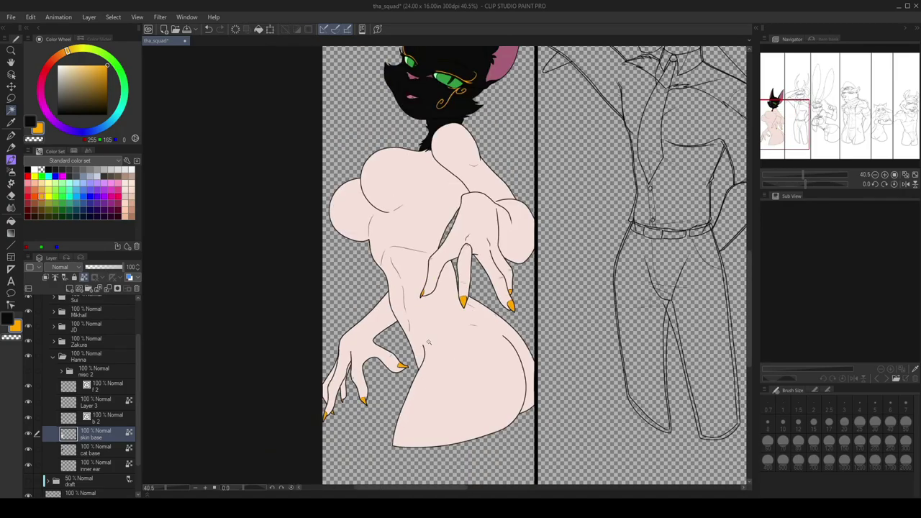
{"action": "key", "text": "p"}
{"action": "scroll", "coordinate": [394, 143], "scroll_direction": "up", "scroll_amount": 10}
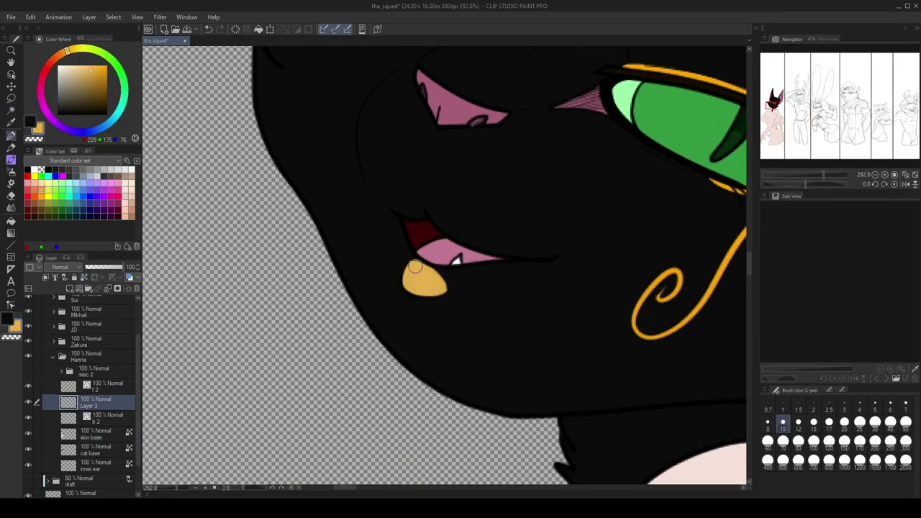
{"action": "key", "text": "ctrl+z"}
{"action": "scroll", "coordinate": [395, 283], "scroll_direction": "up", "scroll_amount": 1}
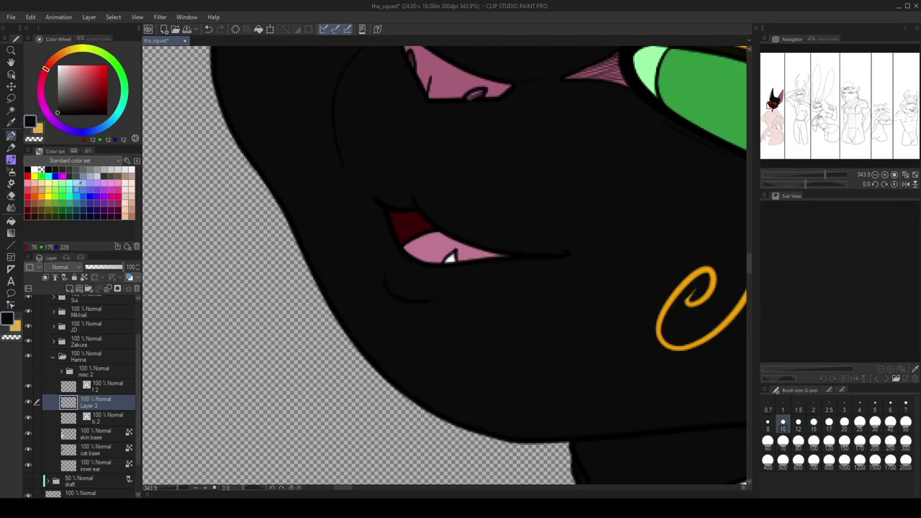
Shade the cat's near eyelid with a dark blue-grey sheen using the Soft brush at a reduced size.
{"action": "key", "text": "b"}
{"action": "scroll", "coordinate": [424, 266], "scroll_direction": "down", "scroll_amount": 5}
{"action": "scroll", "coordinate": [423, 267], "scroll_direction": "up", "scroll_amount": 6}
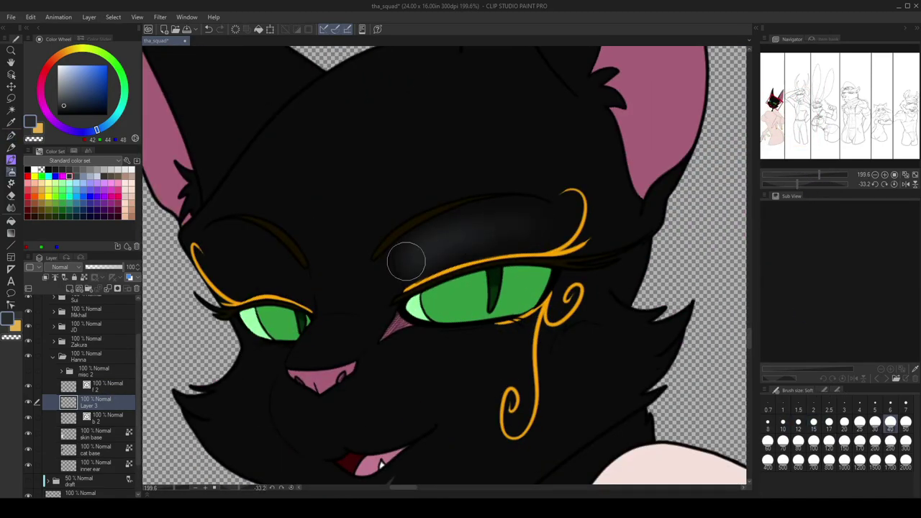
{"action": "scroll", "coordinate": [452, 233], "scroll_direction": "down", "scroll_amount": 1}
{"action": "key", "text": "bracketleft"}
{"action": "key", "text": "bracketleft"}
{"action": "key", "text": "bracketleft"}
{"action": "left_click_drag", "start_coordinate": [558, 219], "coordinate": [566, 244]}
Paint a small dark blue-grey highlight beneath the cat's lower lip with the Soft brush and tidy it with the Hard eraser.
{"action": "scroll", "coordinate": [528, 264], "scroll_direction": "down", "scroll_amount": 3}
{"action": "scroll", "coordinate": [437, 309], "scroll_direction": "up", "scroll_amount": 3}
{"action": "scroll", "coordinate": [437, 309], "scroll_direction": "down", "scroll_amount": 3}
{"action": "scroll", "coordinate": [482, 386], "scroll_direction": "up", "scroll_amount": 4}
{"action": "key", "text": "bracketleft"}
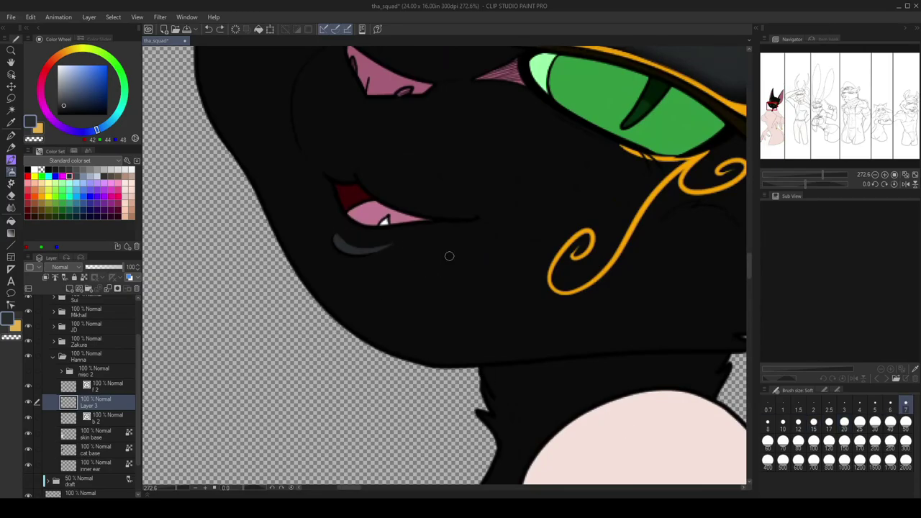
{"action": "key", "text": "e"}
{"action": "scroll", "coordinate": [345, 236], "scroll_direction": "down", "scroll_amount": 6}
{"action": "scroll", "coordinate": [432, 266], "scroll_direction": "down", "scroll_amount": 3}
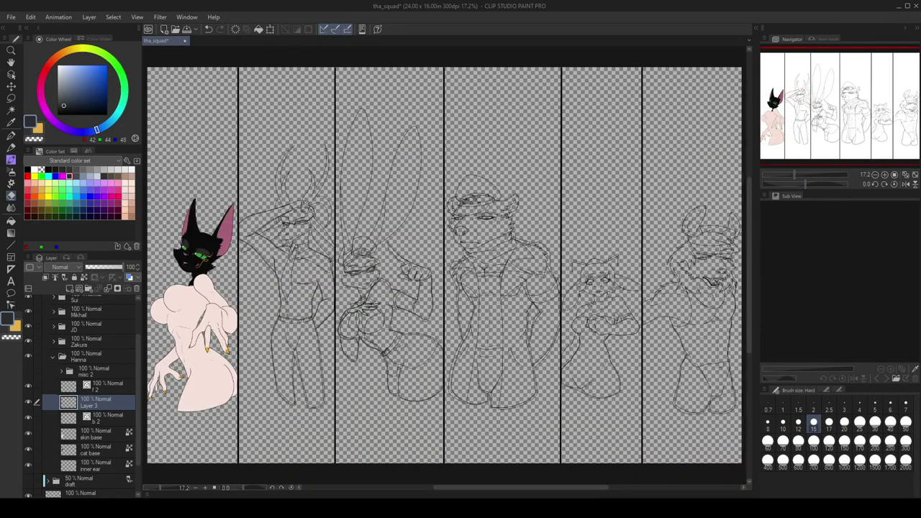
Select the goat figure's head, ears and neck from the b 2 2 line art and fill them light grey on Layer 6.
{"action": "scroll", "coordinate": [432, 266], "scroll_direction": "up", "scroll_amount": 4}
{"action": "scroll", "coordinate": [432, 266], "scroll_direction": "down", "scroll_amount": 4}
{"action": "scroll", "coordinate": [503, 108], "scroll_direction": "up", "scroll_amount": 3}
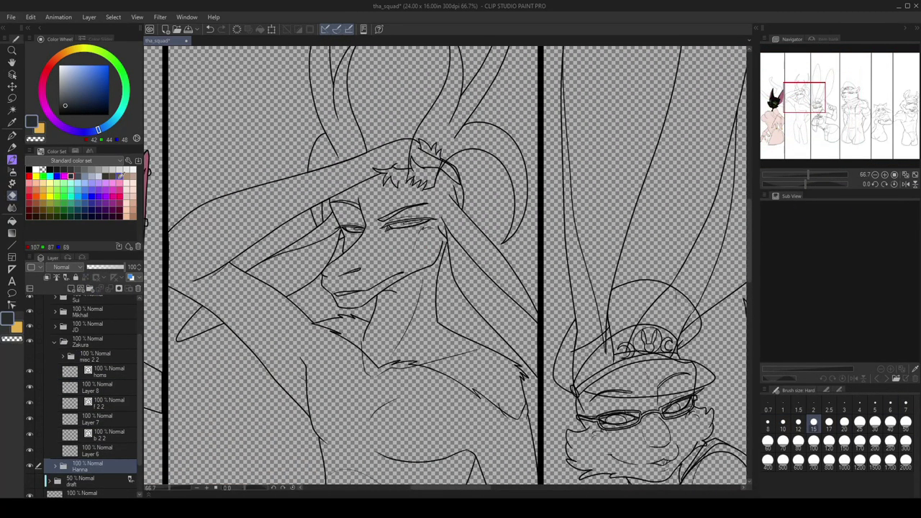
{"action": "left_click", "coordinate": [90, 431]}
{"action": "key", "text": "w"}
{"action": "left_click", "coordinate": [540, 320]}
{"action": "key", "text": "p"}
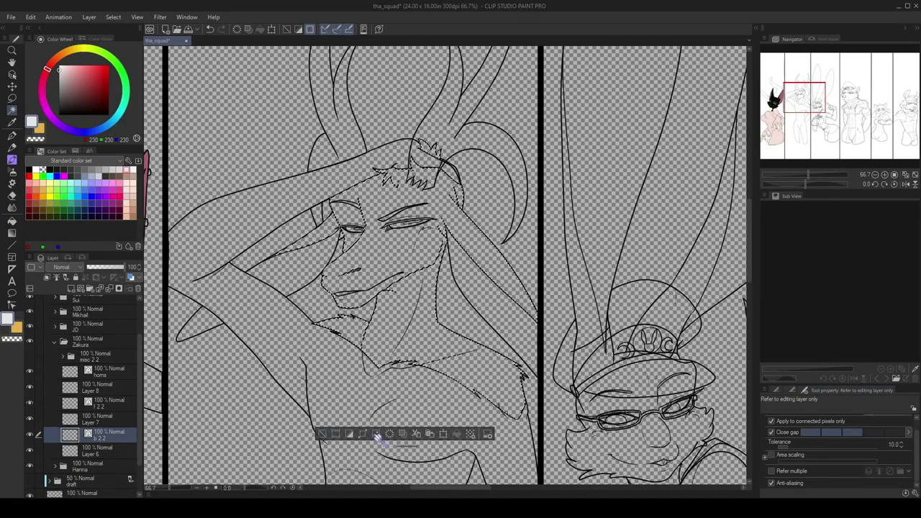
{"action": "key", "text": "alt+Delete"}
{"action": "scroll", "coordinate": [403, 230], "scroll_direction": "up", "scroll_amount": 4}
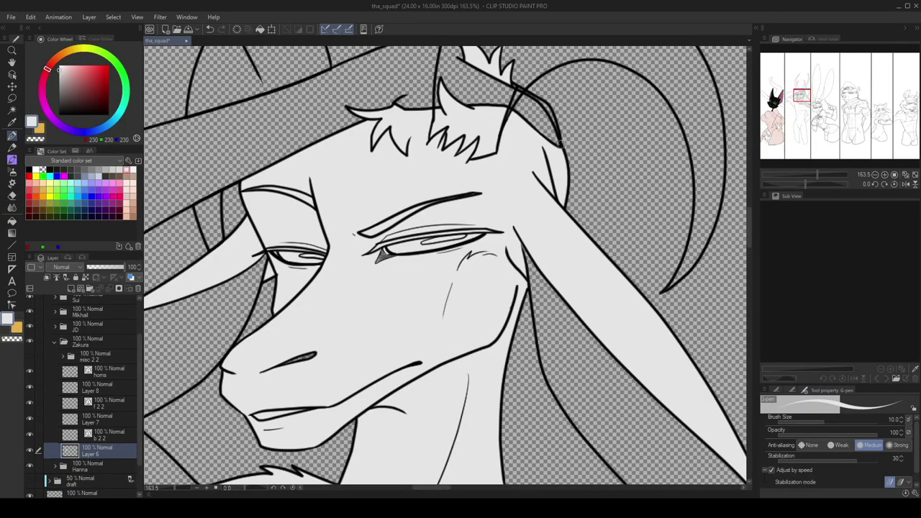
{"action": "left_click_drag", "start_coordinate": [446, 288], "coordinate": [310, 122]}
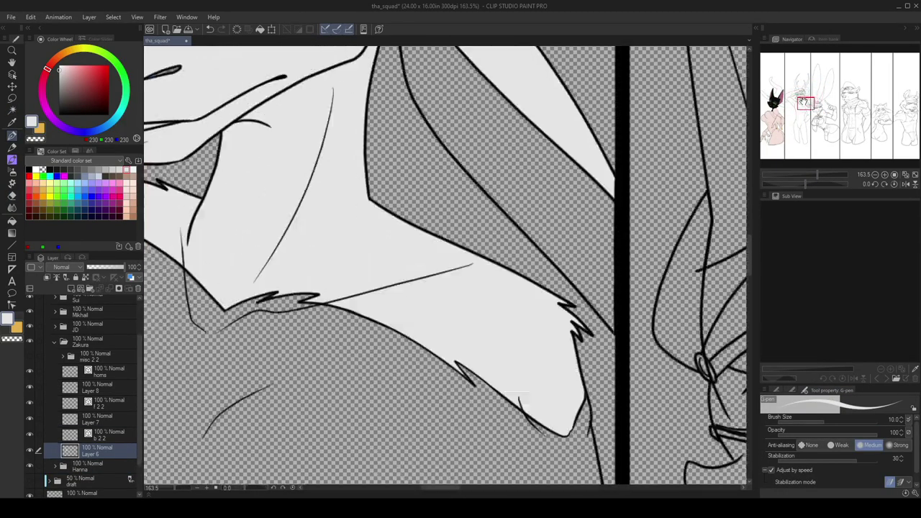
Rename the goat's light grey fill layer as goat base and add a new layer named skin base above it.
{"action": "scroll", "coordinate": [446, 266], "scroll_direction": "down", "scroll_amount": 3}
{"action": "double_click", "coordinate": [97, 416]}
{"action": "type", "text": "goat base"}
{"action": "key", "text": "Return"}
{"action": "key", "text": "ctrl+shift+n"}
{"action": "double_click", "coordinate": [100, 411]}
{"action": "type", "text": "skin base"}
{"action": "key", "text": "Return"}
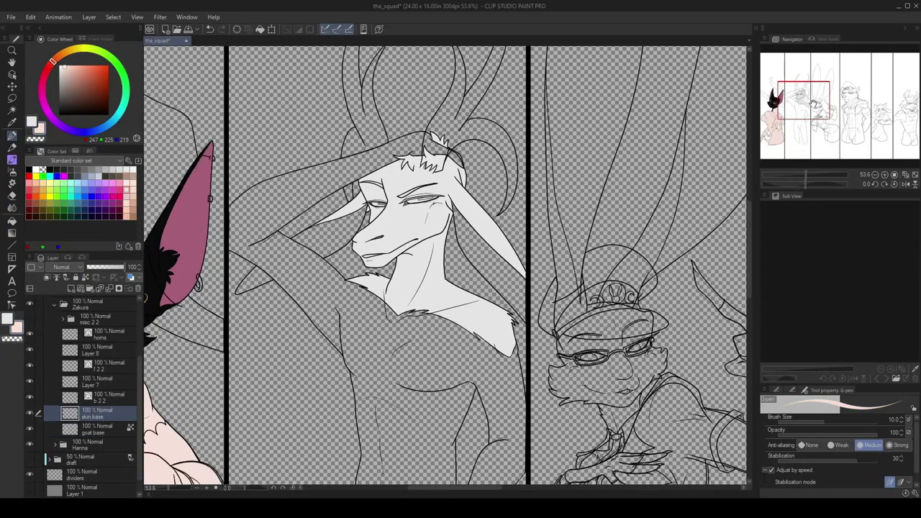
Fill the goat figure's arms and body on skin base with the pale skin tone sampled from the first figure.
{"action": "left_click_drag", "start_coordinate": [431, 288], "coordinate": [576, 216]}
{"action": "left_click", "coordinate": [180, 215], "text": "alt"}
{"action": "scroll", "coordinate": [402, 288], "scroll_direction": "up", "scroll_amount": 4}
{"action": "left_click", "coordinate": [402, 324]}
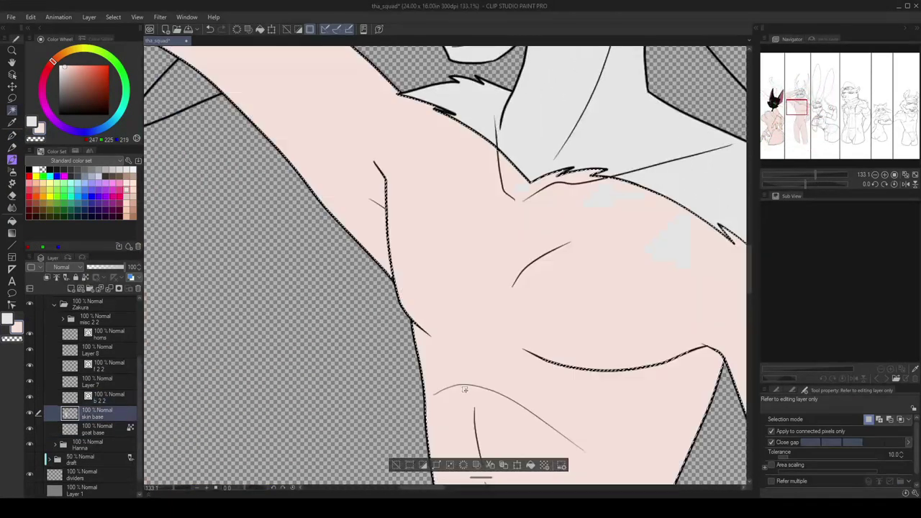
{"action": "mouse_move", "coordinate": [803, 105]}
{"action": "left_mouse_down"}
{"action": "mouse_move", "coordinate": [798, 79]}
{"action": "mouse_move", "coordinate": [802, 122]}
{"action": "left_mouse_up"}
{"action": "scroll", "coordinate": [446, 267], "scroll_direction": "down", "scroll_amount": 3}
{"action": "scroll", "coordinate": [374, 180], "scroll_direction": "up", "scroll_amount": 3}
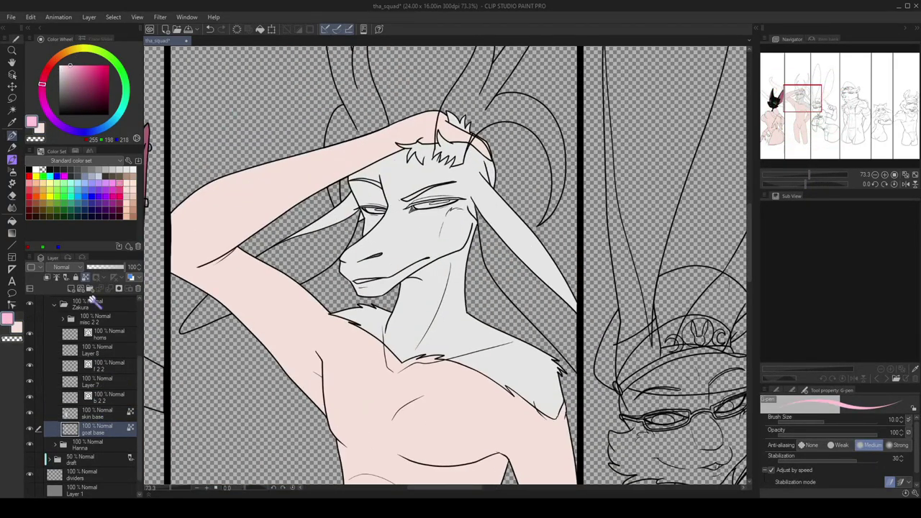
Add a new layer beneath goat base and fill the goat's inner ears with pale pink.
{"action": "key", "text": "ctrl+shift+n"}
{"action": "key", "text": "w"}
{"action": "left_click", "coordinate": [446, 288]}
{"action": "left_click", "coordinate": [428, 386]}
{"action": "key", "text": "ctrl+d"}
{"action": "key", "text": "p"}
{"action": "scroll", "coordinate": [328, 159], "scroll_direction": "up", "scroll_amount": 3}
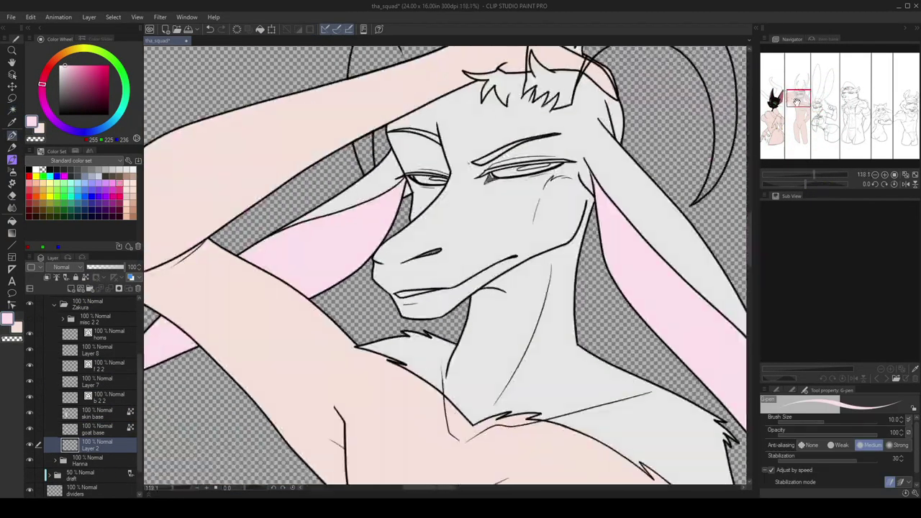
Rename the pink ear layer as inner ear and make goat base the active layer.
{"action": "left_click", "coordinate": [115, 424]}
{"action": "scroll", "coordinate": [418, 302], "scroll_direction": "up", "scroll_amount": 3}
{"action": "key", "text": "x"}
{"action": "scroll", "coordinate": [463, 273], "scroll_direction": "down", "scroll_amount": 3}
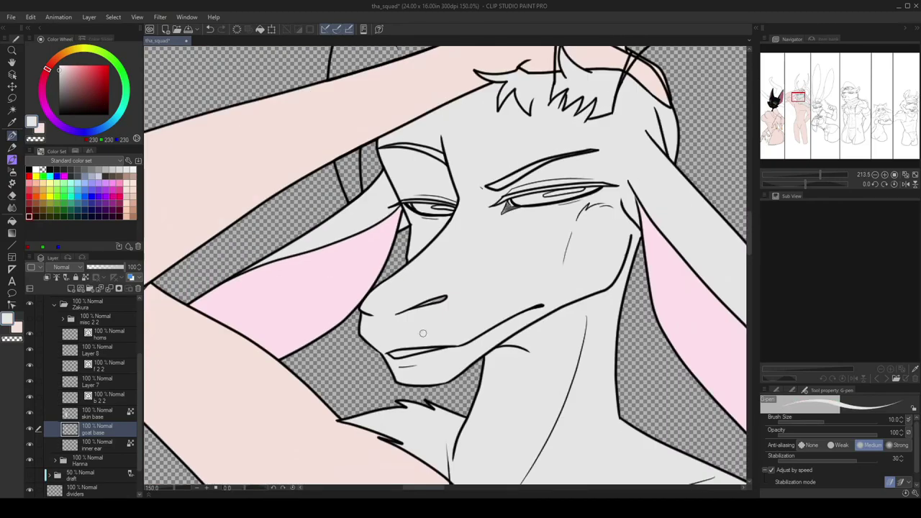
Paint the goat's brows very dark brown and the irises orange with dark pupils on Layer 7.
{"action": "left_click", "coordinate": [418, 325], "text": "ctrl+shift"}
{"action": "scroll", "coordinate": [418, 325], "scroll_direction": "up", "scroll_amount": 3}
{"action": "left_click", "coordinate": [35, 216]}
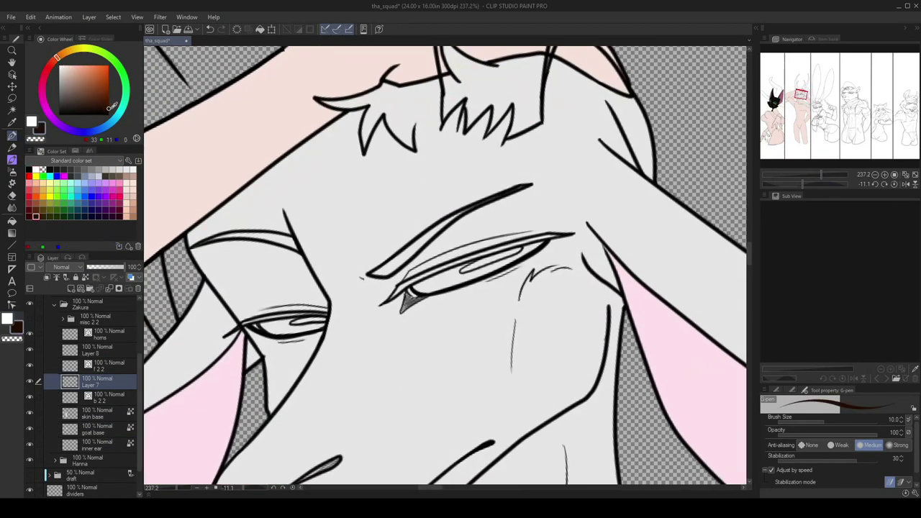
{"action": "left_click_drag", "start_coordinate": [525, 185], "coordinate": [373, 272]}
{"action": "key", "text": "minus"}
{"action": "left_click_drag", "start_coordinate": [582, 144], "coordinate": [650, 117]}
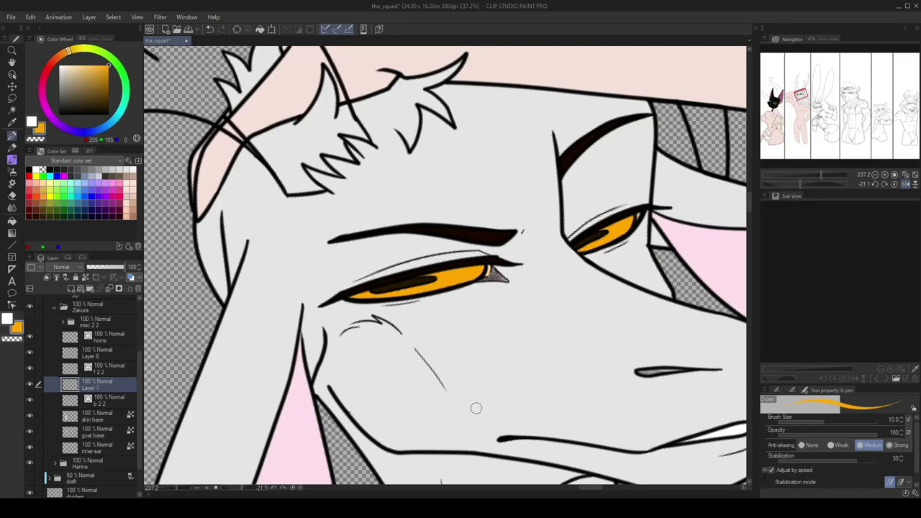
Lighten the goat's muzzle with soft near-white shading on the goat base layer.
{"action": "key", "text": "ctrl+at"}
{"action": "left_click", "coordinate": [514, 312], "text": "alt"}
{"action": "left_click", "coordinate": [418, 343], "text": "ctrl+shift"}
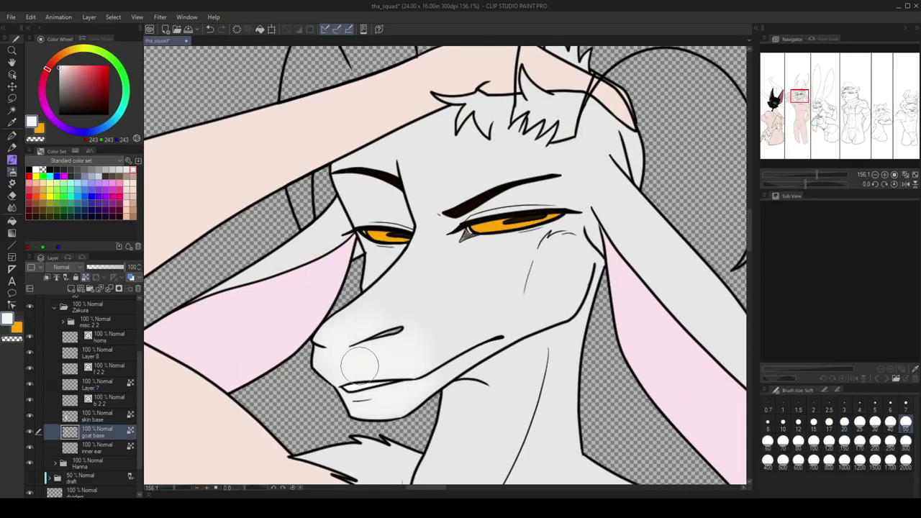
Paint mid-grey eyeshadow around the goat's eyes on goat base and soften it with the Blur tool.
{"action": "scroll", "coordinate": [419, 343], "scroll_direction": "up", "scroll_amount": 2}
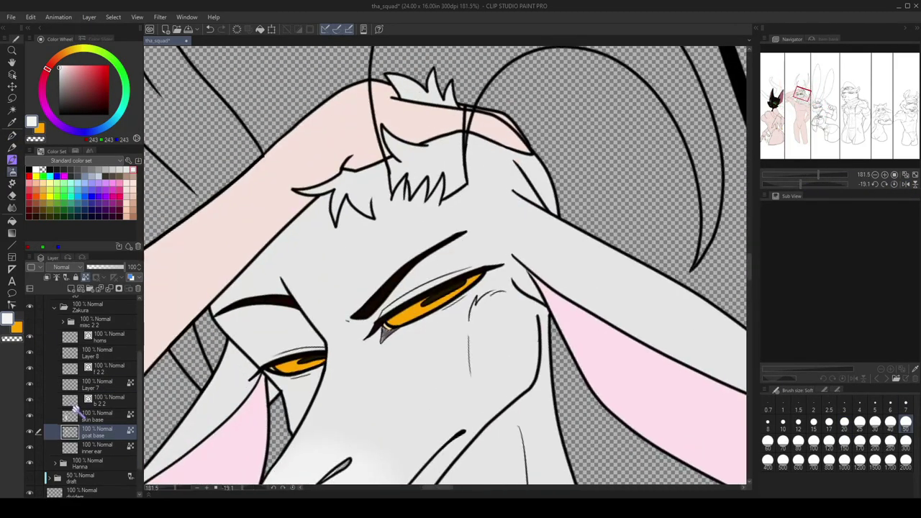
{"action": "key", "text": "p"}
{"action": "left_click", "coordinate": [485, 276], "text": "alt"}
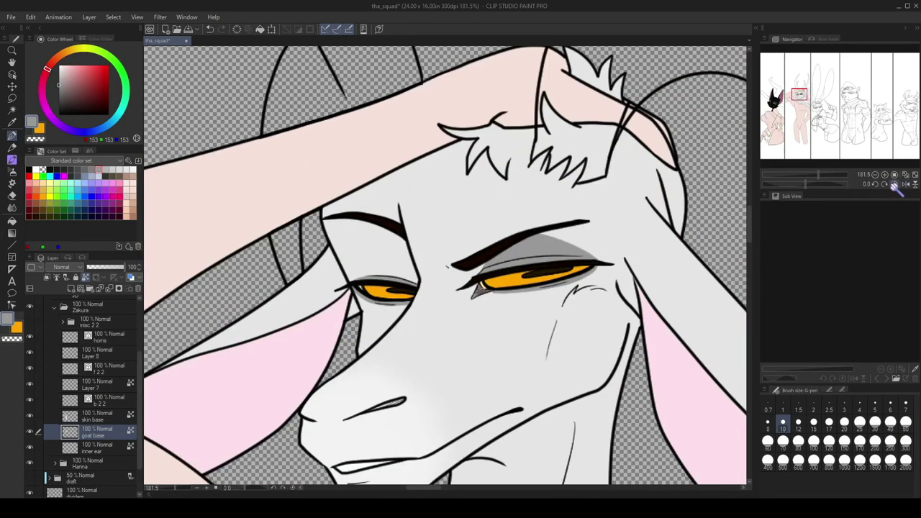
{"action": "left_click_drag", "start_coordinate": [818, 174], "coordinate": [813, 179]}
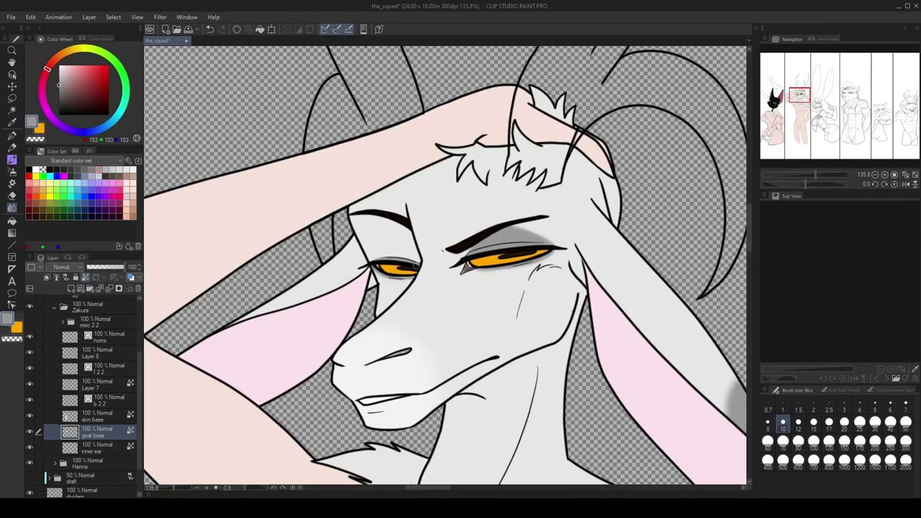
{"action": "key", "text": "ctrl+minus"}
{"action": "key", "text": "j"}
Fill the goat's horns dark grey on Layer 8 and draw curved, slightly darker ridge lines across them.
{"action": "left_click", "coordinate": [97, 352]}
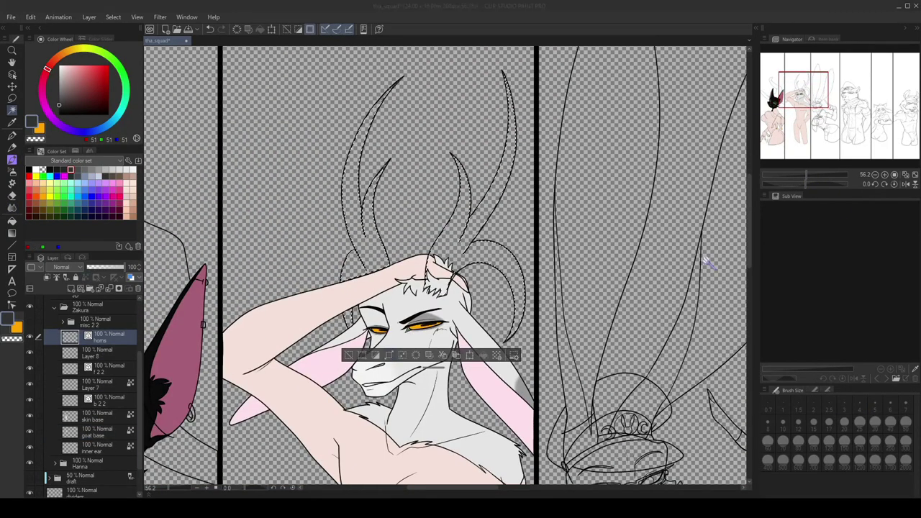
{"action": "scroll", "coordinate": [361, 115], "scroll_direction": "up", "scroll_amount": 5}
{"action": "key", "text": "p"}
{"action": "scroll", "coordinate": [659, 129], "scroll_direction": "down", "scroll_amount": 2}
{"action": "scroll", "coordinate": [523, 214], "scroll_direction": "up", "scroll_amount": 2}
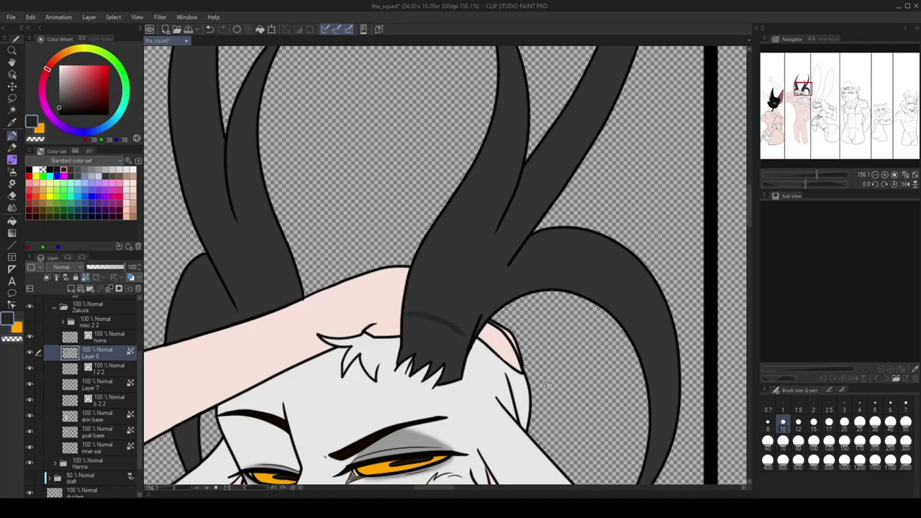
{"action": "left_click_drag", "start_coordinate": [548, 381], "coordinate": [384, 302]}
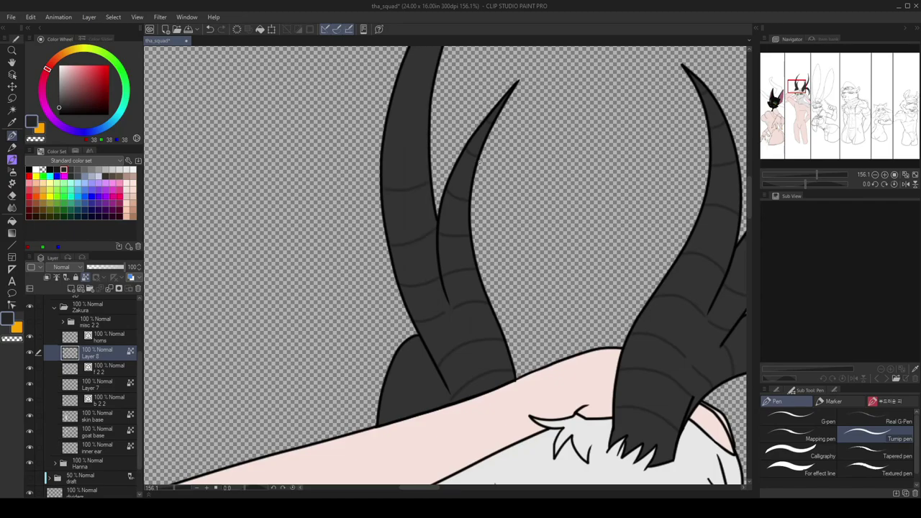
Fill the rabbit's head, neck and ears white on rabbit base and the inside of the ears pink on inner ear.
{"action": "scroll", "coordinate": [808, 110], "scroll_direction": "down", "scroll_amount": 5}
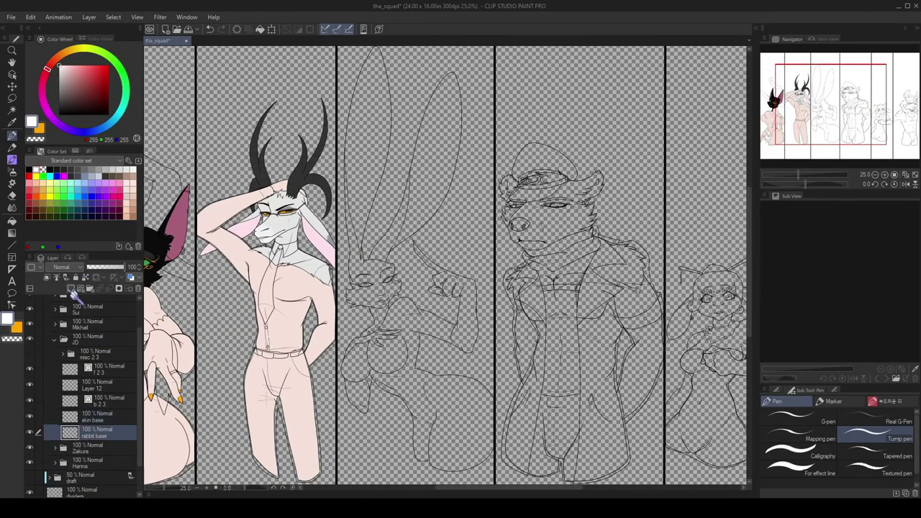
{"action": "left_click", "coordinate": [100, 430]}
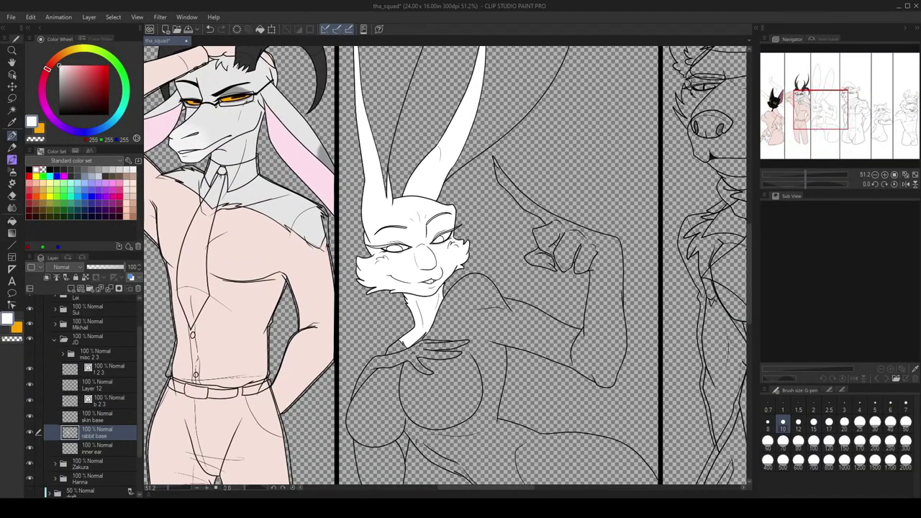
{"action": "left_click", "coordinate": [100, 447]}
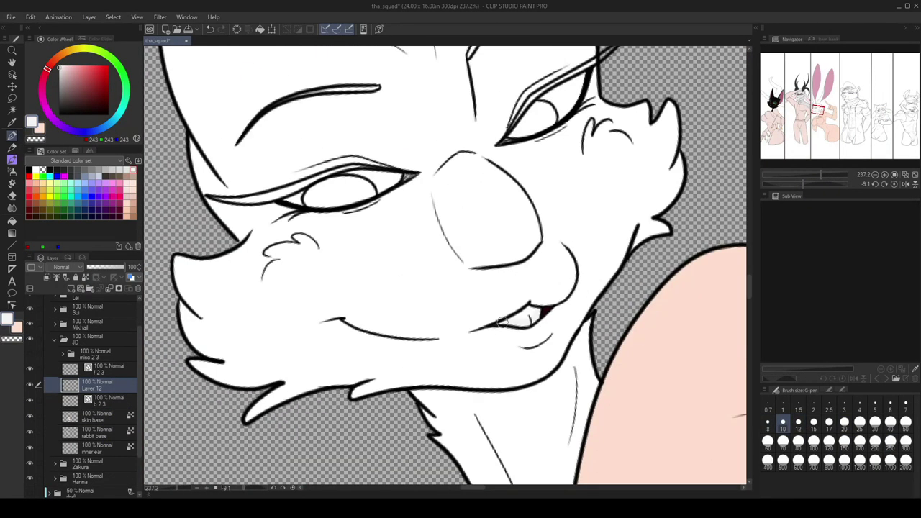
Paint the rabbit's eyebrows and upper lash lines very dark brown on Layer 12.
{"action": "left_click", "coordinate": [540, 312], "text": "alt"}
{"action": "scroll", "coordinate": [540, 311], "scroll_direction": "up", "scroll_amount": 3}
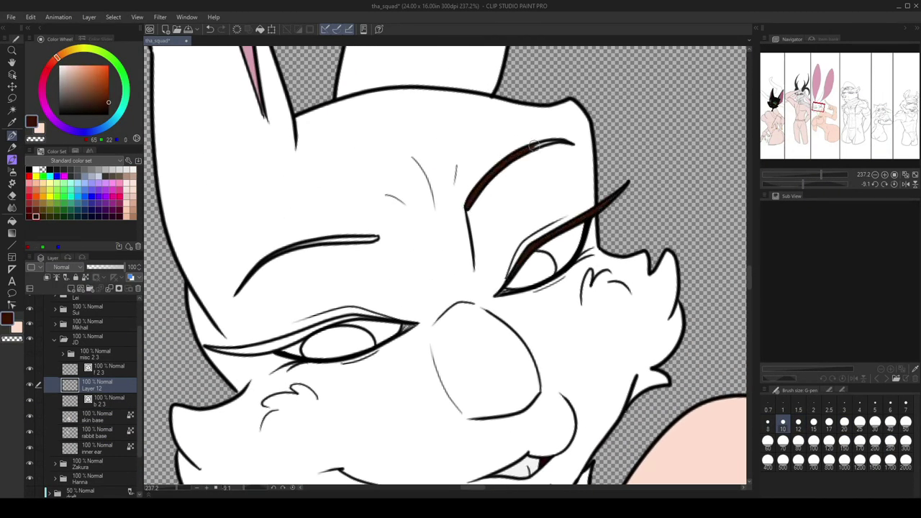
{"action": "key", "text": "bracketleft"}
{"action": "key", "text": "bracketleft"}
{"action": "key", "text": "bracketleft"}
{"action": "key", "text": "bracketleft"}
{"action": "key", "text": "h"}
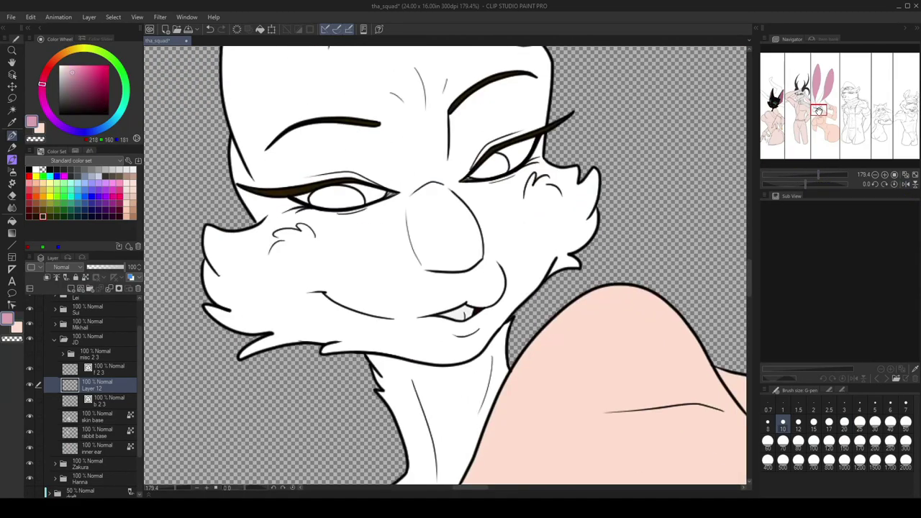
Tint the rabbit's nose edge dusky pink on rabbit base, with pink eyeshadow and a soft pink lower lip on Layer 12.
{"action": "left_click_drag", "start_coordinate": [431, 268], "coordinate": [503, 259]}
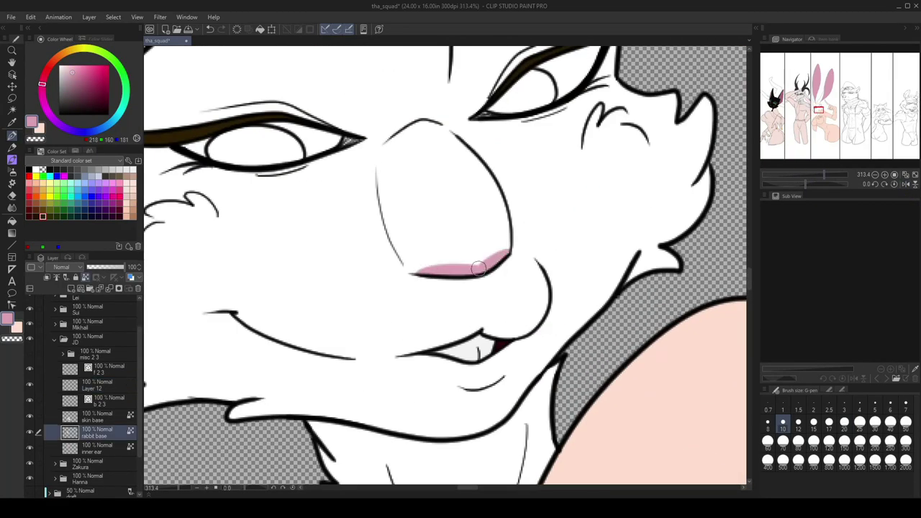
{"action": "left_click", "coordinate": [93, 385]}
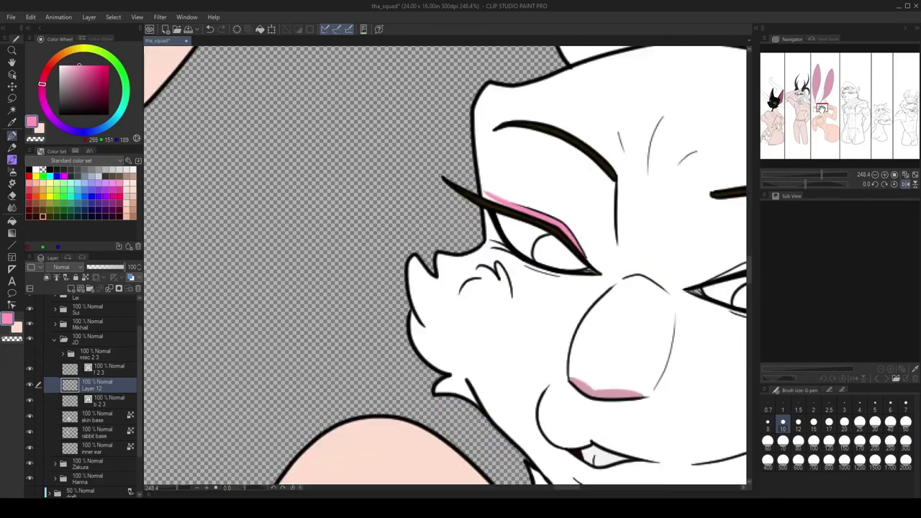
{"action": "left_click_drag", "start_coordinate": [478, 282], "coordinate": [563, 255]}
{"action": "key", "text": "b"}
{"action": "left_click_drag", "start_coordinate": [471, 317], "coordinate": [493, 325]}
{"action": "mouse_move", "coordinate": [504, 205]}
{"action": "left_mouse_down"}
{"action": "mouse_move", "coordinate": [533, 230]}
{"action": "mouse_move", "coordinate": [486, 246]}
{"action": "mouse_move", "coordinate": [475, 268]}
{"action": "left_mouse_up"}
Colour the rabbit's eyes on Layer 12 with red irises, light red eye whites and very dark red pupils.
{"action": "left_click", "coordinate": [905, 184]}
{"action": "key", "text": "h"}
{"action": "scroll", "coordinate": [492, 353], "scroll_direction": "up", "scroll_amount": 2}
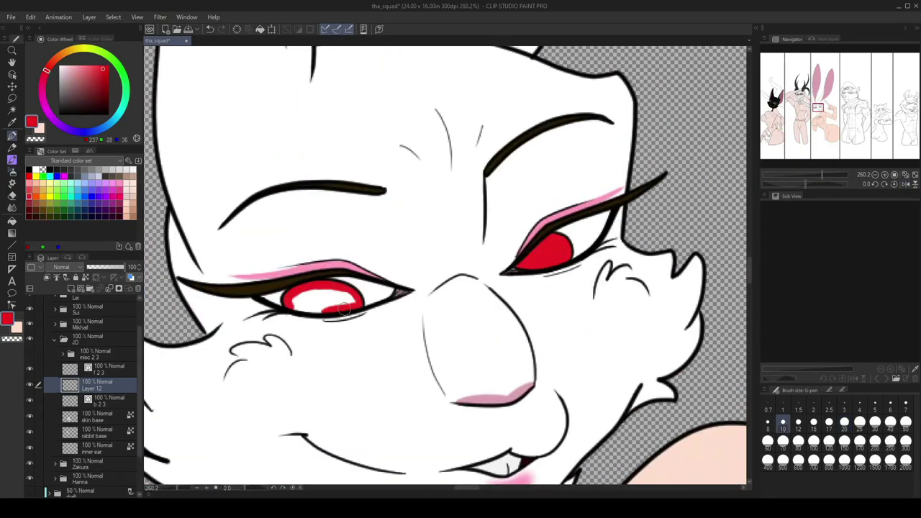
{"action": "left_click", "coordinate": [905, 184]}
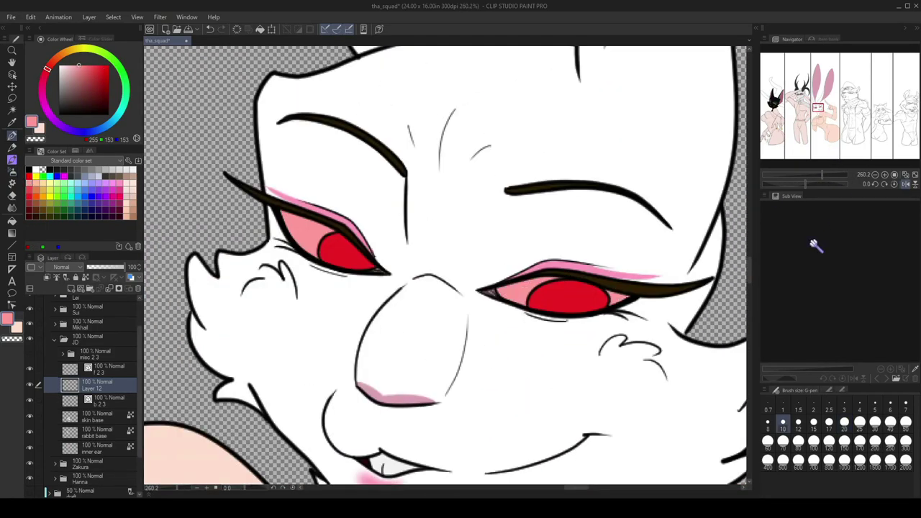
{"action": "scroll", "coordinate": [830, 95], "scroll_direction": "down", "scroll_amount": 2}
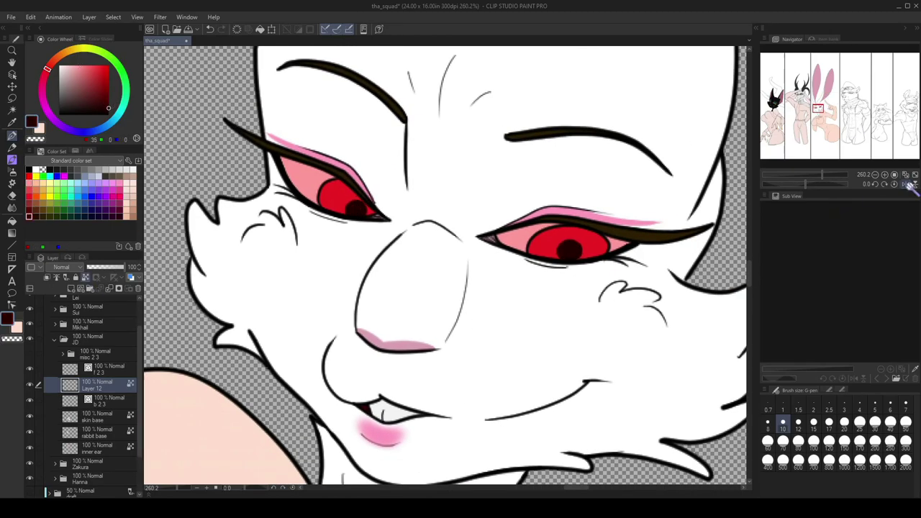
{"action": "key", "text": "h"}
{"action": "scroll", "coordinate": [374, 312], "scroll_direction": "up", "scroll_amount": 2}
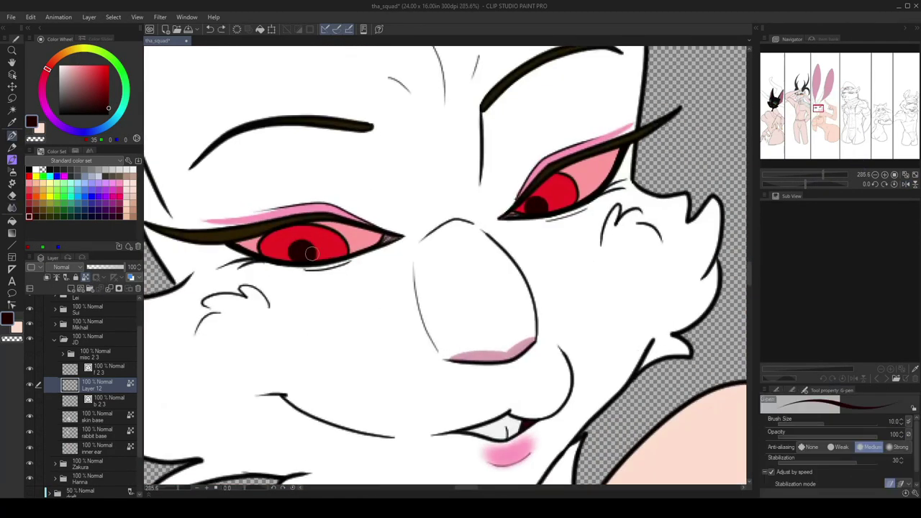
{"action": "key", "text": "b"}
{"action": "scroll", "coordinate": [302, 248], "scroll_direction": "down", "scroll_amount": 10}
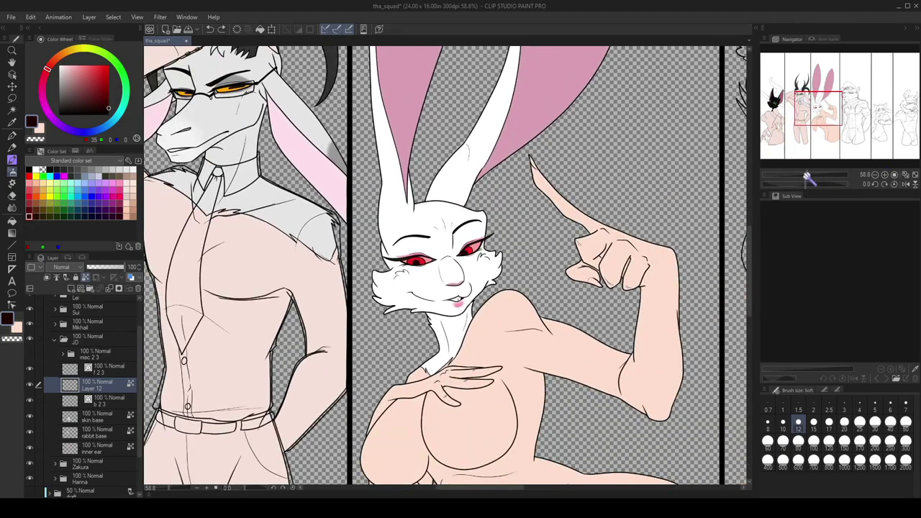
Make bear base the active layer in the bear's group and start the near-white fill on one ear.
{"action": "left_click", "coordinate": [53, 339]}
{"action": "left_click", "coordinate": [54, 324]}
{"action": "left_click", "coordinate": [100, 455]}
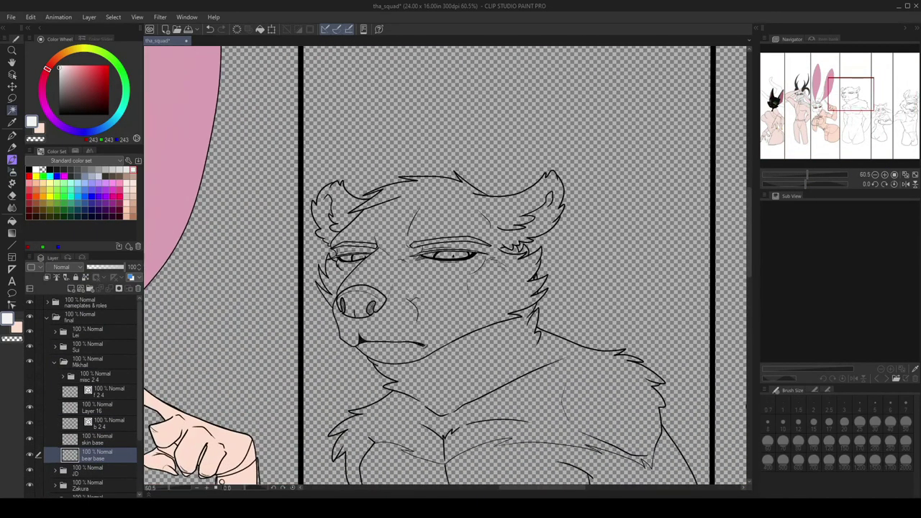
{"action": "key", "text": "ctrl+minus"}
{"action": "key", "text": "ctrl+minus"}
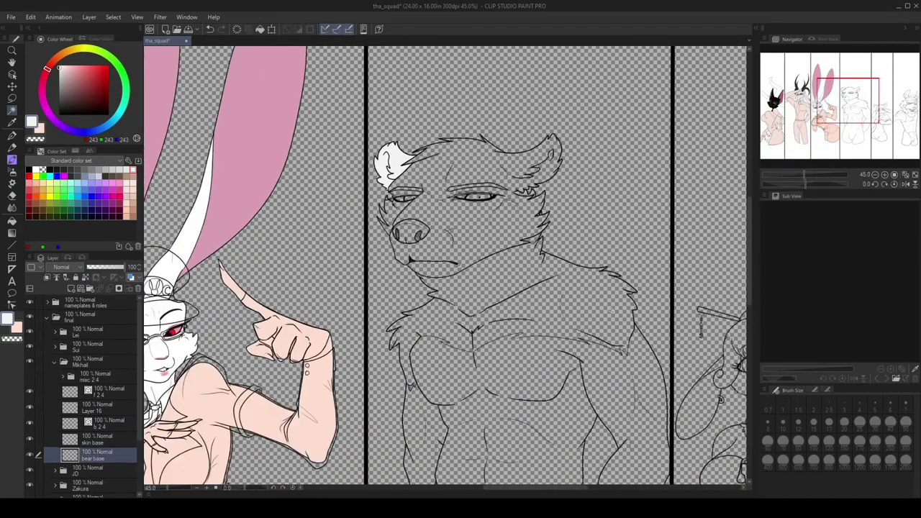
Select the bear's bare torso, arms and legs and fill them pale pinkish beige on skin base.
{"action": "left_click", "coordinate": [237, 360], "text": "alt"}
{"action": "key", "text": "ctrl+plus"}
{"action": "left_click", "coordinate": [101, 437]}
{"action": "left_click", "coordinate": [471, 207]}
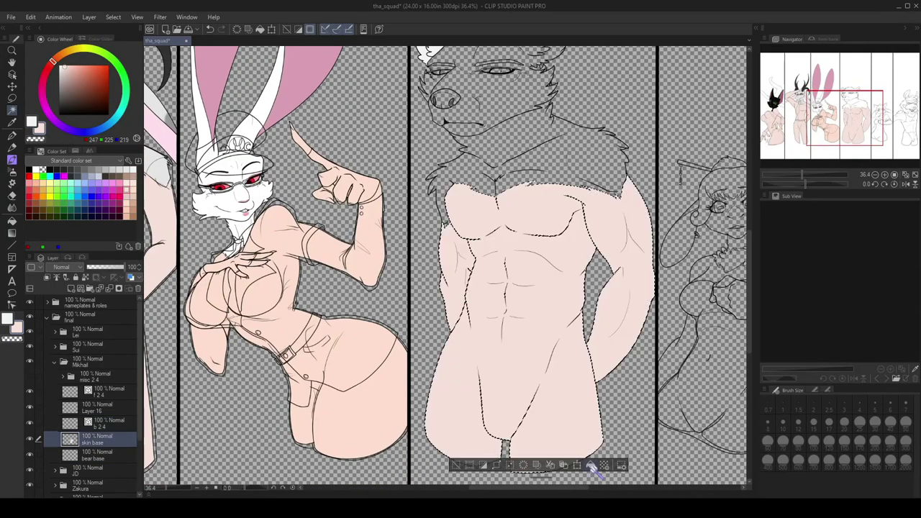
{"action": "key", "text": "ctrl+plus"}
{"action": "key", "text": "ctrl+plus"}
{"action": "key", "text": "ctrl+plus"}
Fill the bear's head, neck and chest fur near-white on bear base, covering leftover gaps with the G-pen at size 15.
{"action": "left_click", "coordinate": [101, 420]}
{"action": "left_click", "coordinate": [101, 389]}
{"action": "key", "text": "ctrl+minus"}
{"action": "left_click", "coordinate": [100, 453]}
{"action": "left_click", "coordinate": [813, 422]}
{"action": "key", "text": "ctrl+plus"}
{"action": "scroll", "coordinate": [379, 277], "scroll_direction": "left", "scroll_amount": 5}
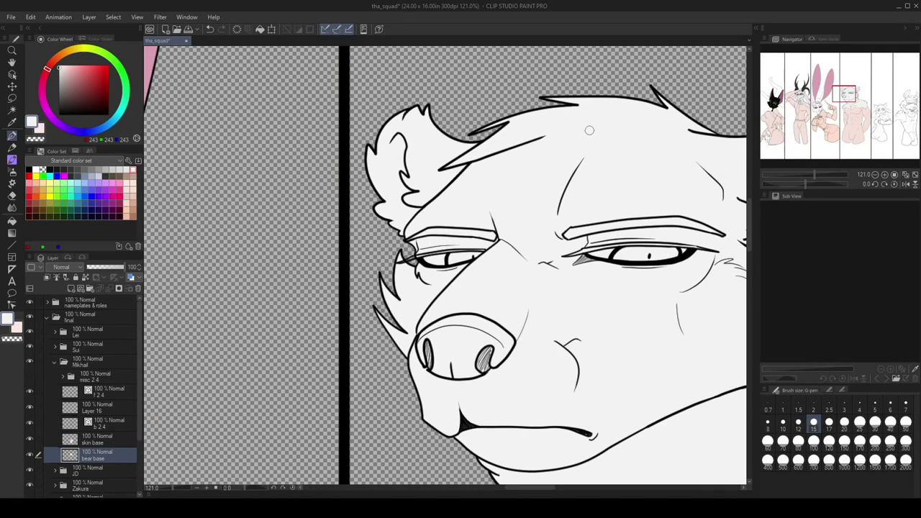
{"action": "scroll", "coordinate": [608, 103], "scroll_direction": "down", "scroll_amount": 10}
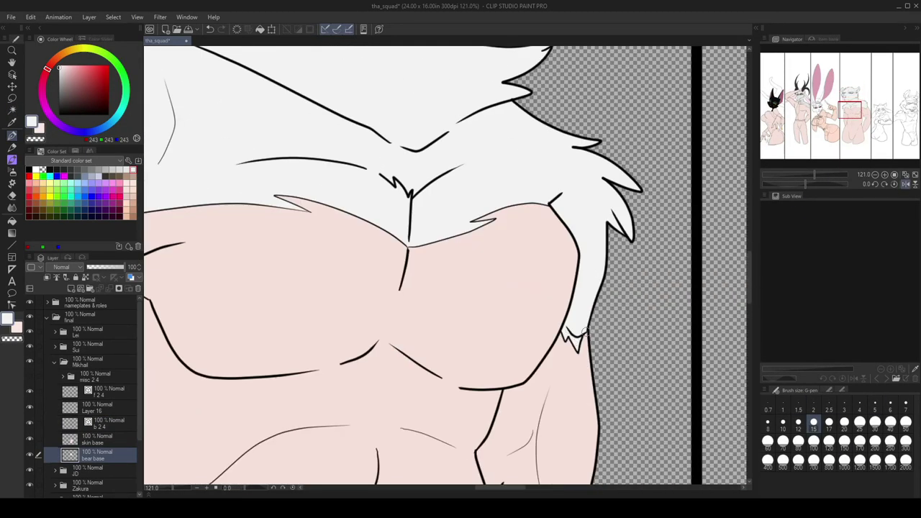
Clean up the bear's skin base fill along the fur edges with the hard eraser.
{"action": "left_click", "coordinate": [101, 439]}
{"action": "scroll", "coordinate": [446, 266], "scroll_direction": "left", "scroll_amount": 5}
{"action": "scroll", "coordinate": [446, 266], "scroll_direction": "down", "scroll_amount": 5}
{"action": "scroll", "coordinate": [446, 266], "scroll_direction": "up", "scroll_amount": 5}
{"action": "key", "text": "e"}
{"action": "left_click_drag", "start_coordinate": [815, 175], "coordinate": [806, 180]}
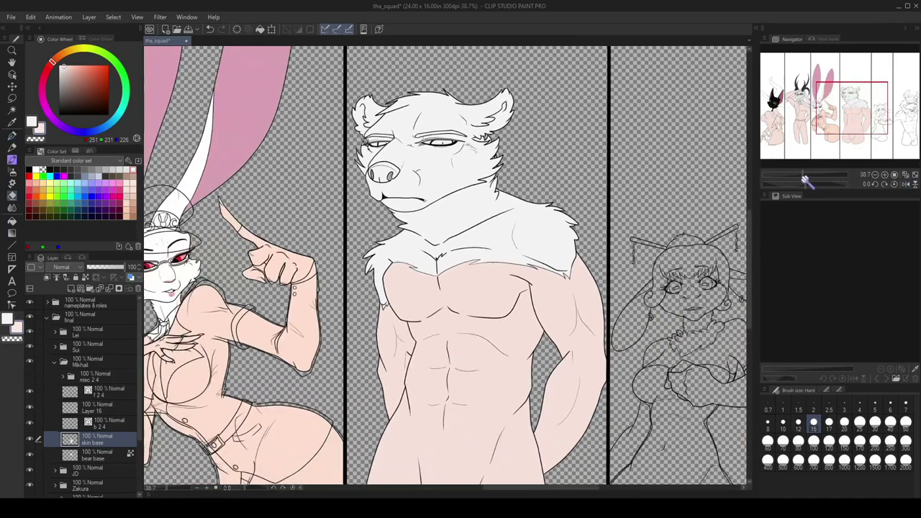
Paint pale blue-grey markings on the bear's muzzle and forehead tuft on bear base and soften their edges.
{"action": "scroll", "coordinate": [448, 208], "scroll_direction": "up", "scroll_amount": 5}
{"action": "key", "text": "alt+bracketleft"}
{"action": "scroll", "coordinate": [447, 209], "scroll_direction": "down", "scroll_amount": 4}
{"action": "scroll", "coordinate": [447, 208], "scroll_direction": "up", "scroll_amount": 4}
{"action": "key", "text": "p"}
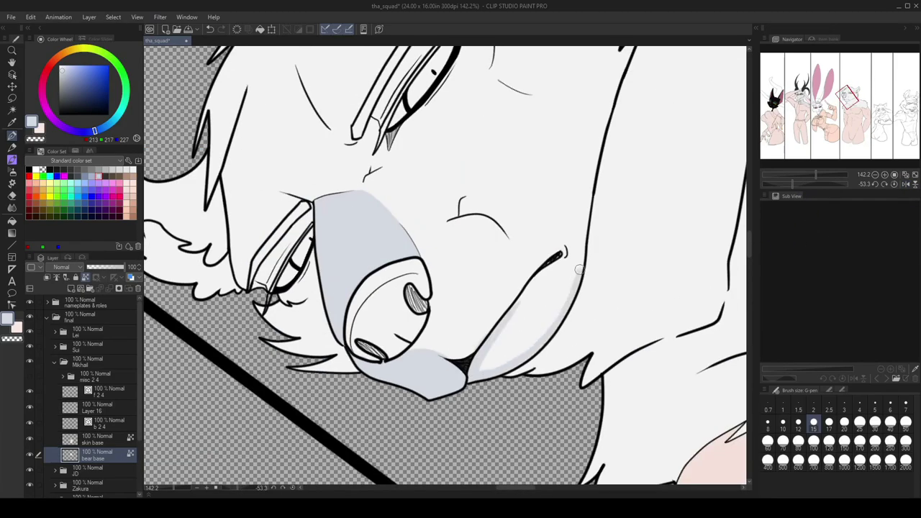
{"action": "left_click_drag", "start_coordinate": [547, 338], "coordinate": [585, 308]}
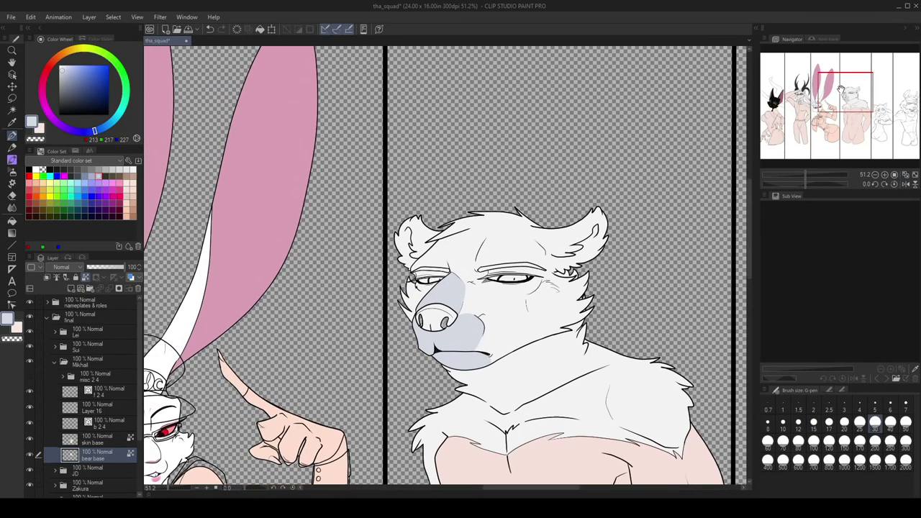
{"action": "left_click_drag", "start_coordinate": [508, 364], "coordinate": [490, 338]}
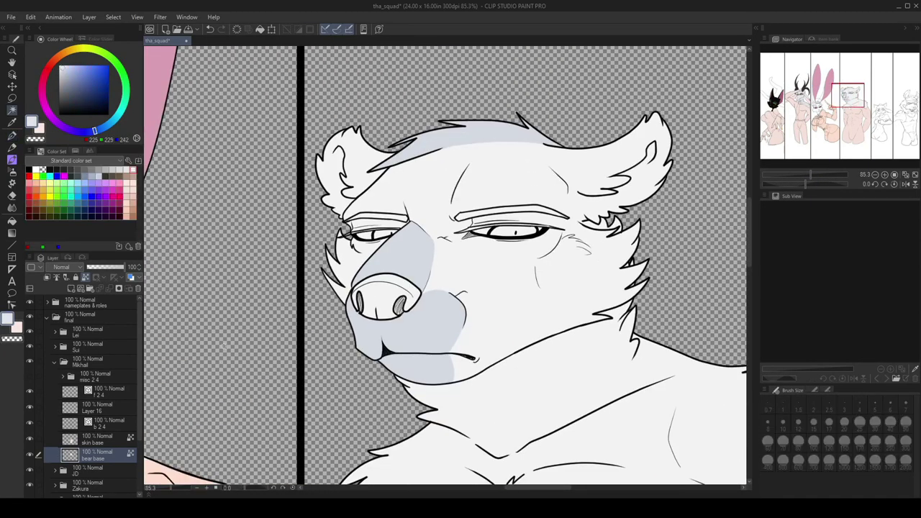
{"action": "left_click", "coordinate": [432, 331]}
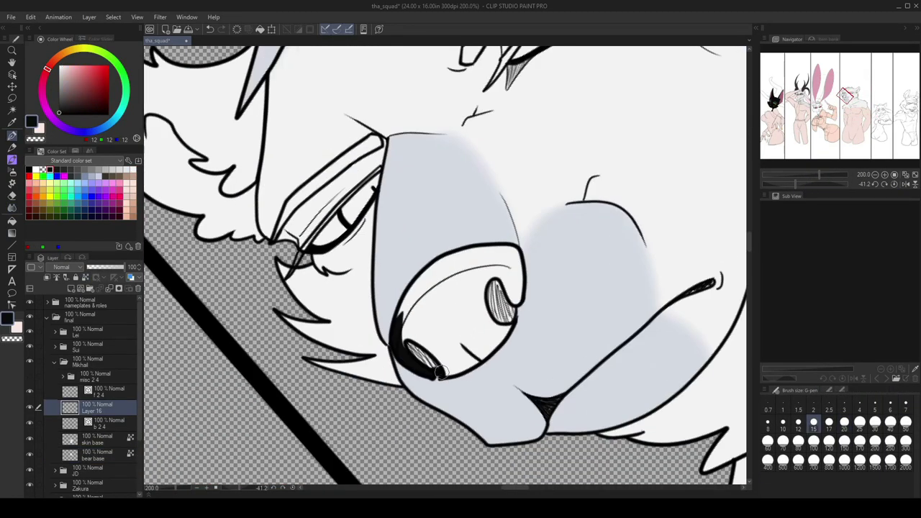
Colour the bear's nose and eyebrows near-black and the irises light blue on Layer 16.
{"action": "mouse_move", "coordinate": [441, 372]}
{"action": "left_mouse_down"}
{"action": "mouse_move", "coordinate": [503, 309]}
{"action": "mouse_move", "coordinate": [446, 288]}
{"action": "left_mouse_up"}
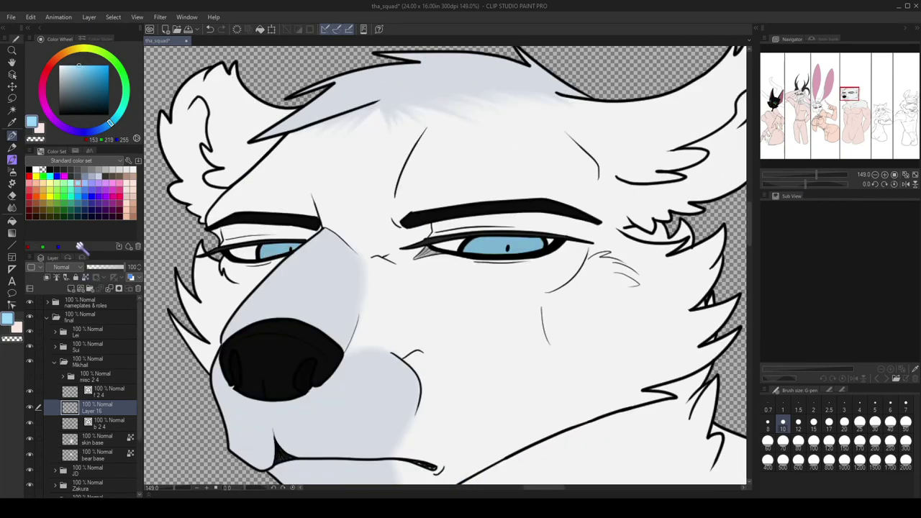
{"action": "scroll", "coordinate": [489, 245], "scroll_direction": "down", "scroll_amount": 1}
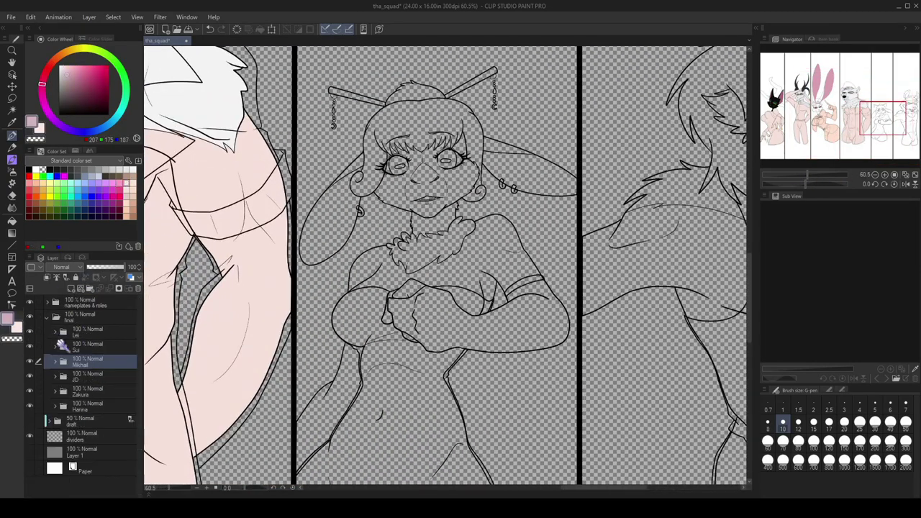
In the sheep's group, set up a skin base layer with a sheep base layer beneath it.
{"action": "left_click", "coordinate": [56, 345]}
{"action": "key", "text": "x"}
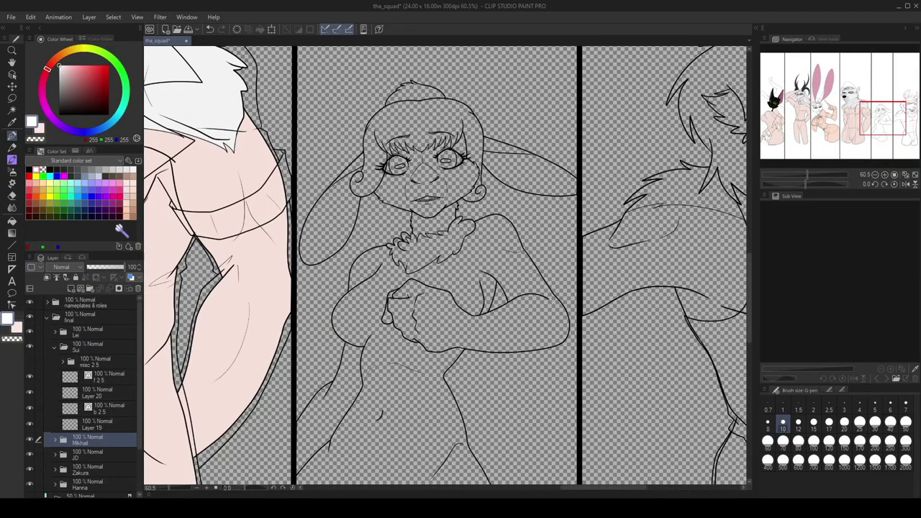
{"action": "left_click", "coordinate": [69, 65]}
{"action": "left_click", "coordinate": [87, 424]}
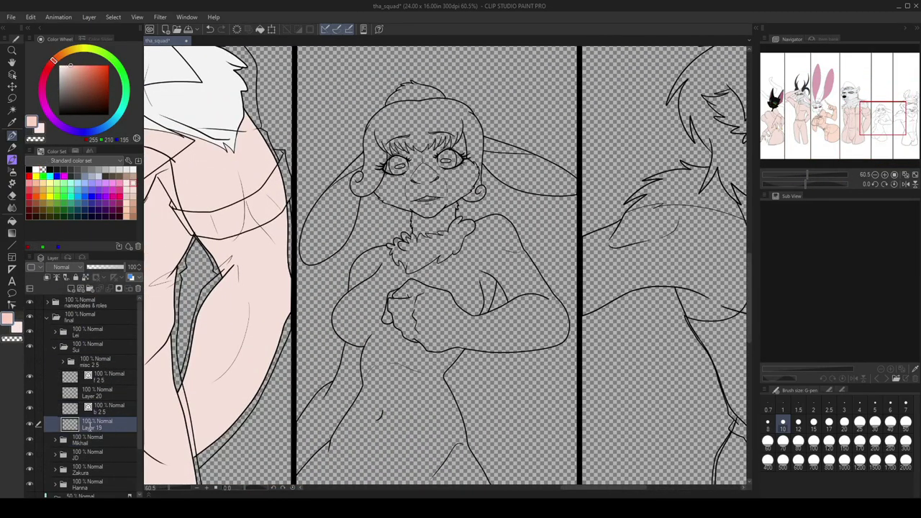
{"action": "left_click", "coordinate": [94, 439]}
Fill the sheep's face and neck pale peach on sheep base and its hair and ruff greyish blue on a sheep base (wool) layer.
{"action": "scroll", "coordinate": [424, 165], "scroll_direction": "up", "scroll_amount": 5}
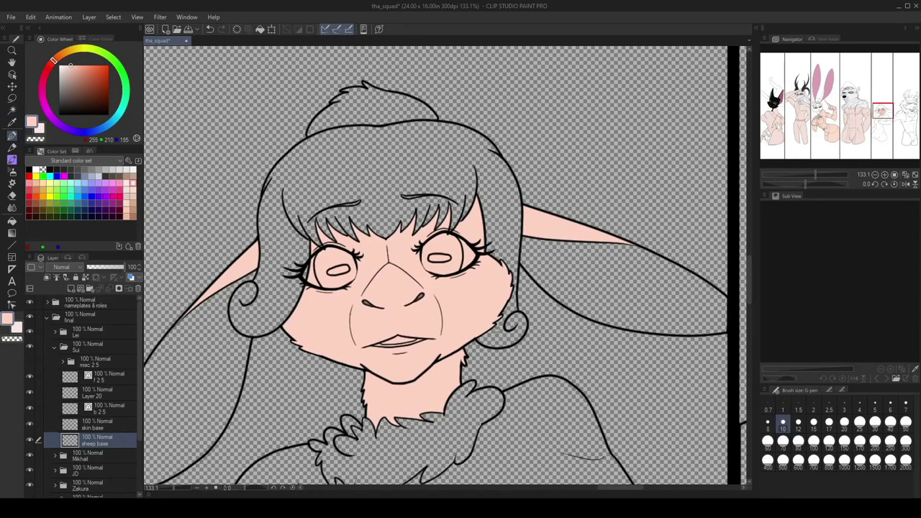
{"action": "scroll", "coordinate": [558, 101], "scroll_direction": "down", "scroll_amount": 2}
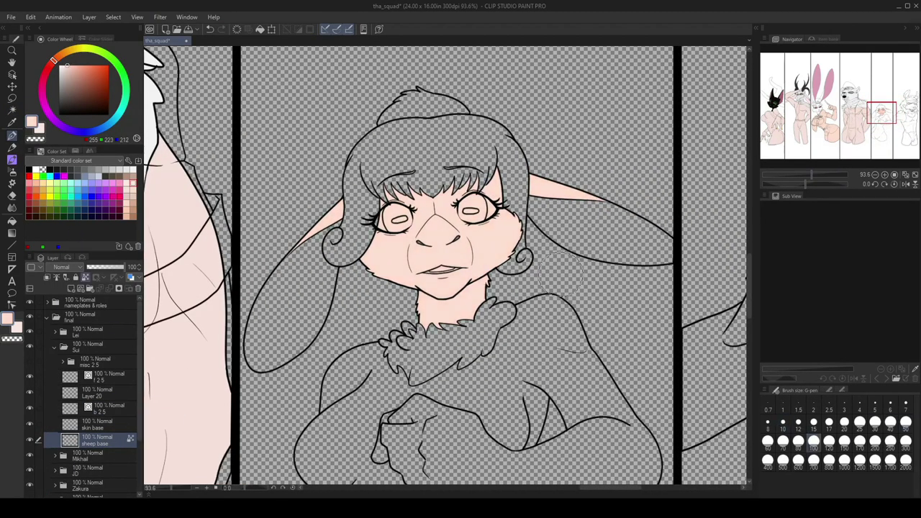
{"action": "key", "text": "x"}
{"action": "left_click", "coordinate": [122, 408], "text": "ctrl"}
{"action": "key", "text": "alt+Delete"}
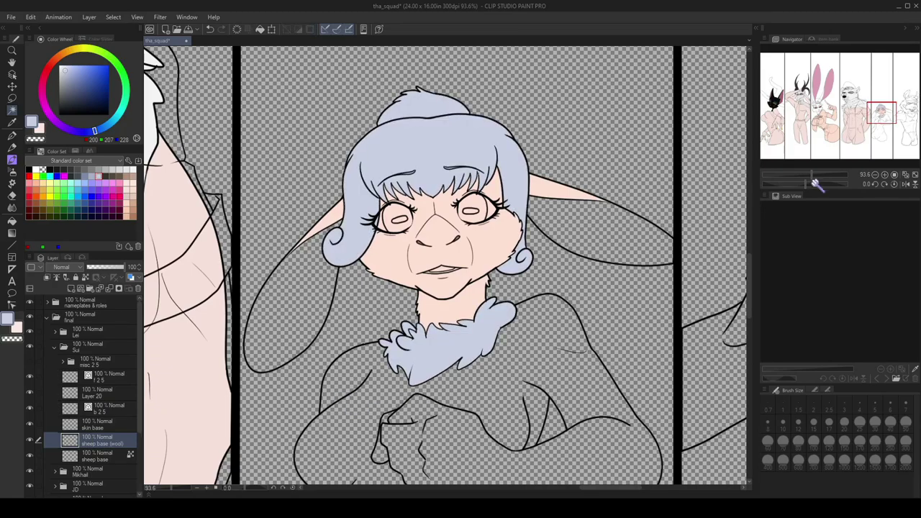
Recolour the sheep's hair and neck ruff a lighter lavender-blue on sheep base (wool).
{"action": "scroll", "coordinate": [402, 118], "scroll_direction": "up", "scroll_amount": 3}
{"action": "left_click", "coordinate": [71, 362]}
{"action": "left_click", "coordinate": [63, 329]}
{"action": "left_click", "coordinate": [108, 408]}
{"action": "scroll", "coordinate": [474, 90], "scroll_direction": "down", "scroll_amount": 4}
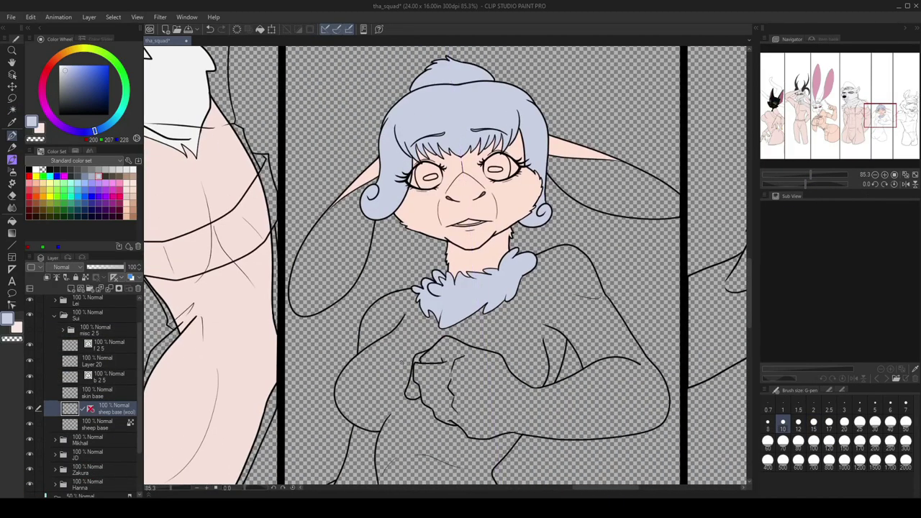
{"action": "scroll", "coordinate": [638, 330], "scroll_direction": "down", "scroll_amount": 3}
Fill the sheep's body and arms pale pinkish beige on skin base.
{"action": "left_click", "coordinate": [108, 373]}
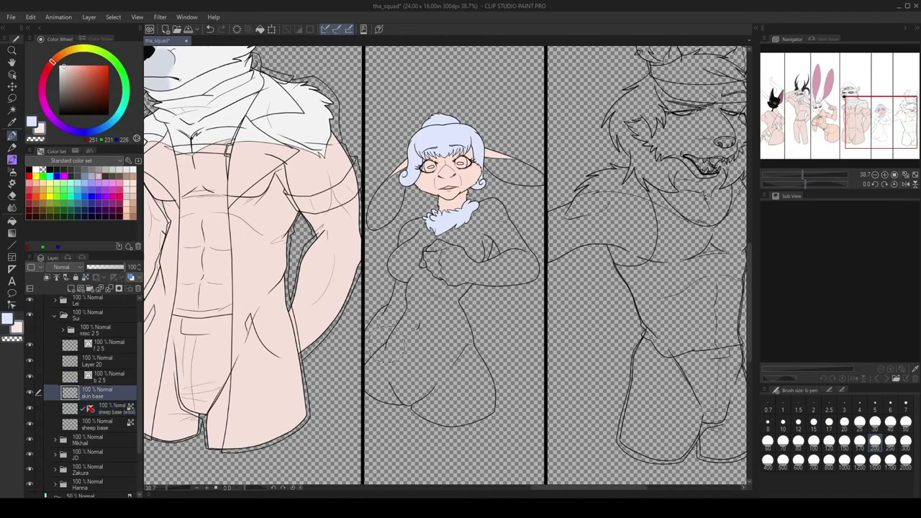
{"action": "left_click", "coordinate": [108, 374], "text": "ctrl"}
{"action": "left_click", "coordinate": [108, 389]}
{"action": "key", "text": "alt+Delete"}
{"action": "key", "text": "p"}
{"action": "scroll", "coordinate": [521, 313], "scroll_direction": "up", "scroll_amount": 5}
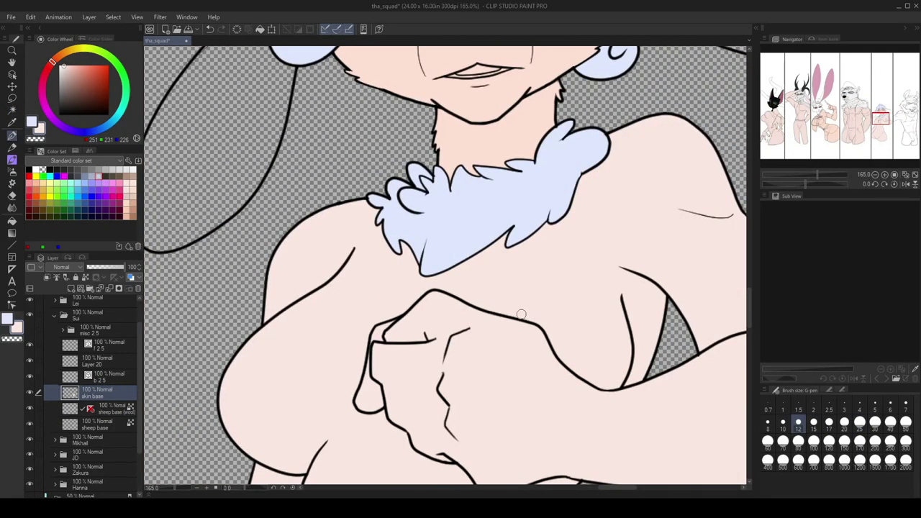
Fill the insides of the sheep's ears pink on an inner ear layer beneath sheep base.
{"action": "left_click", "coordinate": [874, 132]}
{"action": "scroll", "coordinate": [871, 124], "scroll_direction": "down", "scroll_amount": 4}
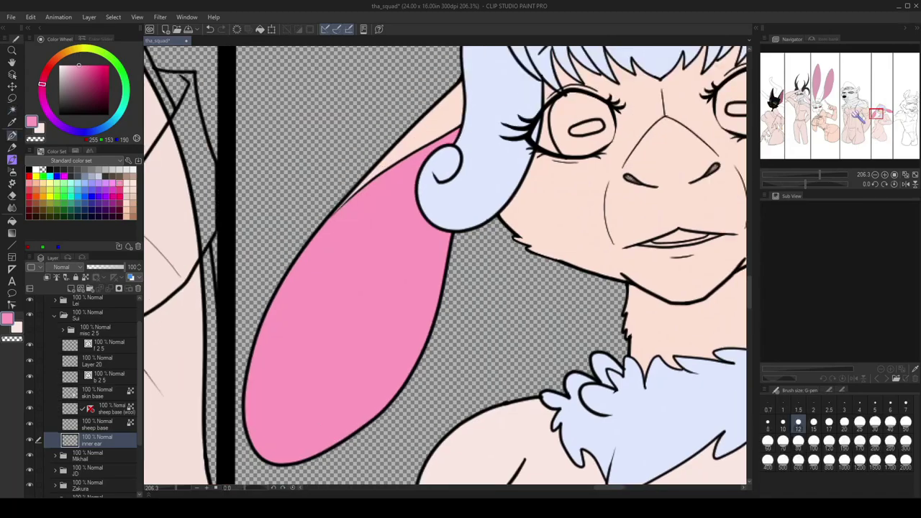
{"action": "scroll", "coordinate": [862, 130], "scroll_direction": "down", "scroll_amount": 4}
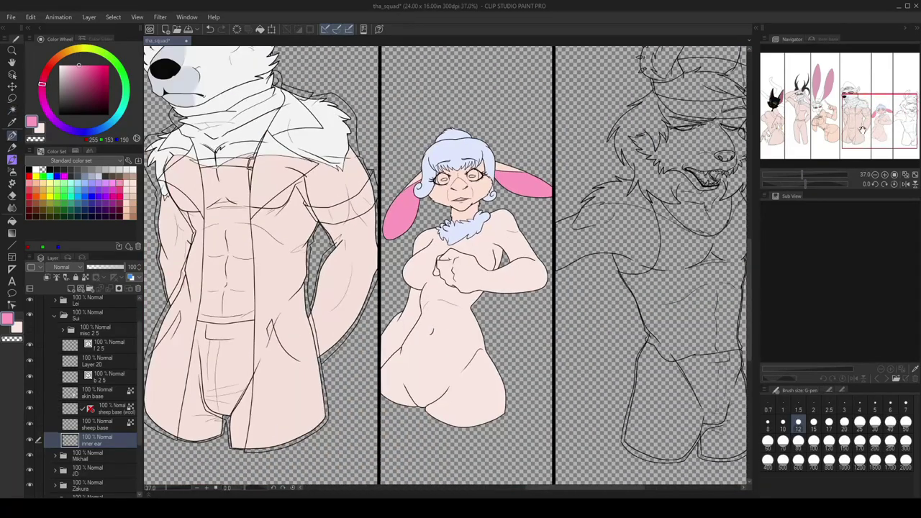
{"action": "left_click_drag", "start_coordinate": [861, 129], "coordinate": [864, 129]}
Colour the sheep's irises bright yellow with black pupils and white eyeballs, and fill its mouth dark red with white teeth on Layer 20.
{"action": "left_click", "coordinate": [101, 361]}
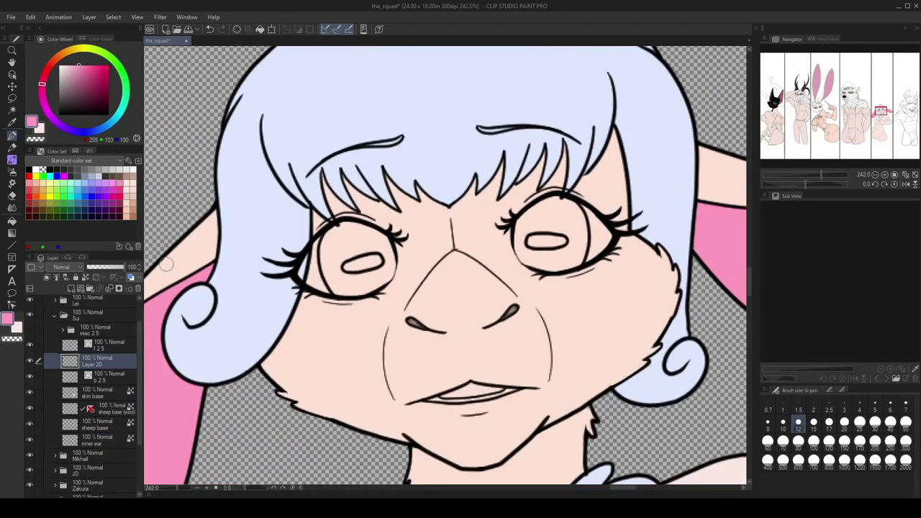
{"action": "left_click", "coordinate": [363, 264]}
{"action": "left_click", "coordinate": [546, 241]}
{"action": "left_click_drag", "start_coordinate": [547, 241], "coordinate": [501, 287]}
{"action": "key", "text": "ctrl+@"}
{"action": "key", "text": "x"}
{"action": "scroll", "coordinate": [446, 267], "scroll_direction": "down", "scroll_amount": 2}
{"action": "scroll", "coordinate": [446, 266], "scroll_direction": "up", "scroll_amount": 5}
{"action": "key", "text": "e"}
{"action": "scroll", "coordinate": [867, 164], "scroll_direction": "down", "scroll_amount": 2}
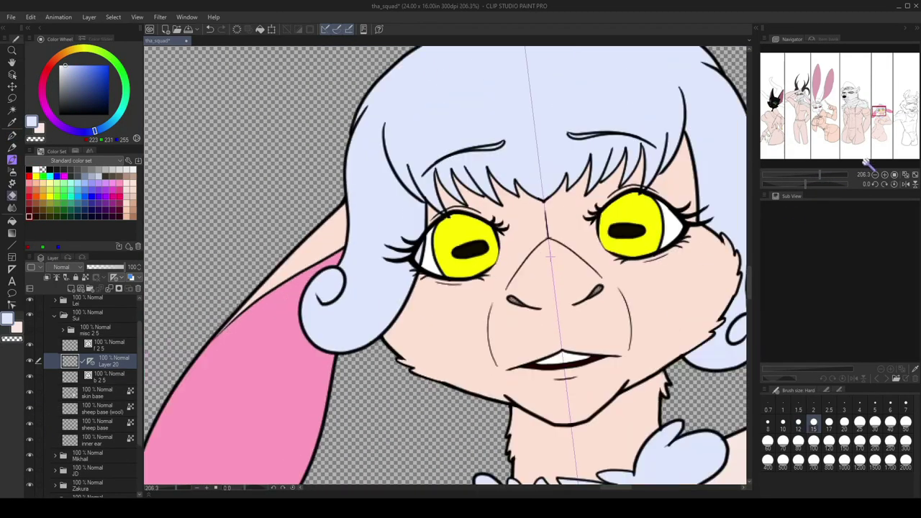
Paint a light pink tint on the sheep's lower lip on Layer 20.
{"action": "key", "text": "alt+]"}
{"action": "key", "text": "p"}
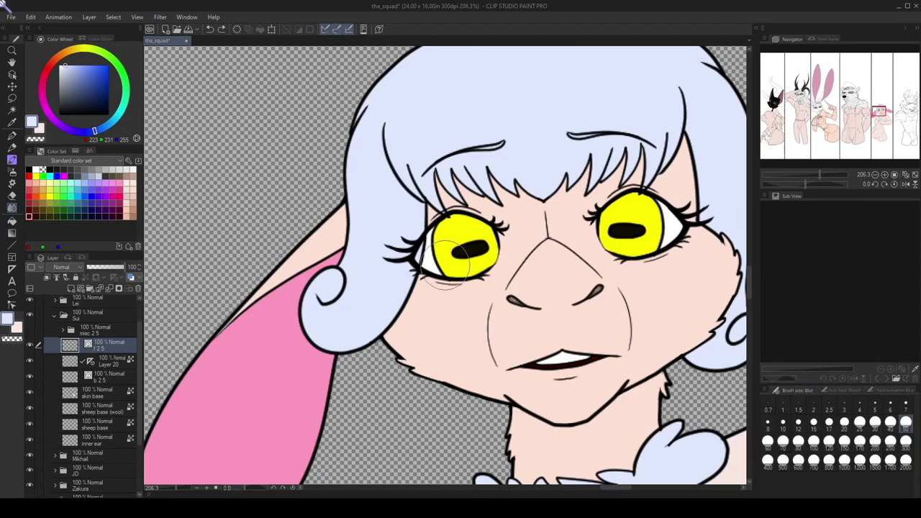
{"action": "scroll", "coordinate": [815, 200], "scroll_direction": "down", "scroll_amount": 3}
{"action": "scroll", "coordinate": [446, 266], "scroll_direction": "up", "scroll_amount": 3}
{"action": "key", "text": "alt+["}
{"action": "key", "text": "x"}
{"action": "left_click_drag", "start_coordinate": [536, 334], "coordinate": [519, 339]}
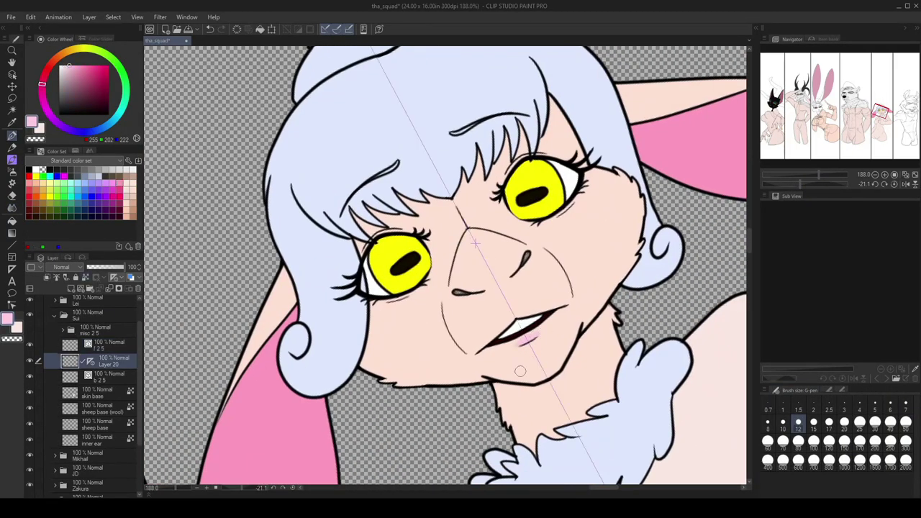
{"action": "scroll", "coordinate": [830, 185], "scroll_direction": "down", "scroll_amount": 8}
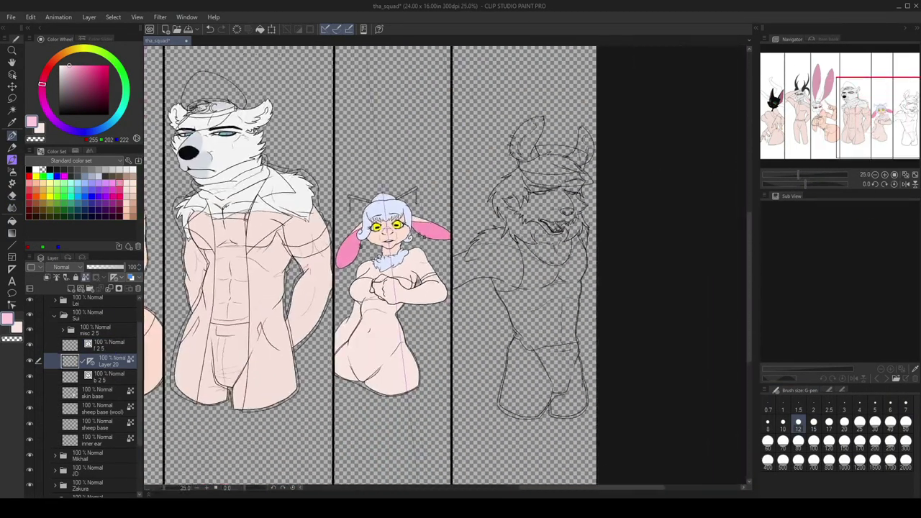
Fill the bear's head and shaggy neck fur near-black on the bear base layer, covering the gaps along the outline.
{"action": "left_click", "coordinate": [95, 414]}
{"action": "scroll", "coordinate": [593, 198], "scroll_direction": "up", "scroll_amount": 5}
{"action": "left_click", "coordinate": [70, 410], "text": "ctrl"}
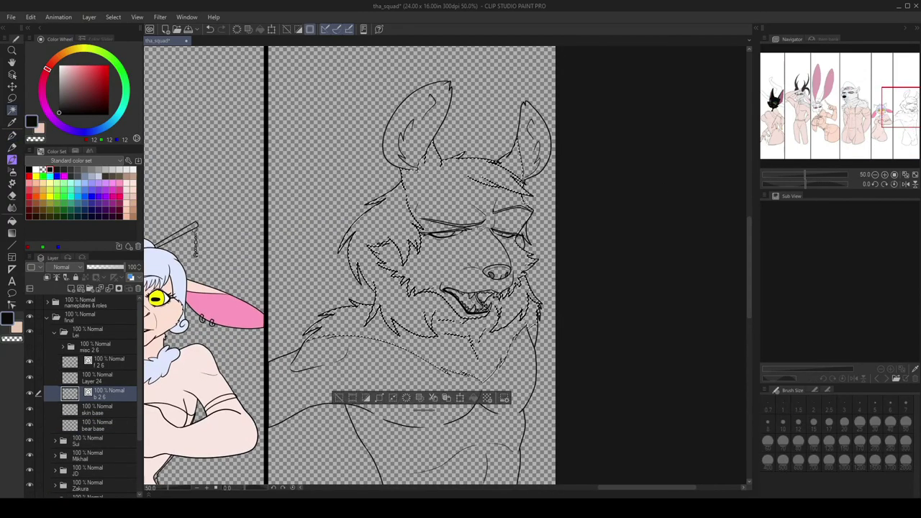
{"action": "left_click", "coordinate": [111, 426]}
{"action": "key", "text": "alt+BackSpace"}
{"action": "scroll", "coordinate": [365, 350], "scroll_direction": "up", "scroll_amount": 4}
{"action": "key", "text": "ctrl+d"}
{"action": "key", "text": "p"}
{"action": "left_click_drag", "start_coordinate": [526, 144], "coordinate": [702, 288]}
{"action": "left_click_drag", "start_coordinate": [513, 188], "coordinate": [740, 326]}
Add an inner ear layer beneath bear base and fill the bear's ears dusky mauve (RGB 113, 63, 81).
{"action": "scroll", "coordinate": [668, 305], "scroll_direction": "down", "scroll_amount": 4}
{"action": "left_click", "coordinate": [57, 170]}
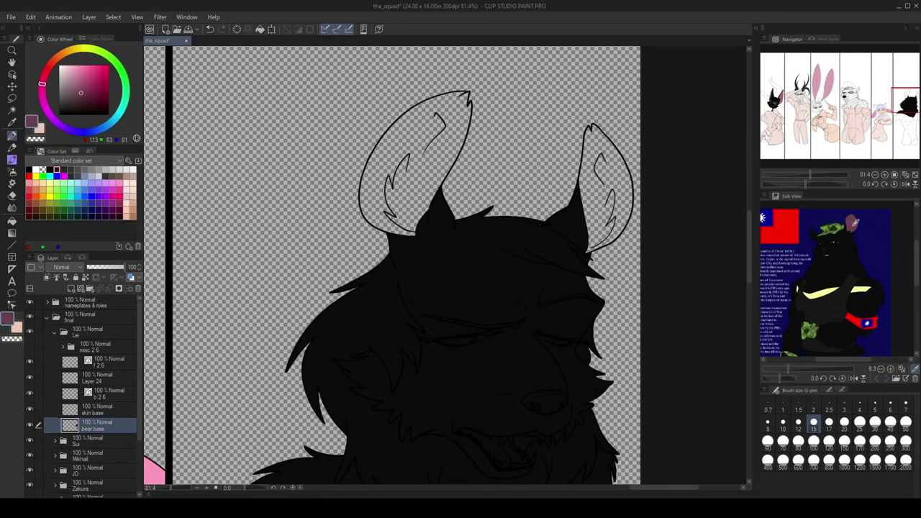
{"action": "key", "text": "ctrl+shift+n"}
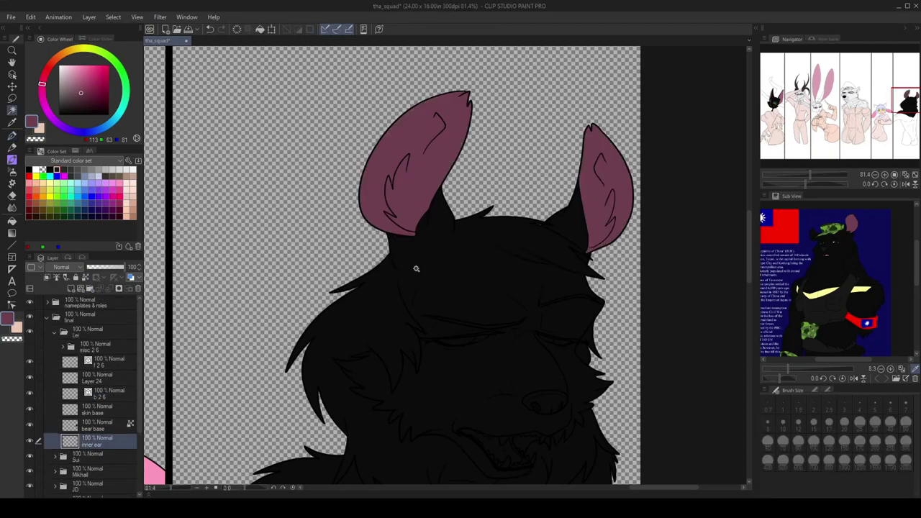
Paint dark grey at the base of the bear's inner ears and smudge it outward into the mauve as fur.
{"action": "scroll", "coordinate": [414, 158], "scroll_direction": "up", "scroll_amount": 5}
{"action": "left_click_drag", "start_coordinate": [503, 288], "coordinate": [534, 195]}
{"action": "left_click", "coordinate": [477, 341], "text": "ctrl"}
{"action": "left_click", "coordinate": [476, 341], "text": "alt"}
{"action": "left_click", "coordinate": [460, 414], "text": "ctrl"}
{"action": "left_click", "coordinate": [460, 414], "text": "alt"}
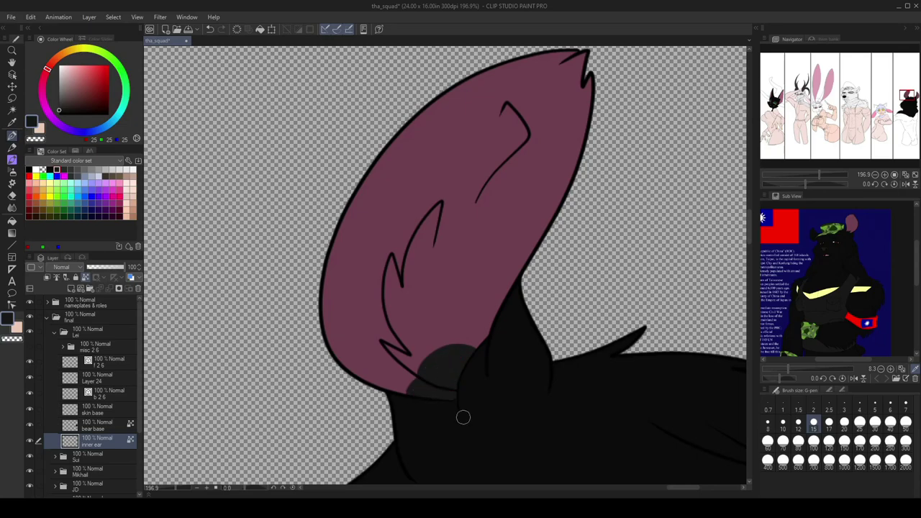
{"action": "key", "text": "j"}
{"action": "scroll", "coordinate": [540, 360], "scroll_direction": "right", "scroll_amount": 5}
{"action": "left_click_drag", "start_coordinate": [537, 347], "coordinate": [541, 343]}
{"action": "scroll", "coordinate": [537, 347], "scroll_direction": "right", "scroll_amount": 5}
{"action": "left_click_drag", "start_coordinate": [416, 290], "coordinate": [432, 310]}
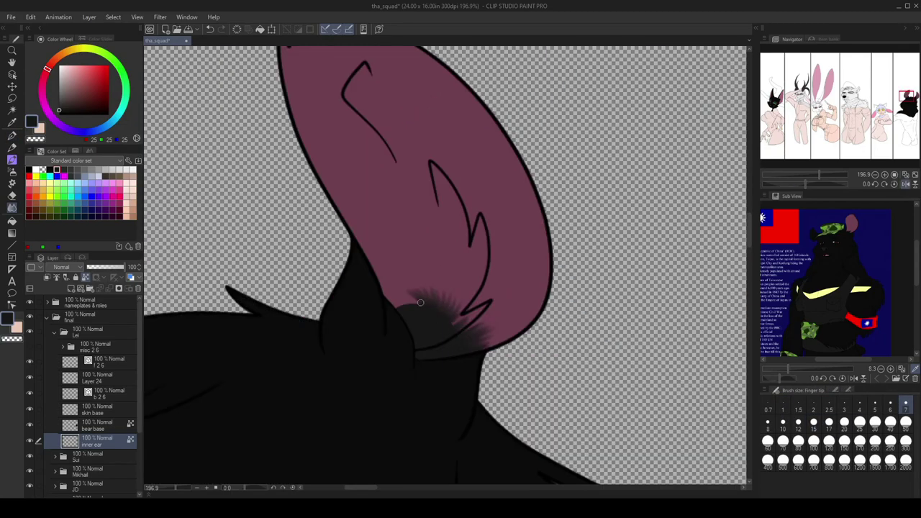
{"action": "scroll", "coordinate": [392, 306], "scroll_direction": "down", "scroll_amount": 5}
Paint a pale yellow V-shaped marking along the lower edge of the bear's neck fur on bear base.
{"action": "scroll", "coordinate": [489, 312], "scroll_direction": "down", "scroll_amount": 5}
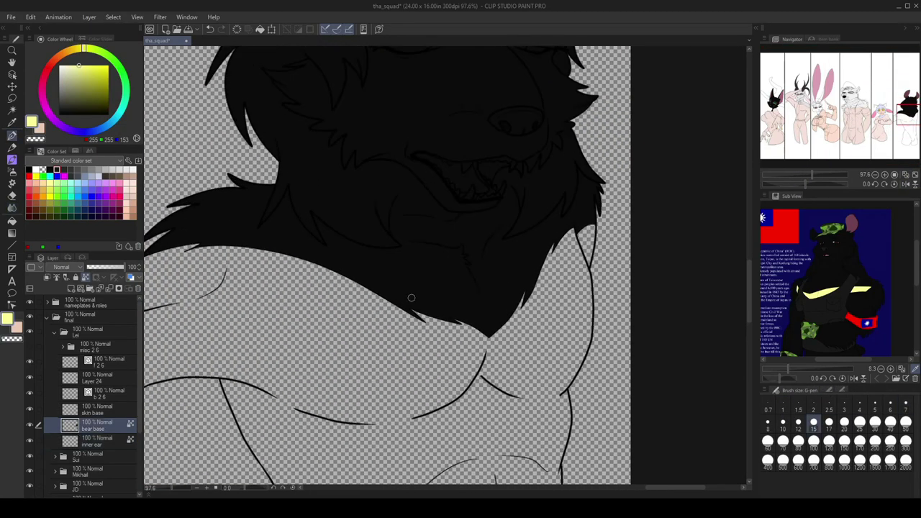
{"action": "left_click", "coordinate": [105, 428]}
{"action": "left_click_drag", "start_coordinate": [612, 181], "coordinate": [504, 318]}
{"action": "mouse_move", "coordinate": [143, 208]}
{"action": "left_mouse_down"}
{"action": "mouse_move", "coordinate": [442, 257]}
{"action": "mouse_move", "coordinate": [617, 185]}
{"action": "left_mouse_up"}
{"action": "scroll", "coordinate": [380, 349], "scroll_direction": "up", "scroll_amount": 3}
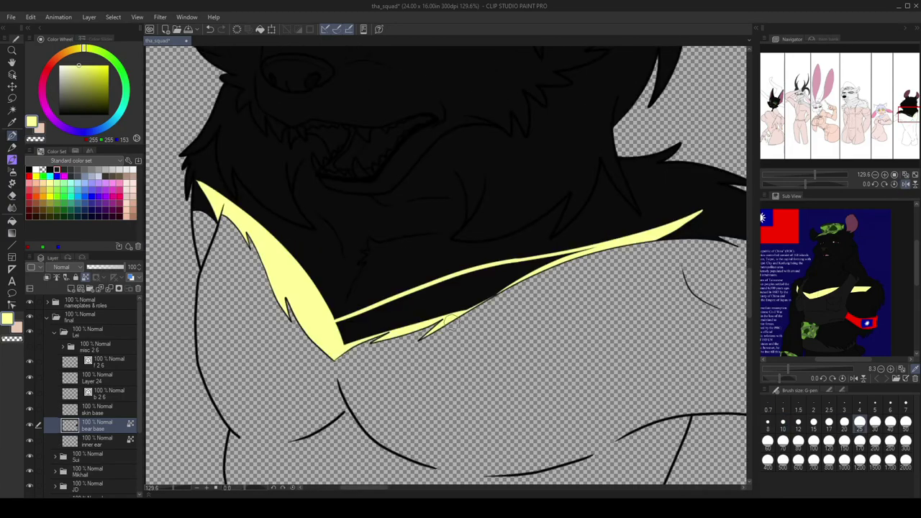
{"action": "left_click_drag", "start_coordinate": [378, 349], "coordinate": [594, 399]}
{"action": "scroll", "coordinate": [594, 399], "scroll_direction": "down", "scroll_amount": 5}
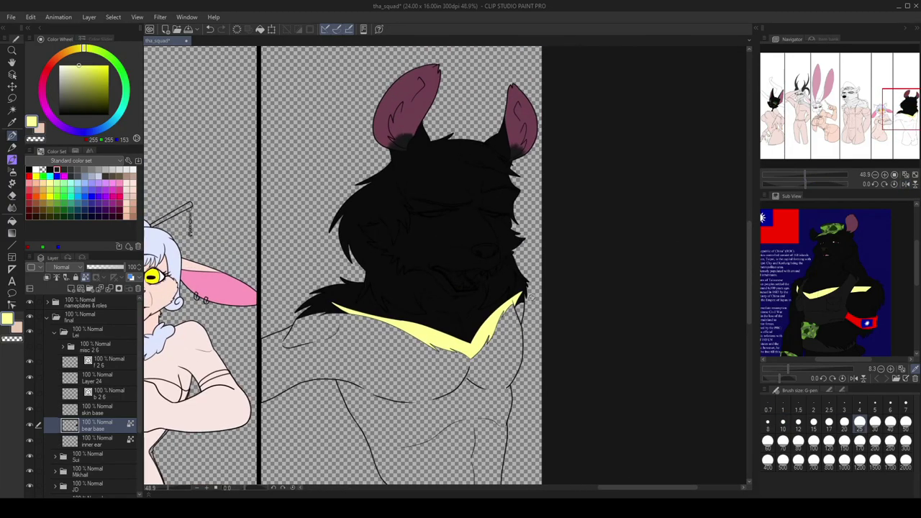
Fill the bear's shoulders, arms and body light tan on the skin base layer.
{"action": "scroll", "coordinate": [594, 399], "scroll_direction": "down", "scroll_amount": 3}
{"action": "left_click", "coordinate": [105, 409]}
{"action": "left_click", "coordinate": [446, 302]}
{"action": "left_click", "coordinate": [338, 466]}
{"action": "scroll", "coordinate": [431, 288], "scroll_direction": "up", "scroll_amount": 5}
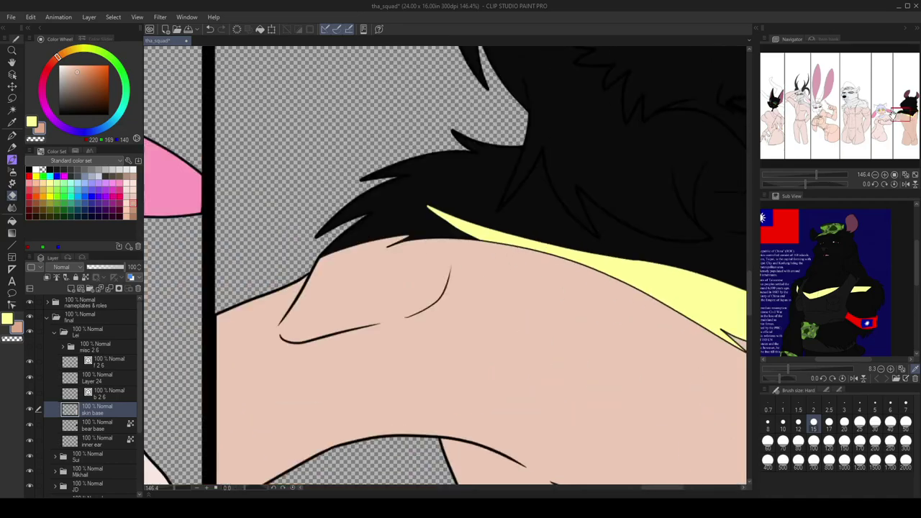
{"action": "key", "text": "p"}
{"action": "left_click_drag", "start_coordinate": [827, 175], "coordinate": [801, 181]}
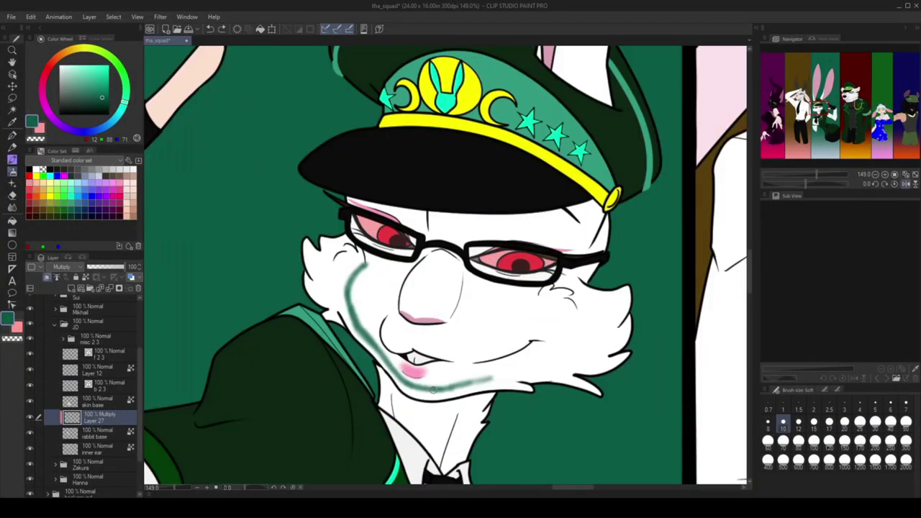
Try shading the rabbit's face outline, nose and cheek with soft dark green strokes on the Multiply layer, and undo them.
{"action": "mouse_move", "coordinate": [433, 389]}
{"action": "left_mouse_down"}
{"action": "mouse_move", "coordinate": [595, 366]}
{"action": "mouse_move", "coordinate": [623, 335]}
{"action": "left_mouse_up"}
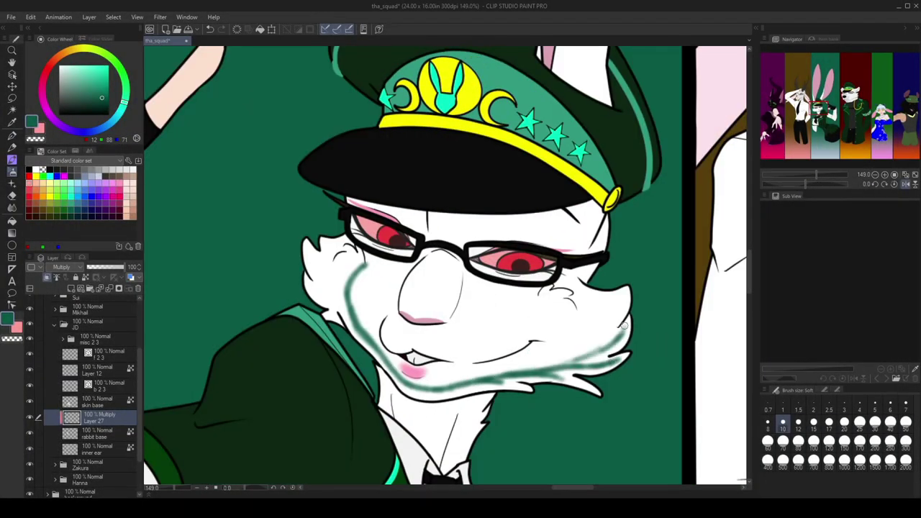
{"action": "left_click_drag", "start_coordinate": [584, 243], "coordinate": [573, 212]}
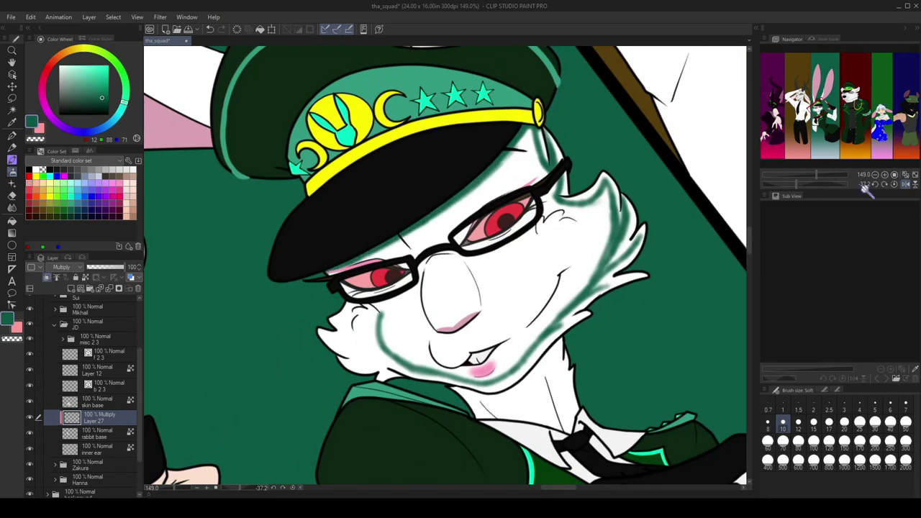
{"action": "left_click_drag", "start_coordinate": [340, 313], "coordinate": [325, 249]}
{"action": "left_click_drag", "start_coordinate": [400, 317], "coordinate": [424, 264]}
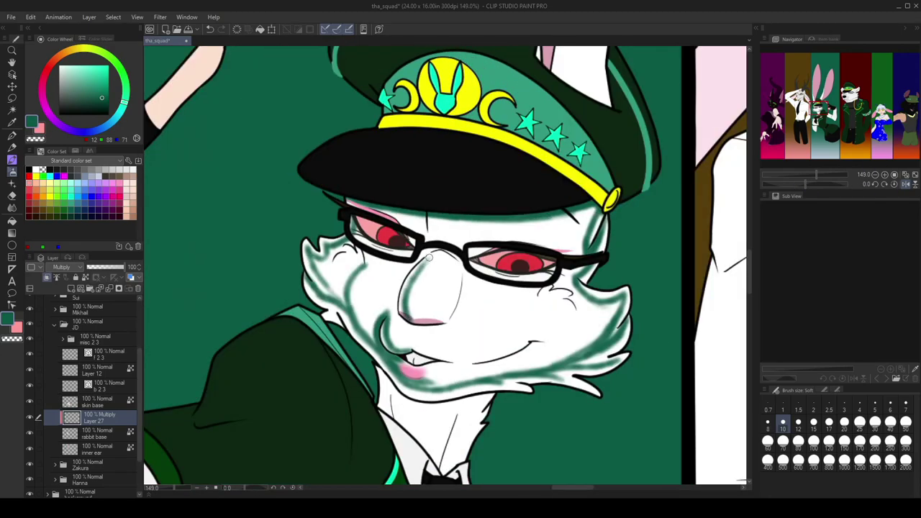
{"action": "left_click_drag", "start_coordinate": [419, 361], "coordinate": [516, 342]}
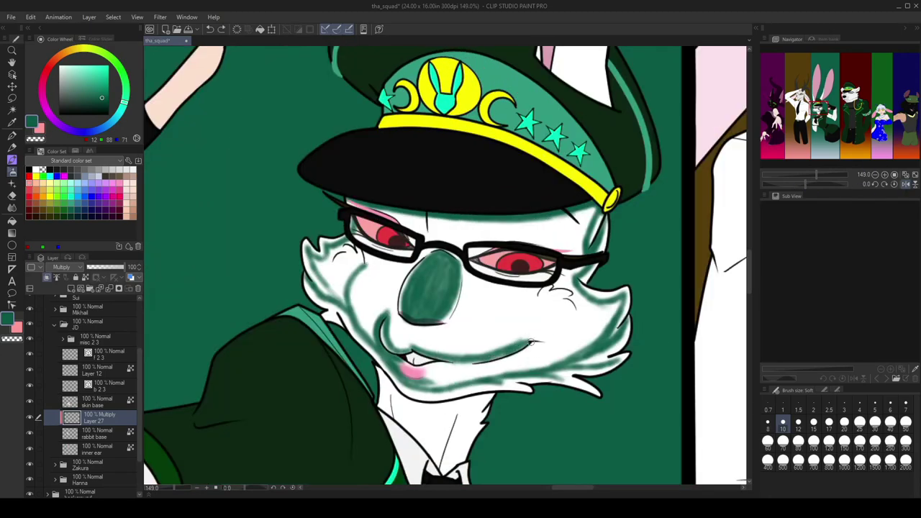
{"action": "left_click_drag", "start_coordinate": [805, 185], "coordinate": [791, 184]}
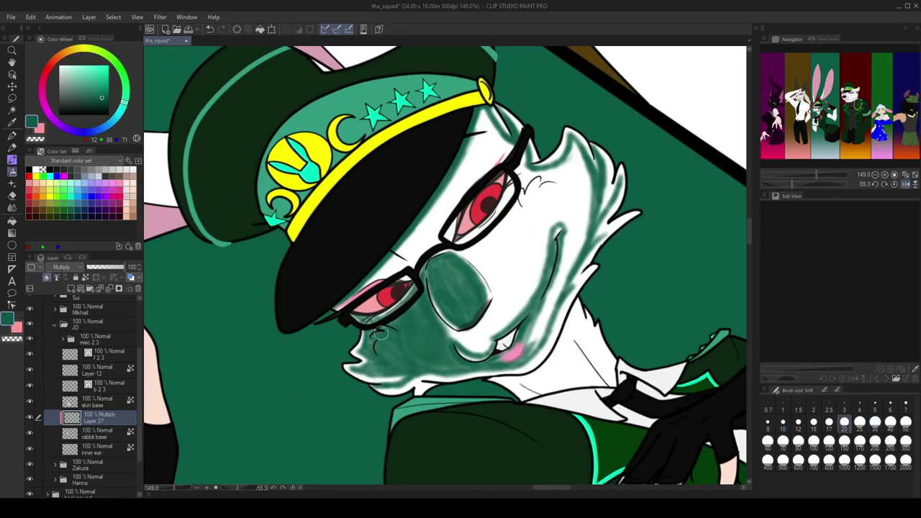
{"action": "key", "text": "ctrl+z"}
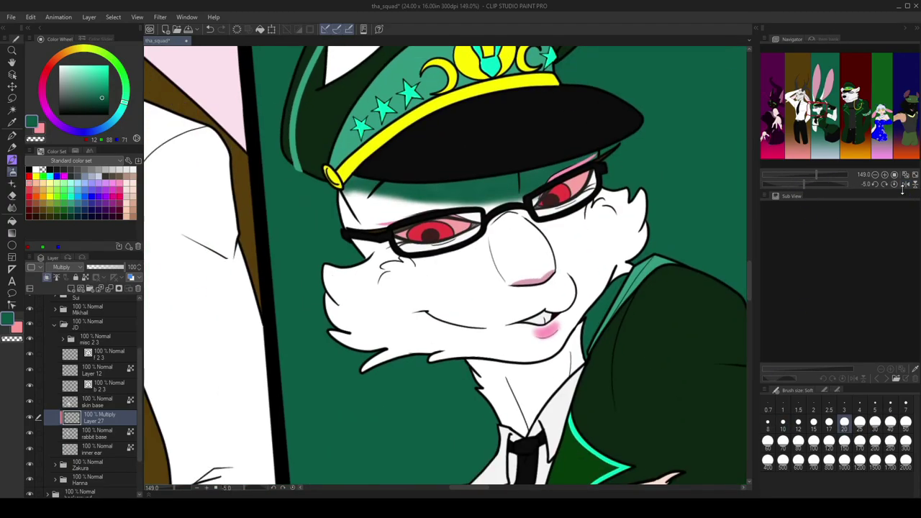
Shade the rabbit's forehead under the cap brim and its neck beneath the jaw soft dark green on Multiply Layer 27.
{"action": "left_click_drag", "start_coordinate": [497, 374], "coordinate": [448, 405]}
{"action": "key", "text": "ctrl+@"}
{"action": "left_click_drag", "start_coordinate": [403, 323], "coordinate": [446, 325]}
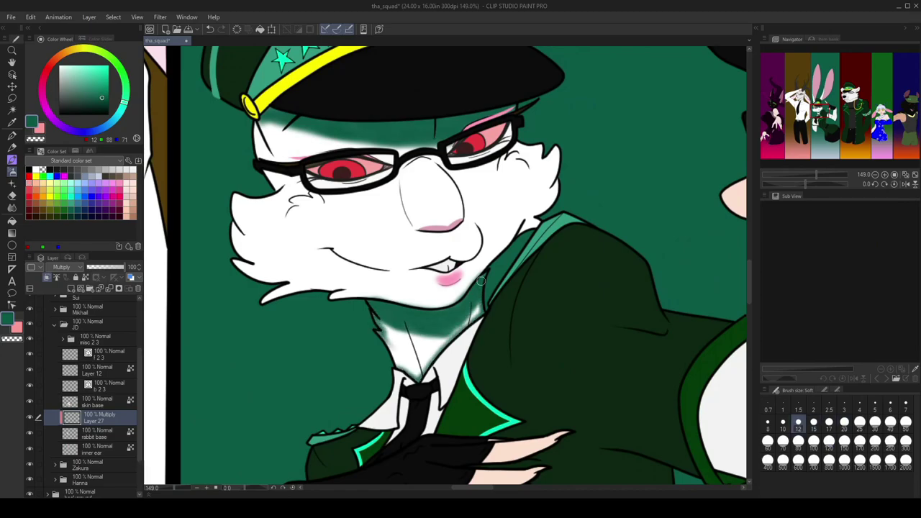
{"action": "key", "text": "h"}
{"action": "key", "text": "h"}
Add soft green shading along the rabbit's jaw, smile line and lower lip with a smaller brush, cleaning up the edges.
{"action": "key", "text": "bracketleft"}
{"action": "key", "text": "bracketleft"}
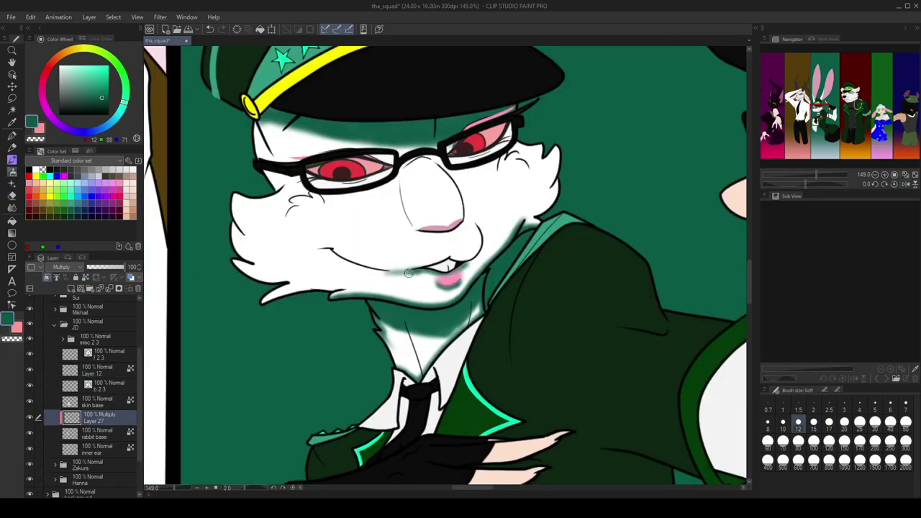
{"action": "key", "text": "h"}
{"action": "key", "text": "e"}
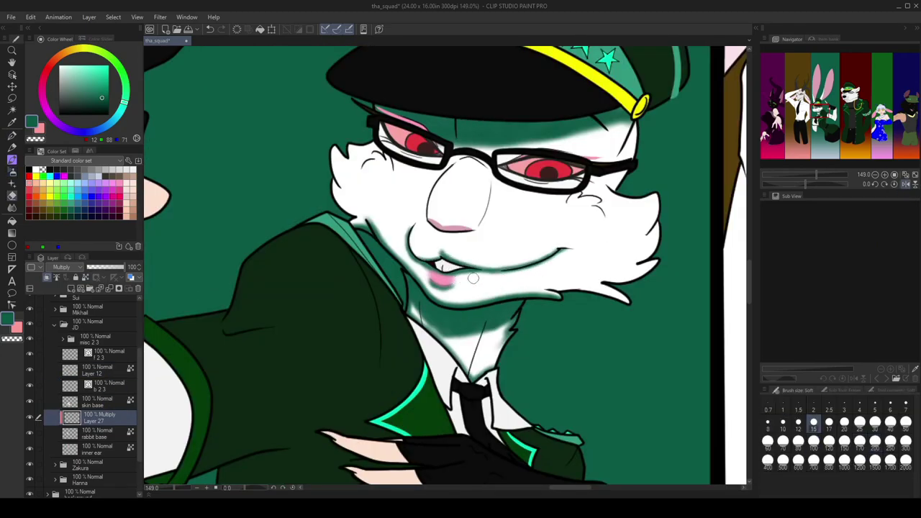
{"action": "key", "text": "h"}
Paint fine green shadows along the rabbit's cheek fur, beneath its eyes and under its nose on Layer 27.
{"action": "scroll", "coordinate": [524, 261], "scroll_direction": "up", "scroll_amount": 1}
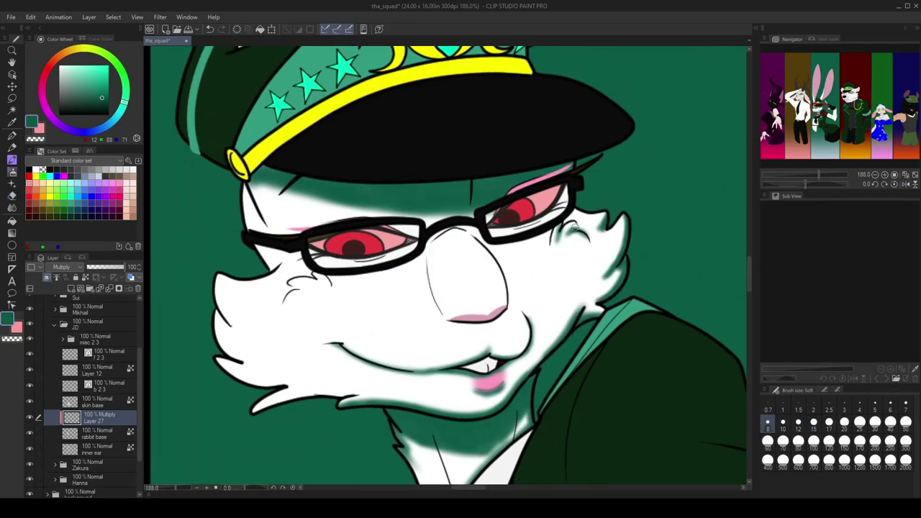
{"action": "left_click", "coordinate": [818, 108]}
{"action": "mouse_move", "coordinate": [626, 253]}
{"action": "left_mouse_down"}
{"action": "mouse_move", "coordinate": [557, 333]}
{"action": "mouse_move", "coordinate": [523, 257]}
{"action": "left_mouse_up"}
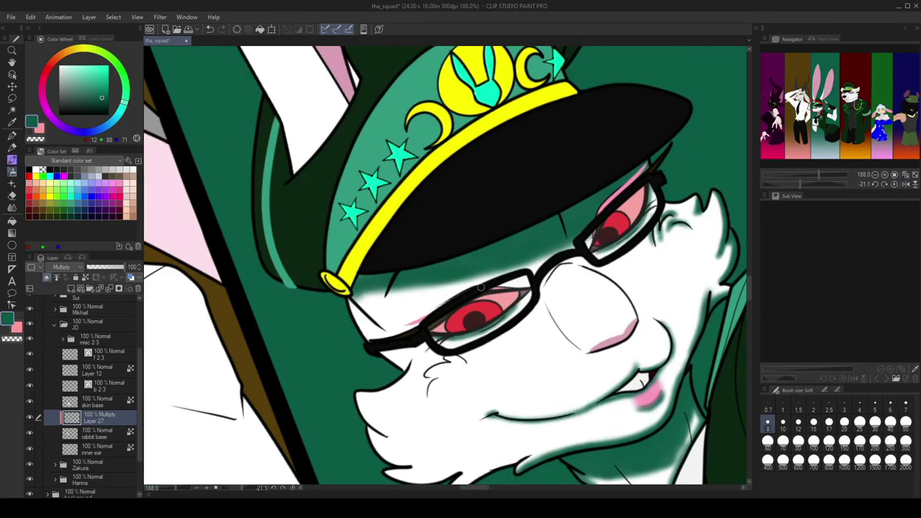
{"action": "key", "text": "h"}
{"action": "left_click_drag", "start_coordinate": [440, 374], "coordinate": [475, 319]}
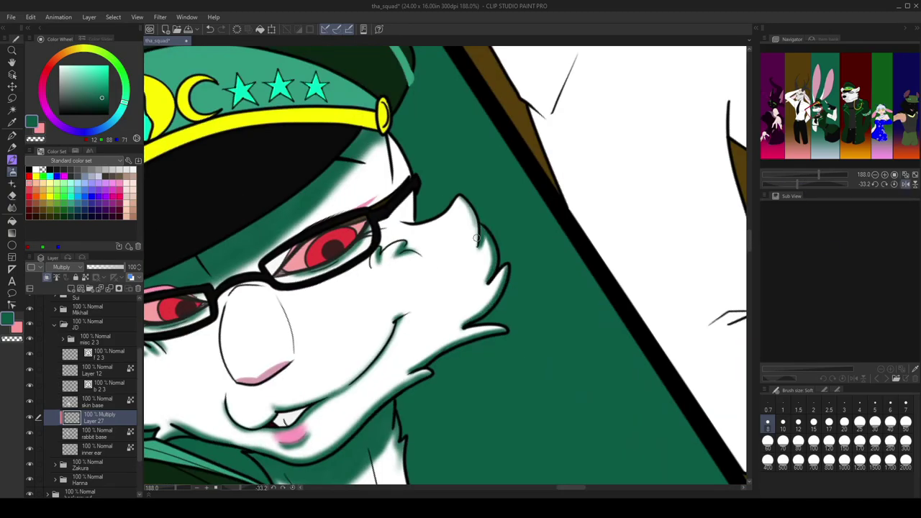
{"action": "key", "text": "ctrl+@"}
{"action": "key", "text": "h"}
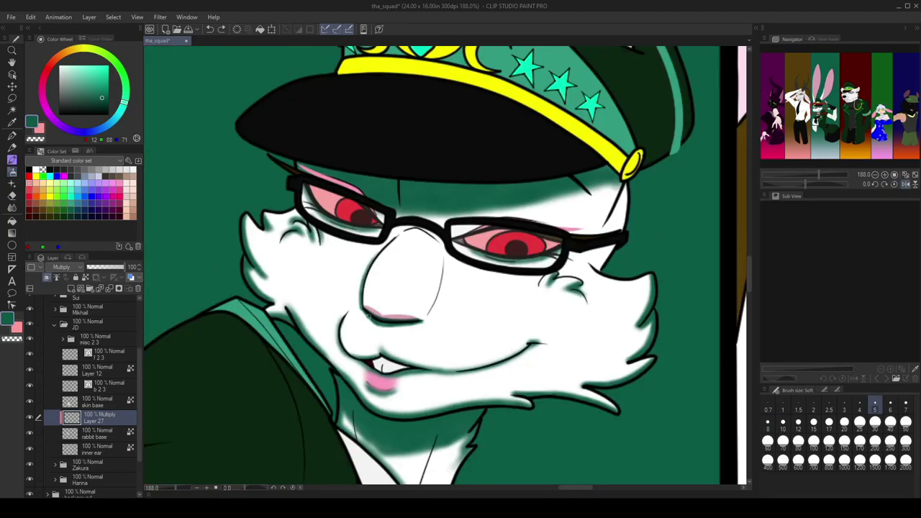
{"action": "left_click_drag", "start_coordinate": [462, 309], "coordinate": [549, 220]}
{"action": "left_click_drag", "start_coordinate": [583, 189], "coordinate": [523, 272]}
Shade the edges and bases of the white parts of the rabbit's ears soft green at brush size 10.
{"action": "scroll", "coordinate": [524, 272], "scroll_direction": "down", "scroll_amount": 5}
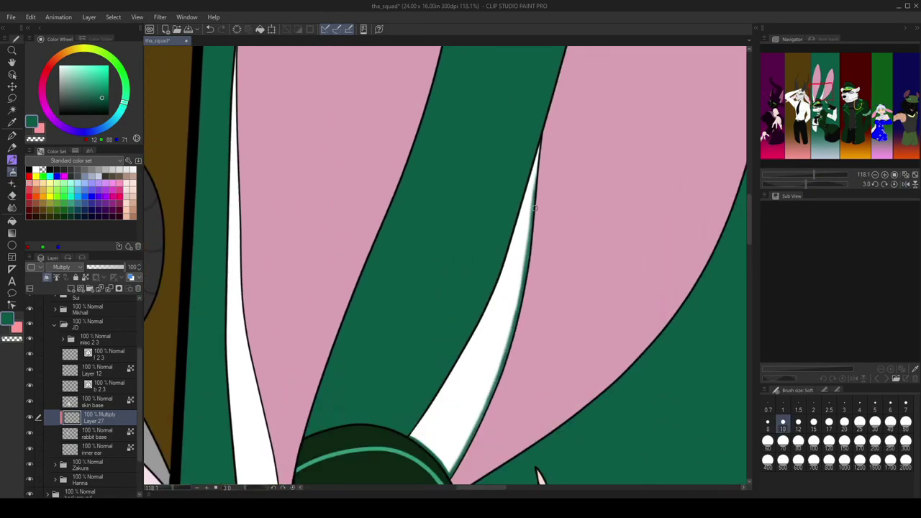
{"action": "left_click_drag", "start_coordinate": [534, 208], "coordinate": [446, 336]}
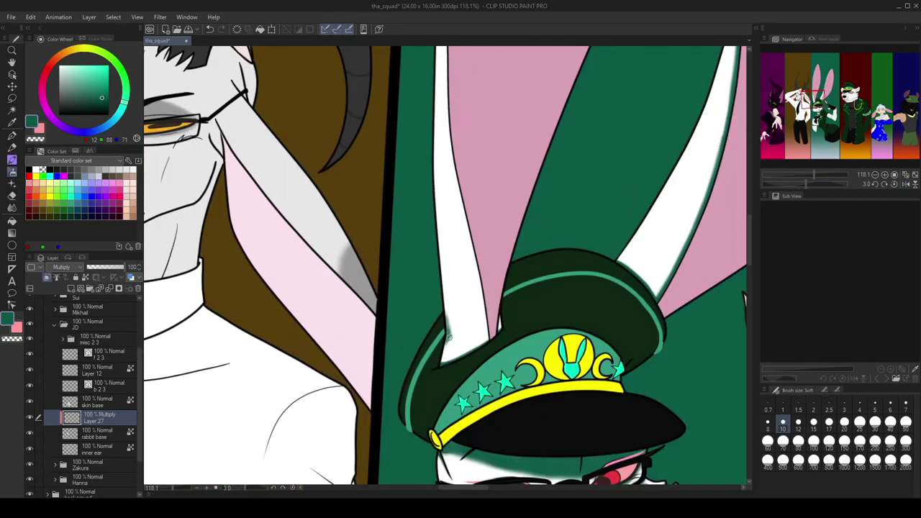
{"action": "left_click_drag", "start_coordinate": [510, 297], "coordinate": [431, 64]}
Add green shadow patches on the rabbit's cheeks below the glasses and duplicate the Multiply shading layer.
{"action": "scroll", "coordinate": [487, 310], "scroll_direction": "up", "scroll_amount": 4}
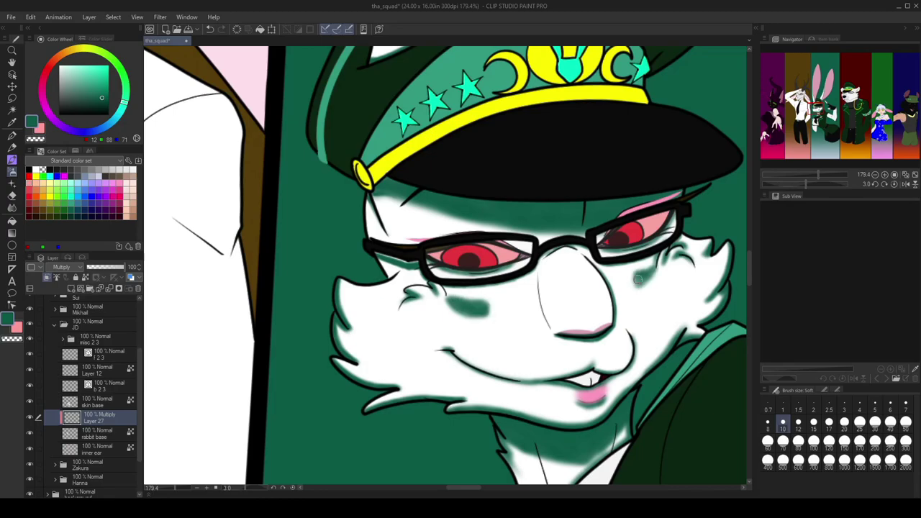
{"action": "scroll", "coordinate": [639, 272], "scroll_direction": "down", "scroll_amount": 4}
{"action": "scroll", "coordinate": [503, 238], "scroll_direction": "up", "scroll_amount": 1}
{"action": "key", "text": "j"}
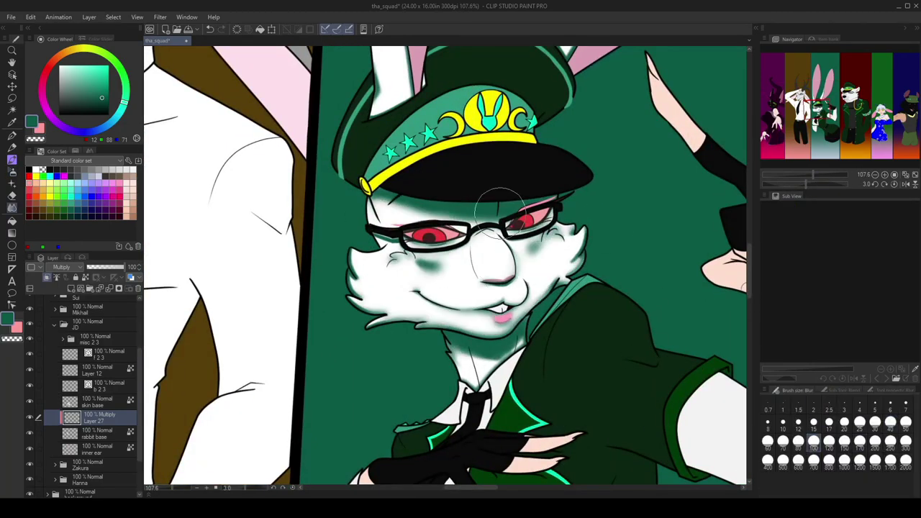
{"action": "scroll", "coordinate": [657, 134], "scroll_direction": "down", "scroll_amount": 5}
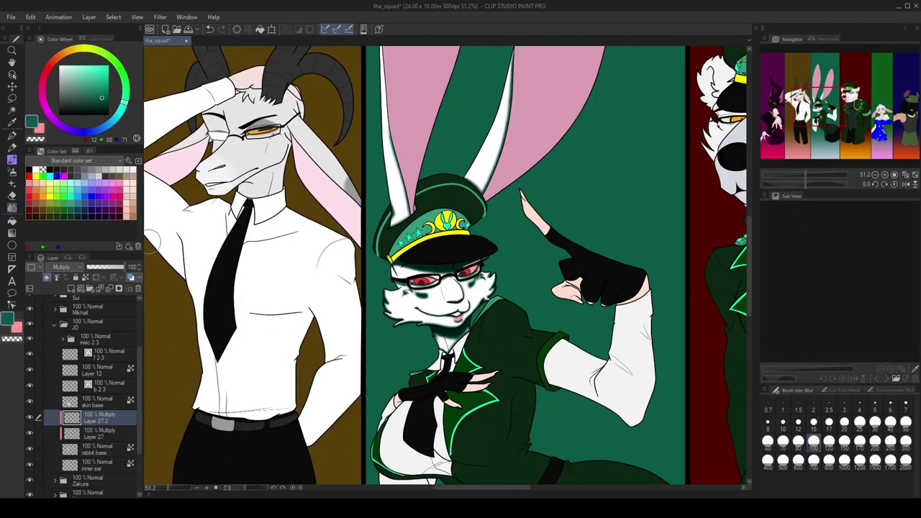
Lower Layer 27 to 80% opacity and shade the rabbit's wrist and fingertips green on a new Multiply layer above the skin base.
{"action": "key", "text": "alt+bracketleft"}
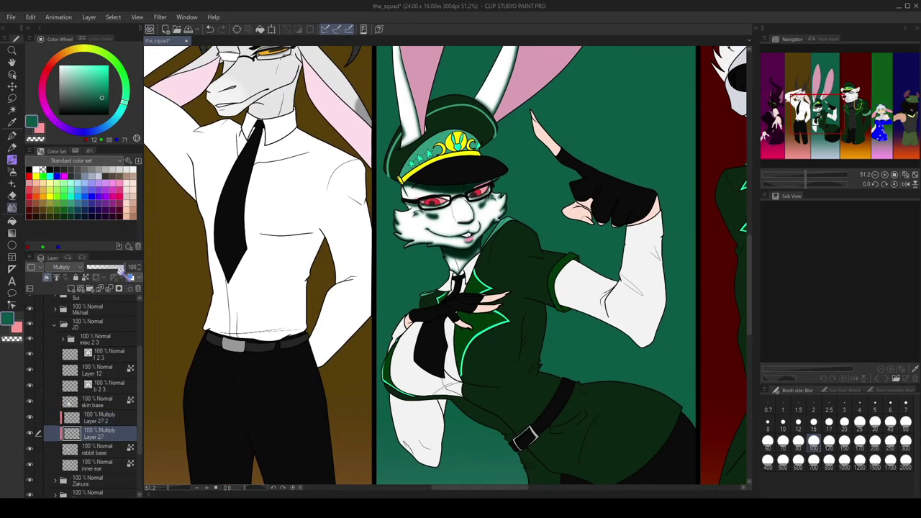
{"action": "key", "text": "ctrl+shift+n"}
{"action": "scroll", "coordinate": [367, 335], "scroll_direction": "up", "scroll_amount": 5}
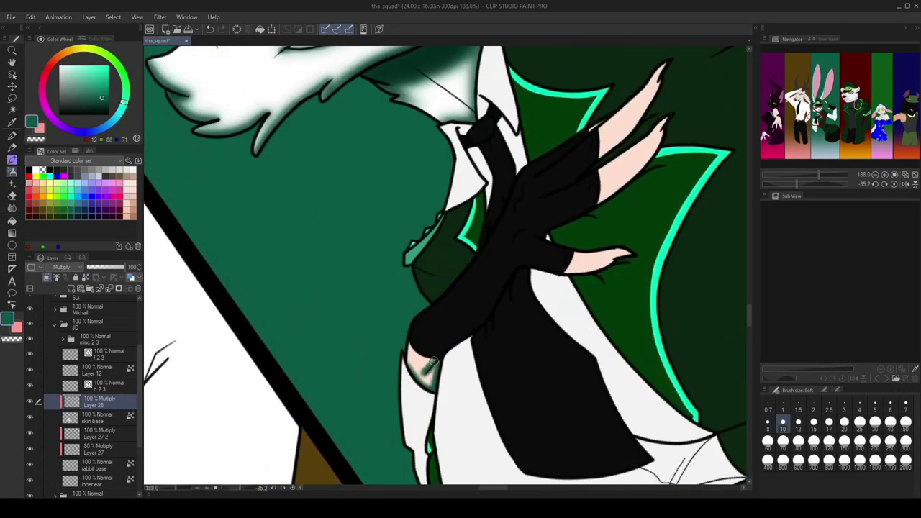
{"action": "left_click_drag", "start_coordinate": [658, 78], "coordinate": [575, 161]}
{"action": "left_click_drag", "start_coordinate": [539, 264], "coordinate": [368, 322]}
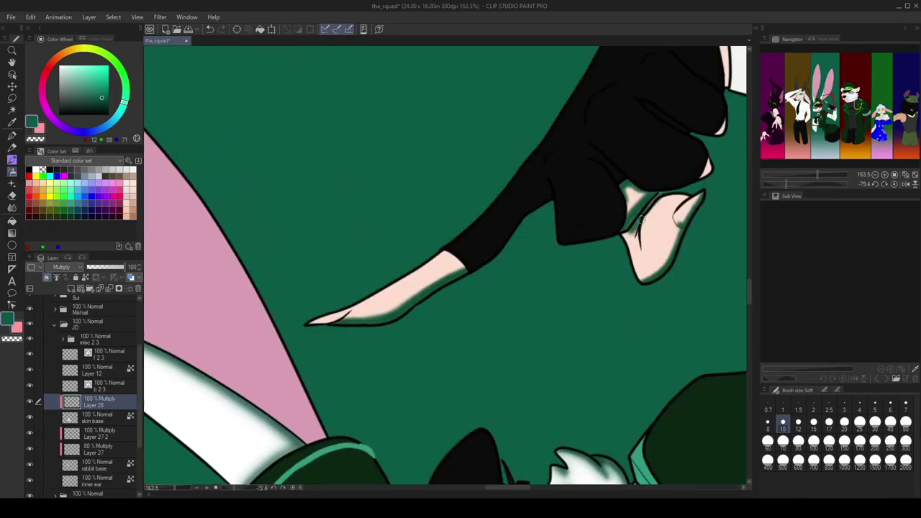
{"action": "left_click_drag", "start_coordinate": [630, 229], "coordinate": [471, 304]}
{"action": "scroll", "coordinate": [633, 319], "scroll_direction": "down", "scroll_amount": 5}
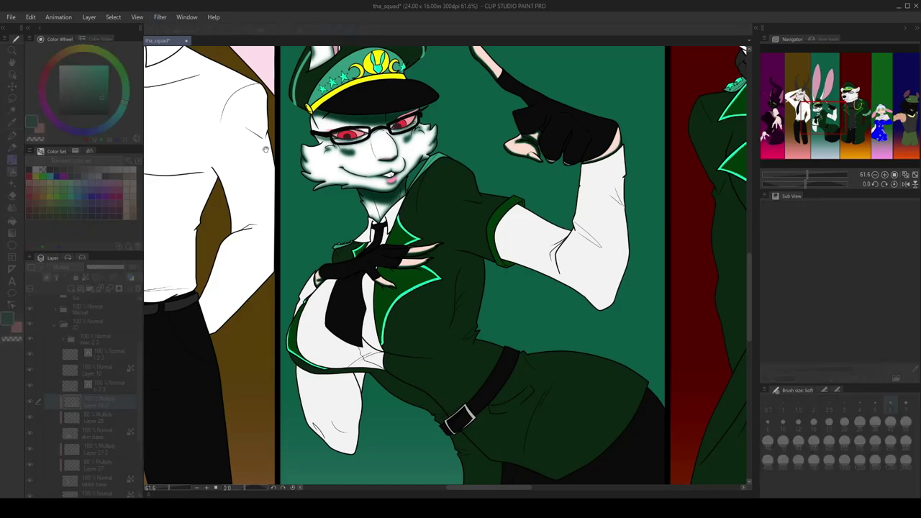
Shade the rabbit's inner ears soft green on a new Multiply layer above the inner ear layer, leaving pink rims, and duplicate it.
{"action": "left_click_drag", "start_coordinate": [265, 149], "coordinate": [288, 237]}
{"action": "scroll", "coordinate": [445, 266], "scroll_direction": "down", "scroll_amount": 5}
{"action": "scroll", "coordinate": [445, 266], "scroll_direction": "up", "scroll_amount": 5}
{"action": "mouse_move", "coordinate": [445, 265]}
{"action": "left_mouse_down"}
{"action": "mouse_move", "coordinate": [439, 201]}
{"action": "mouse_move", "coordinate": [418, 294]}
{"action": "mouse_move", "coordinate": [433, 245]}
{"action": "left_mouse_up"}
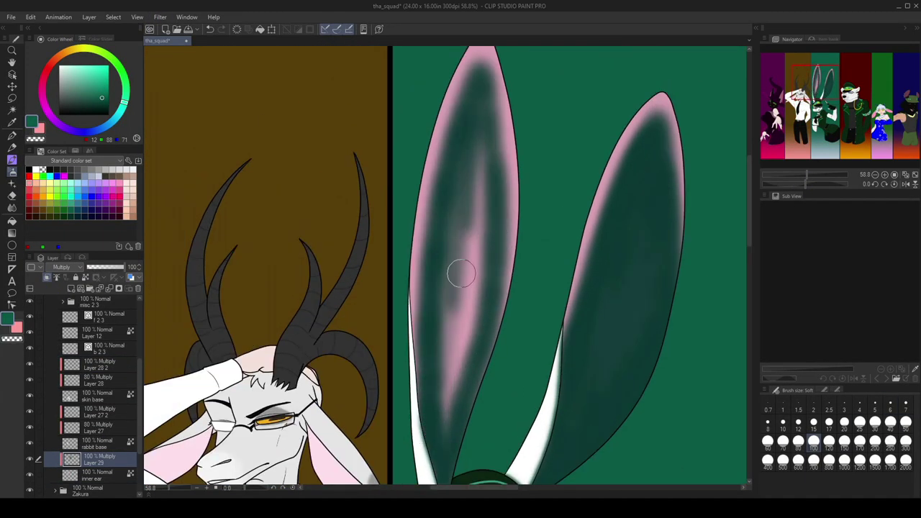
{"action": "left_click_drag", "start_coordinate": [458, 267], "coordinate": [453, 179]}
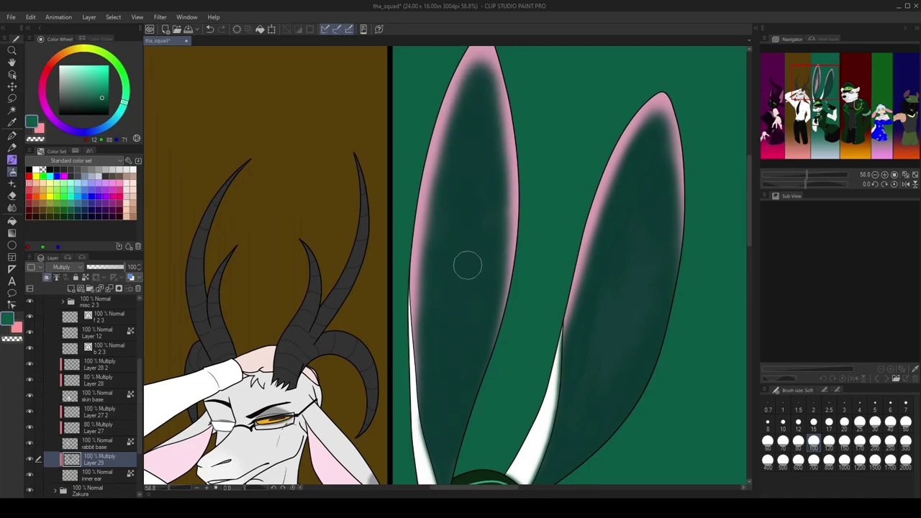
{"action": "scroll", "coordinate": [452, 179], "scroll_direction": "down", "scroll_amount": 3}
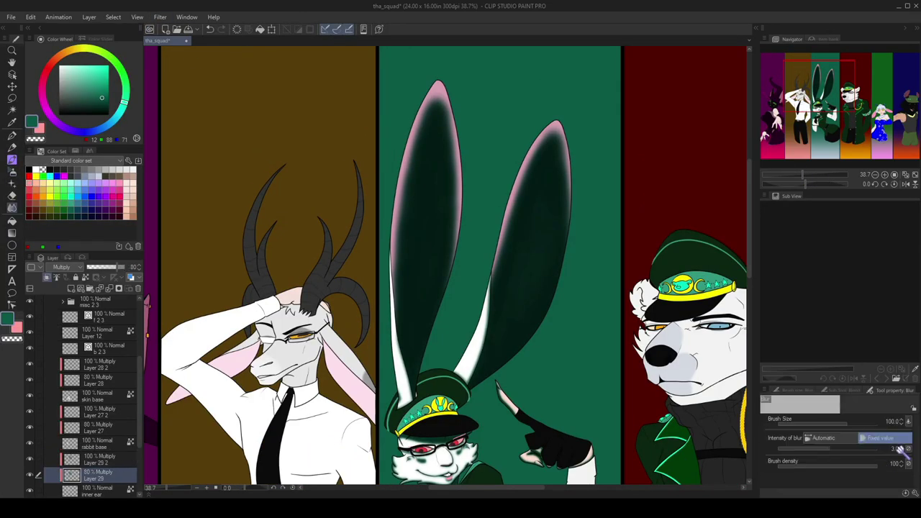
{"action": "scroll", "coordinate": [820, 120], "scroll_direction": "down", "scroll_amount": 3}
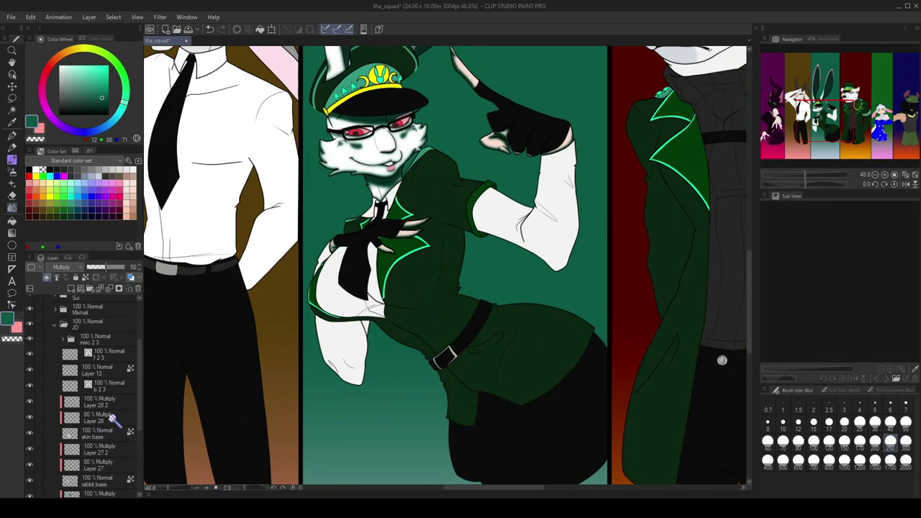
Shade the rabbit's eyes green on a new Multiply layer above Layer 12 at brush size 10, then duplicate the shading layer.
{"action": "left_click", "coordinate": [100, 370]}
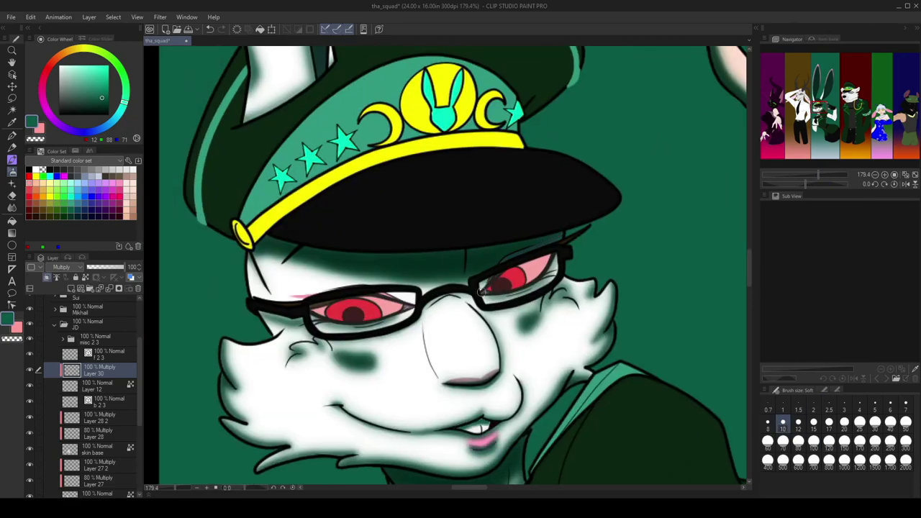
{"action": "left_click_drag", "start_coordinate": [481, 289], "coordinate": [579, 243]}
{"action": "key", "text": "ctrl+c"}
{"action": "key", "text": "ctrl+v"}
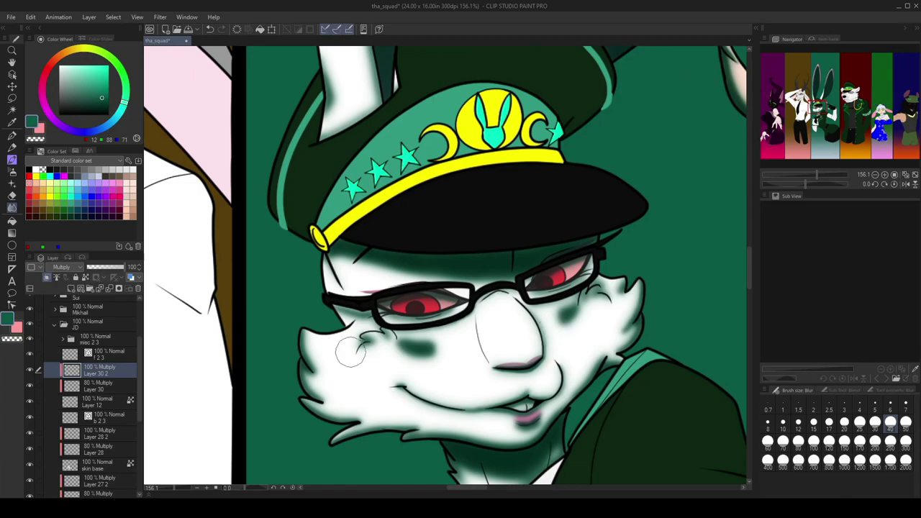
Create an Add layer between the two eye shading layers and use light pink for the rabbit's eye highlights.
{"action": "key", "text": "ctrl+shift+n"}
{"action": "key", "text": "x"}
{"action": "key", "text": "b"}
{"action": "scroll", "coordinate": [446, 266], "scroll_direction": "down", "scroll_amount": 5}
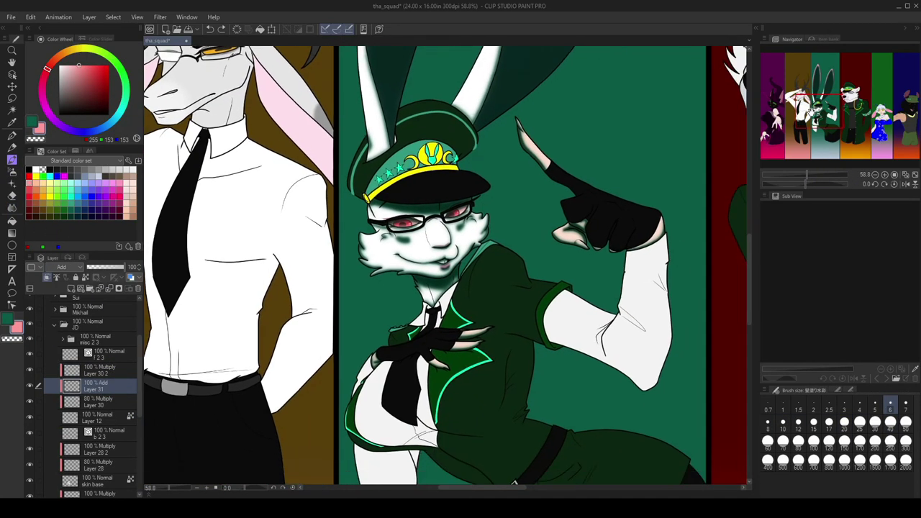
{"action": "scroll", "coordinate": [115, 368], "scroll_direction": "up", "scroll_amount": 1}
Create a Multiply layer above Layer 13 and paint a broad green shadow down the jacket's side and under the raised arm.
{"action": "left_click", "coordinate": [108, 398]}
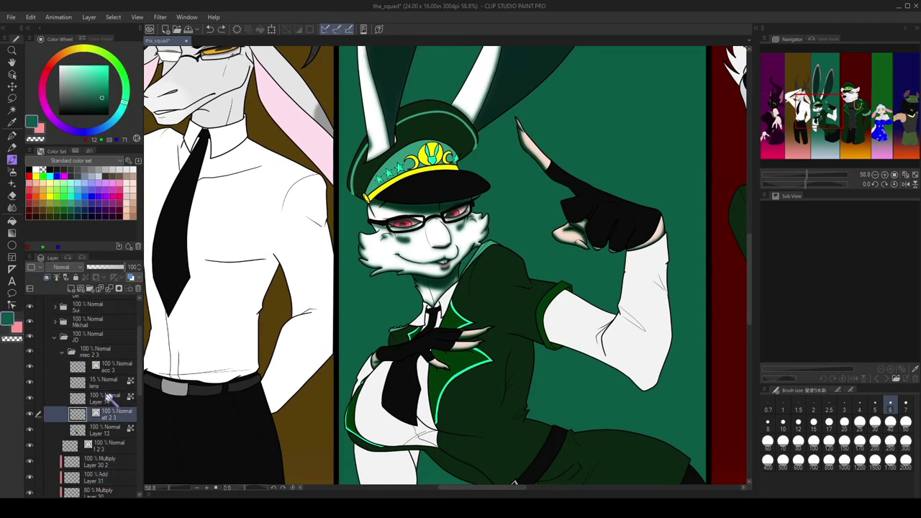
{"action": "key", "text": "alt+["}
{"action": "scroll", "coordinate": [568, 288], "scroll_direction": "up", "scroll_amount": 3}
{"action": "left_click_drag", "start_coordinate": [586, 283], "coordinate": [568, 222]}
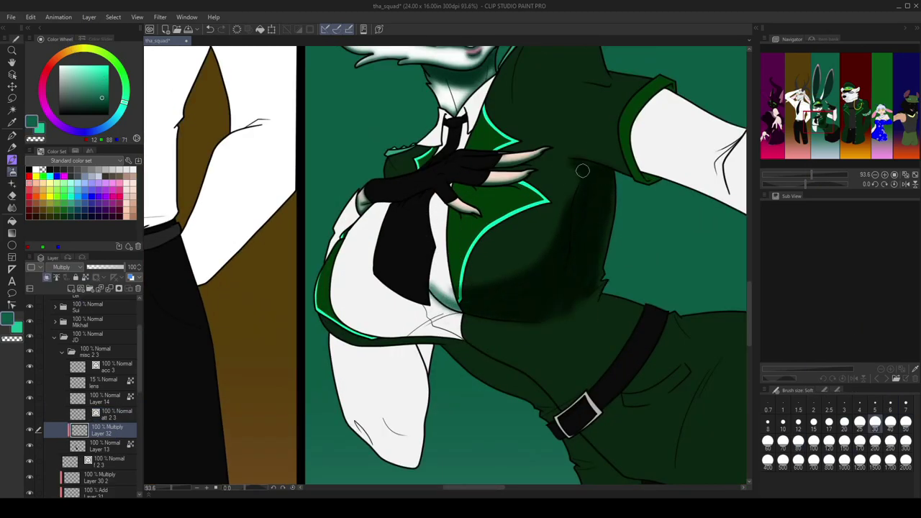
{"action": "left_click_drag", "start_coordinate": [577, 164], "coordinate": [622, 167]}
{"action": "scroll", "coordinate": [466, 350], "scroll_direction": "up", "scroll_amount": 2}
Shade the lower shirt front, the tie's surroundings and the jacket's lapel and hem edges with soft green at brush size 12.
{"action": "left_click_drag", "start_coordinate": [343, 396], "coordinate": [481, 363]}
{"action": "scroll", "coordinate": [513, 359], "scroll_direction": "up", "scroll_amount": 3}
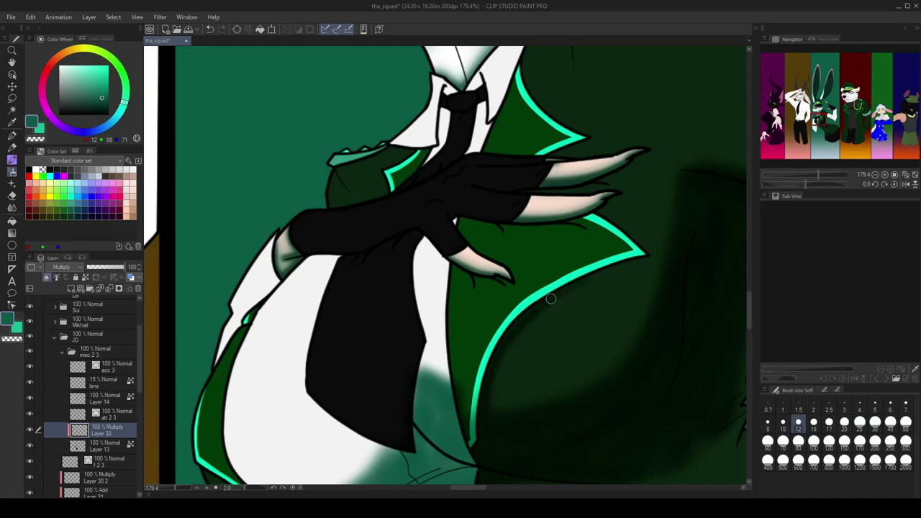
{"action": "mouse_move", "coordinate": [704, 265]}
{"action": "left_mouse_down"}
{"action": "mouse_move", "coordinate": [402, 238]}
{"action": "mouse_move", "coordinate": [510, 208]}
{"action": "mouse_move", "coordinate": [376, 273]}
{"action": "mouse_move", "coordinate": [508, 263]}
{"action": "mouse_move", "coordinate": [460, 319]}
{"action": "mouse_move", "coordinate": [410, 343]}
{"action": "left_mouse_up"}
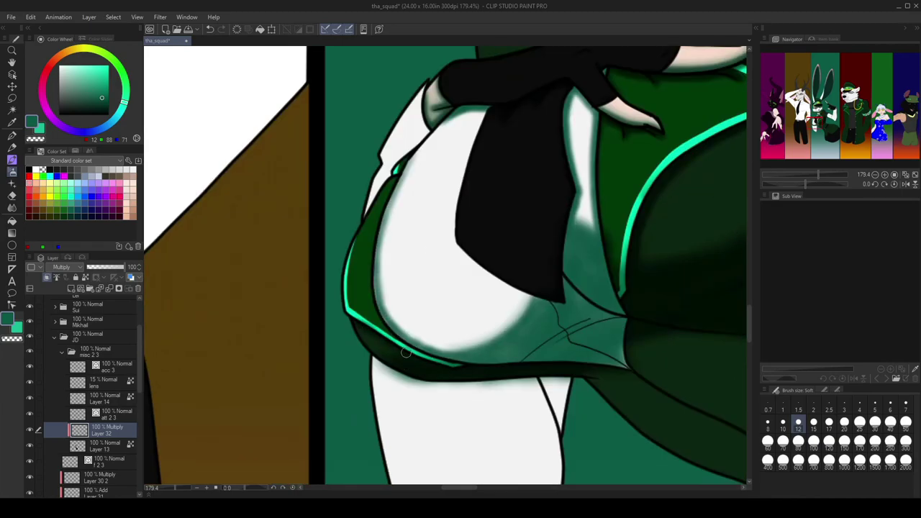
{"action": "left_click_drag", "start_coordinate": [561, 58], "coordinate": [468, 237]}
{"action": "mouse_move", "coordinate": [404, 220]}
{"action": "left_mouse_down"}
{"action": "mouse_move", "coordinate": [355, 411]}
{"action": "mouse_move", "coordinate": [443, 210]}
{"action": "left_mouse_up"}
{"action": "scroll", "coordinate": [339, 304], "scroll_direction": "down", "scroll_amount": 3}
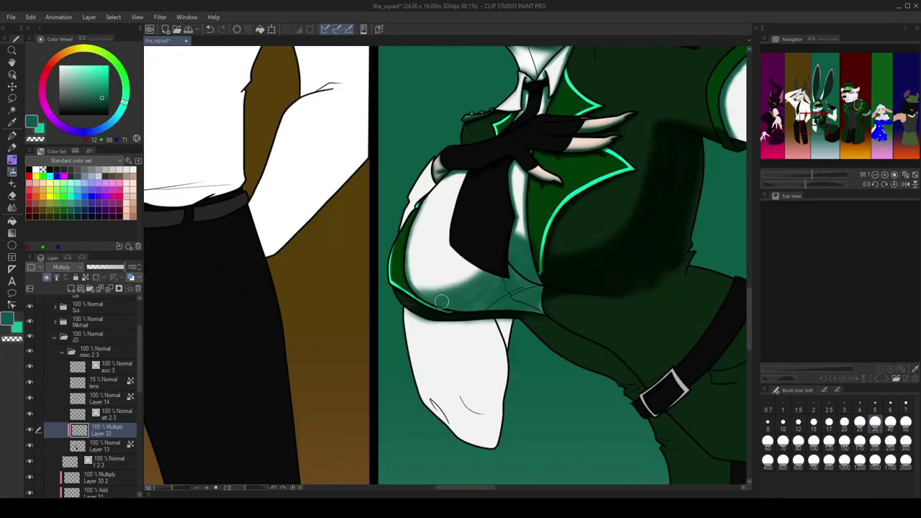
Shade the rabbit's lowered sleeve green beneath the jacket hem, along its inner edge and around the elbow folds.
{"action": "key", "text": "h"}
{"action": "mouse_move", "coordinate": [424, 288]}
{"action": "left_mouse_down"}
{"action": "mouse_move", "coordinate": [442, 403]}
{"action": "mouse_move", "coordinate": [461, 403]}
{"action": "left_mouse_up"}
{"action": "key", "text": "h"}
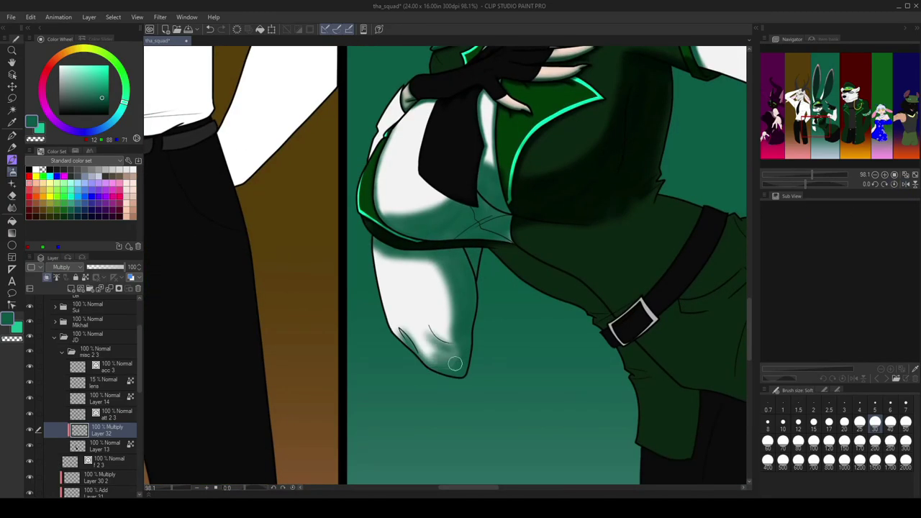
{"action": "left_click_drag", "start_coordinate": [434, 340], "coordinate": [551, 376]}
Shade the raised arm's white sleeve along its lower edge, elbow crease and cuff, and the folds of the jacket's short sleeve.
{"action": "key", "text": "h"}
{"action": "left_click_drag", "start_coordinate": [432, 273], "coordinate": [410, 334]}
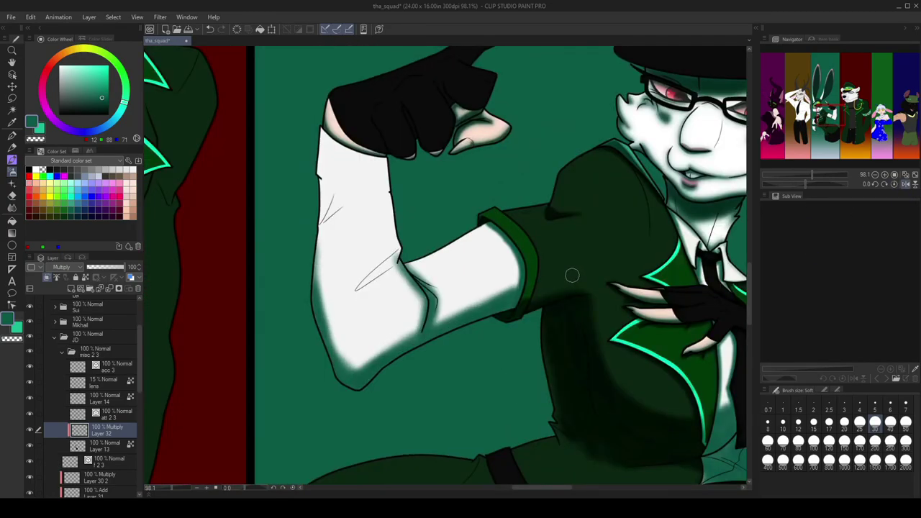
{"action": "key", "text": "h"}
{"action": "left_click_drag", "start_coordinate": [692, 231], "coordinate": [503, 215]}
{"action": "left_click_drag", "start_coordinate": [432, 201], "coordinate": [439, 251]}
{"action": "left_click_drag", "start_coordinate": [504, 216], "coordinate": [638, 263]}
{"action": "key", "text": "h"}
Shade the jacket's skirt along its upper edge, pocket fold, waist and hanging tail at brush size 15.
{"action": "key", "text": "h"}
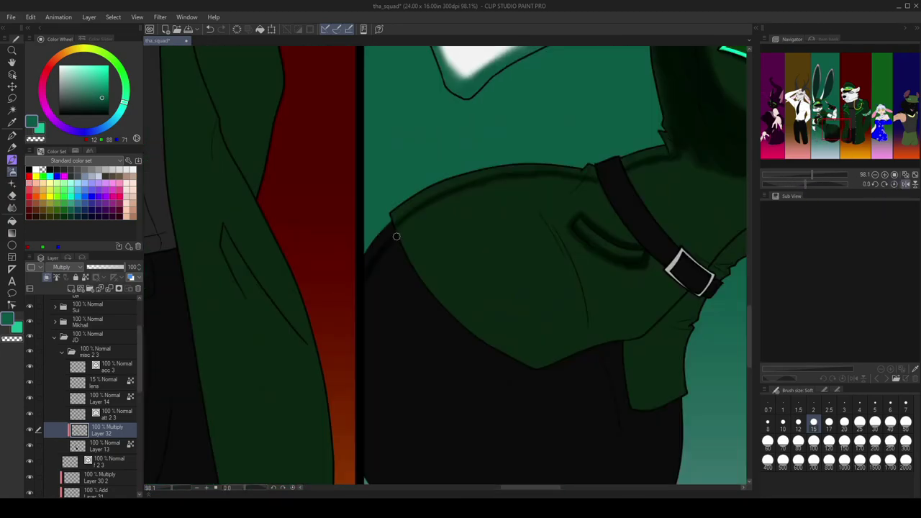
{"action": "key", "text": "h"}
{"action": "key", "text": "h"}
{"action": "left_click_drag", "start_coordinate": [470, 285], "coordinate": [491, 230]}
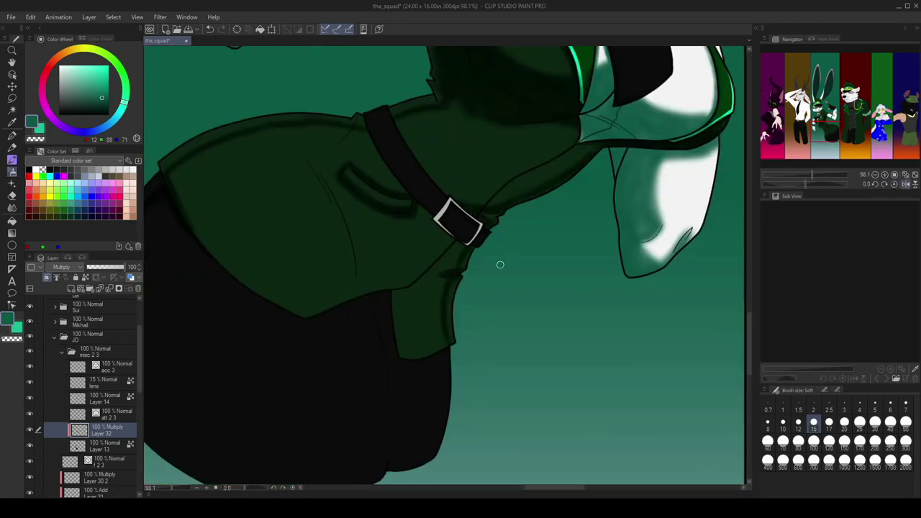
{"action": "key", "text": "h"}
{"action": "left_click_drag", "start_coordinate": [481, 472], "coordinate": [473, 446]}
{"action": "mouse_move", "coordinate": [444, 265]}
{"action": "left_mouse_down"}
{"action": "mouse_move", "coordinate": [554, 165]}
{"action": "mouse_move", "coordinate": [699, 201]}
{"action": "mouse_move", "coordinate": [508, 86]}
{"action": "left_mouse_up"}
Darken the rabbit's skirt and thighs with broad shadows, erasing a soft vertical light strip on the front leg.
{"action": "key", "text": "p"}
{"action": "mouse_move", "coordinate": [449, 288]}
{"action": "left_mouse_down"}
{"action": "mouse_move", "coordinate": [505, 124]}
{"action": "mouse_move", "coordinate": [386, 212]}
{"action": "mouse_move", "coordinate": [382, 256]}
{"action": "mouse_move", "coordinate": [392, 212]}
{"action": "mouse_move", "coordinate": [403, 238]}
{"action": "left_mouse_up"}
{"action": "key", "text": "h"}
{"action": "left_click_drag", "start_coordinate": [403, 237], "coordinate": [474, 228]}
{"action": "left_click_drag", "start_coordinate": [551, 308], "coordinate": [473, 318]}
{"action": "key", "text": "h"}
{"action": "left_click_drag", "start_coordinate": [813, 176], "coordinate": [811, 186]}
{"action": "key", "text": "b"}
{"action": "scroll", "coordinate": [423, 400], "scroll_direction": "down", "scroll_amount": 4}
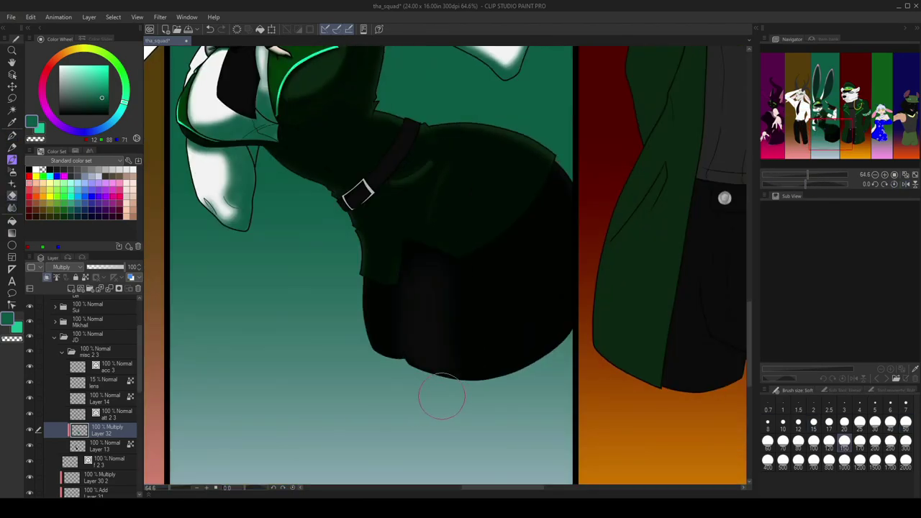
Refine the green shading where the shirt meets the gloved wrist at brush size 12.
{"action": "key", "text": "h"}
{"action": "left_click", "coordinate": [798, 424]}
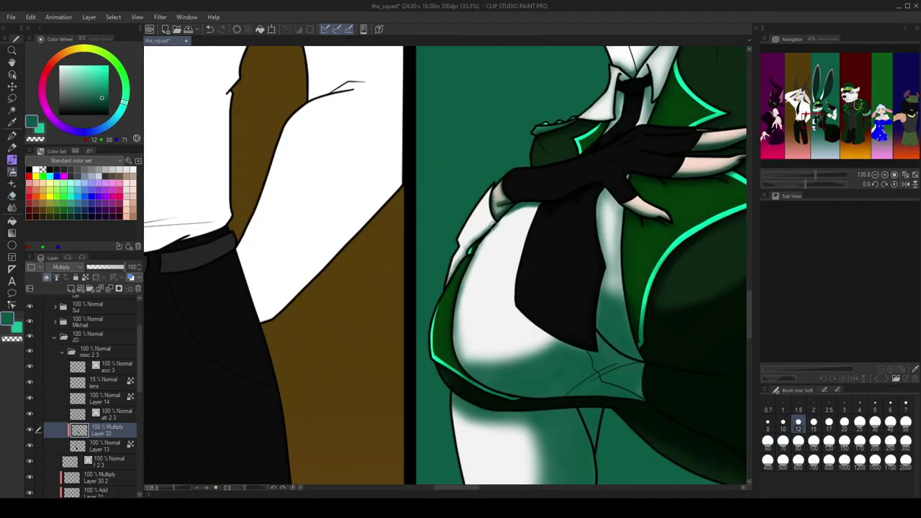
{"action": "key", "text": "h"}
Shade the rabbit's cap around the ear bases and cast a soft green shadow across the three stars and yellow band.
{"action": "left_click", "coordinate": [818, 109]}
{"action": "left_click_drag", "start_coordinate": [805, 176], "coordinate": [814, 176]}
{"action": "key", "text": "h"}
{"action": "left_click", "coordinate": [812, 101]}
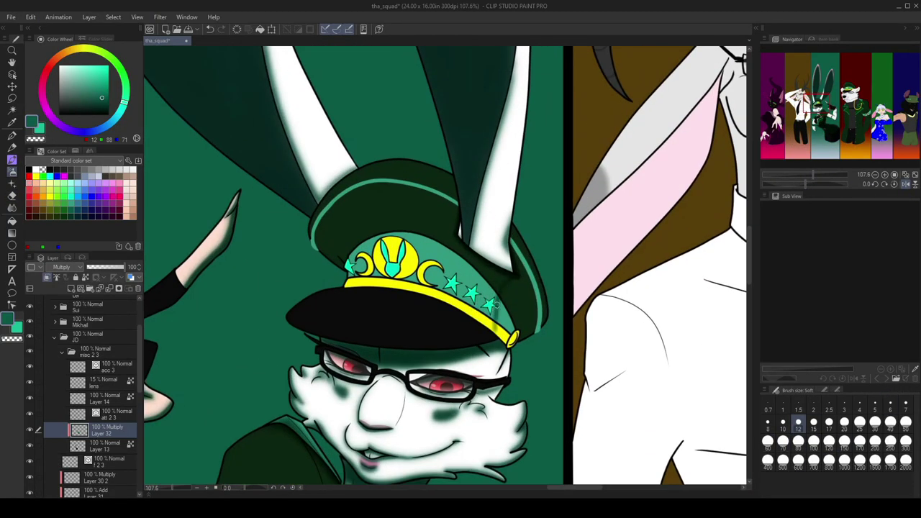
{"action": "key", "text": "j"}
{"action": "key", "text": "h"}
{"action": "scroll", "coordinate": [486, 327], "scroll_direction": "up", "scroll_amount": 3}
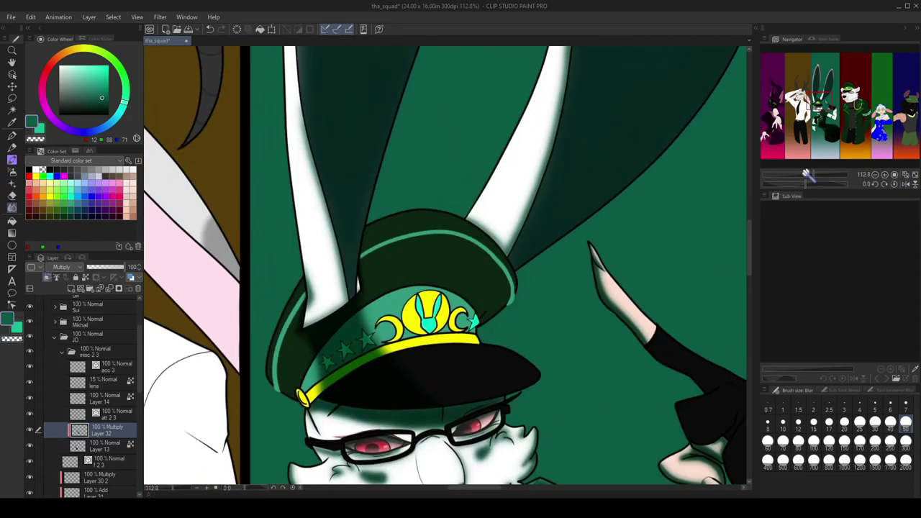
Paint fine green shadows around the cap's moons, stars and rabbit emblem and along the yellow band at brush size 5.
{"action": "scroll", "coordinate": [444, 272], "scroll_direction": "up", "scroll_amount": 2}
{"action": "key", "text": "e"}
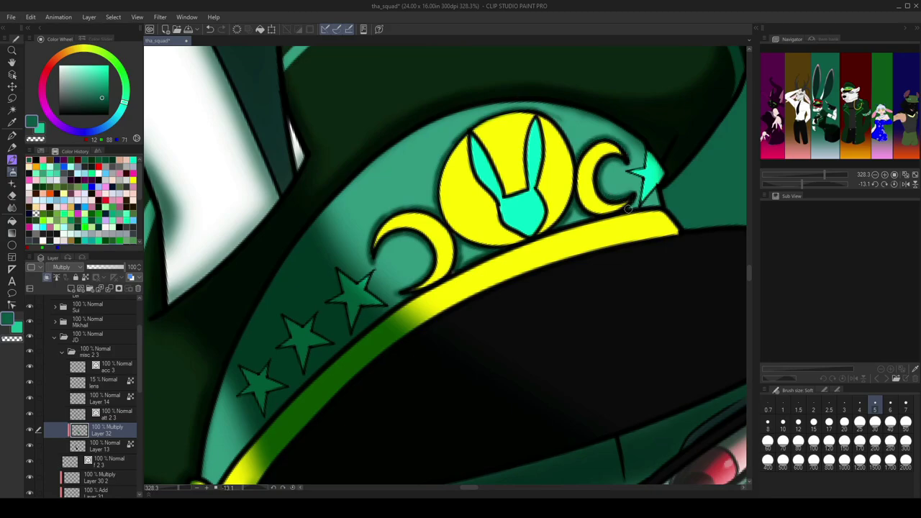
{"action": "left_click_drag", "start_coordinate": [627, 209], "coordinate": [676, 231]}
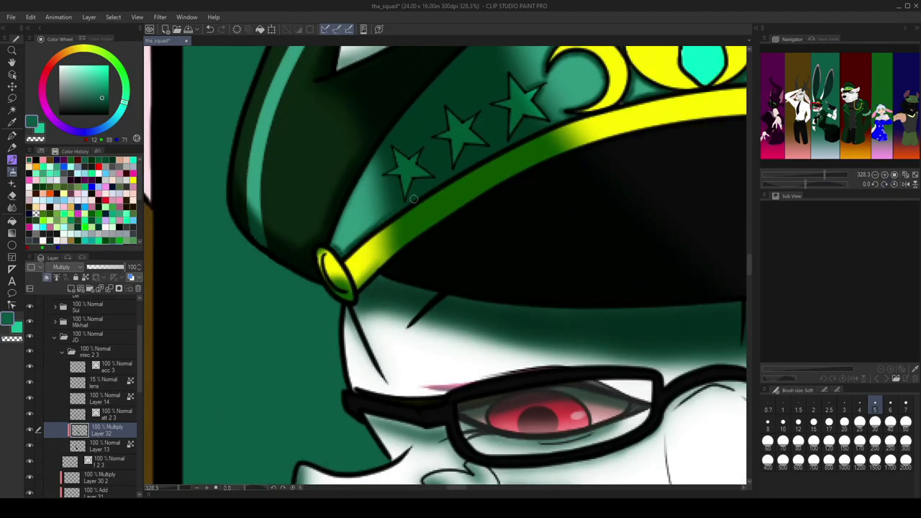